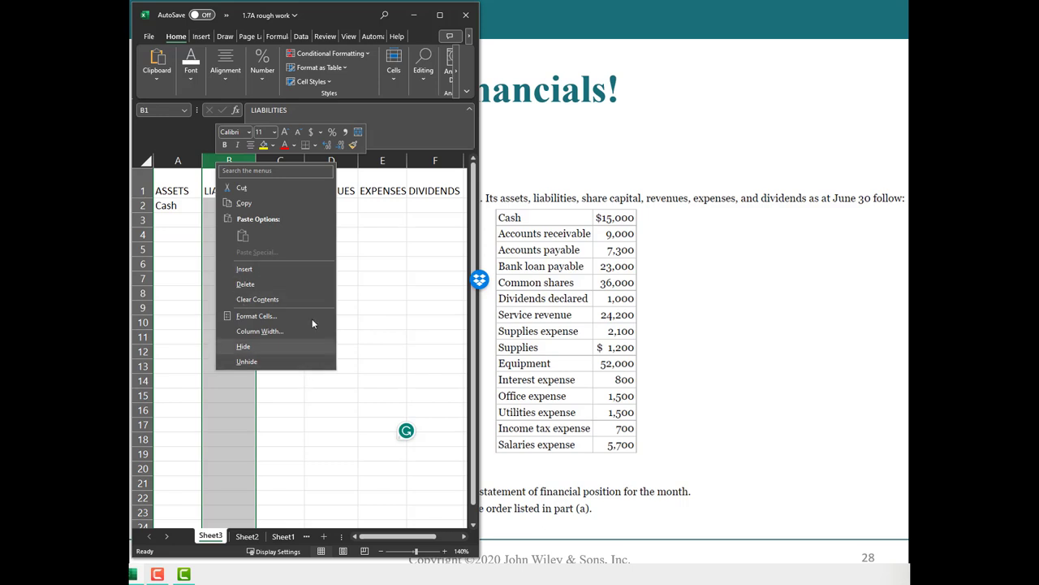
# - Insert a blank column before LIABILITIES and enter 15000 as the Cash amount in B2
pyautogui.click(261, 270)
pyautogui.click(232, 207)
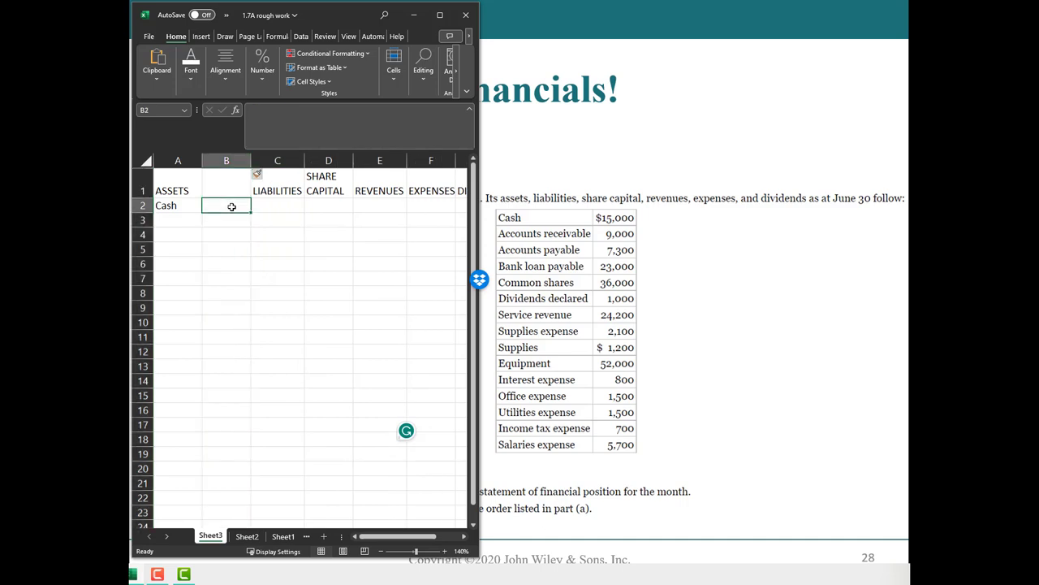
pyautogui.write('15000')
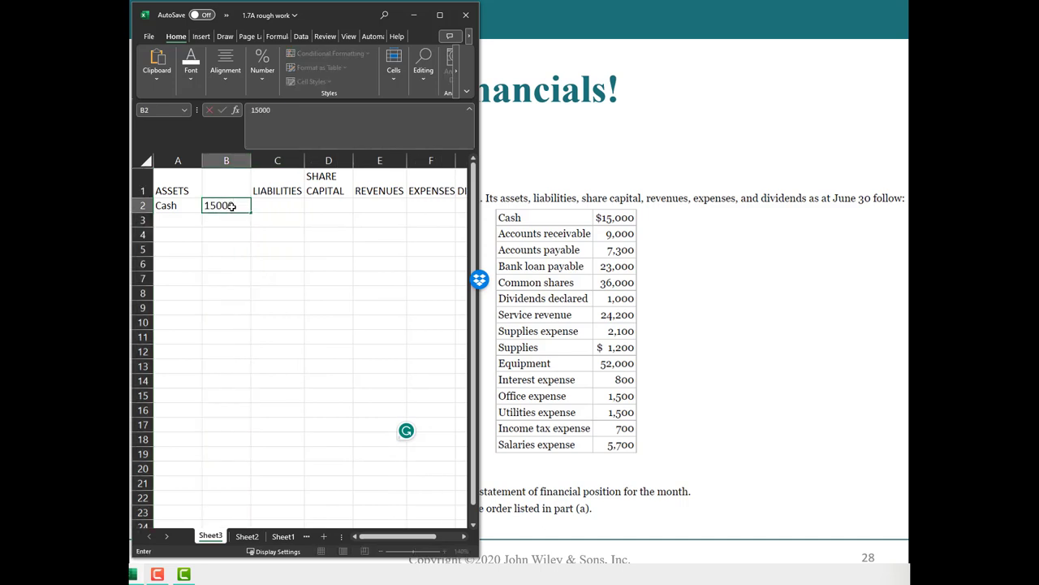
pyautogui.press('Return')
# - Format column B's amounts with a thousands separator and no decimals
pyautogui.click(226, 160)
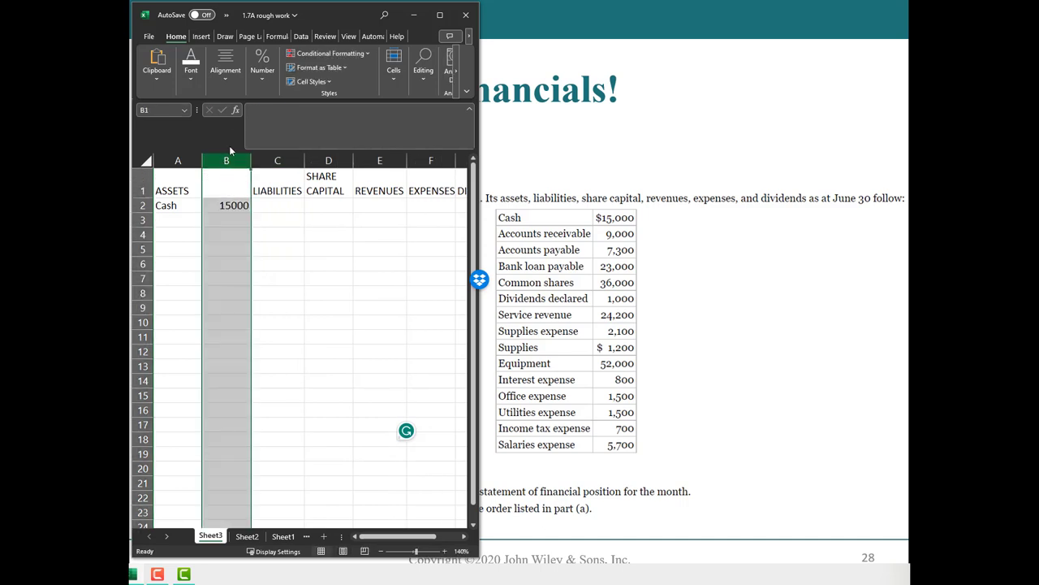
pyautogui.click(222, 82)
pyautogui.click(264, 77)
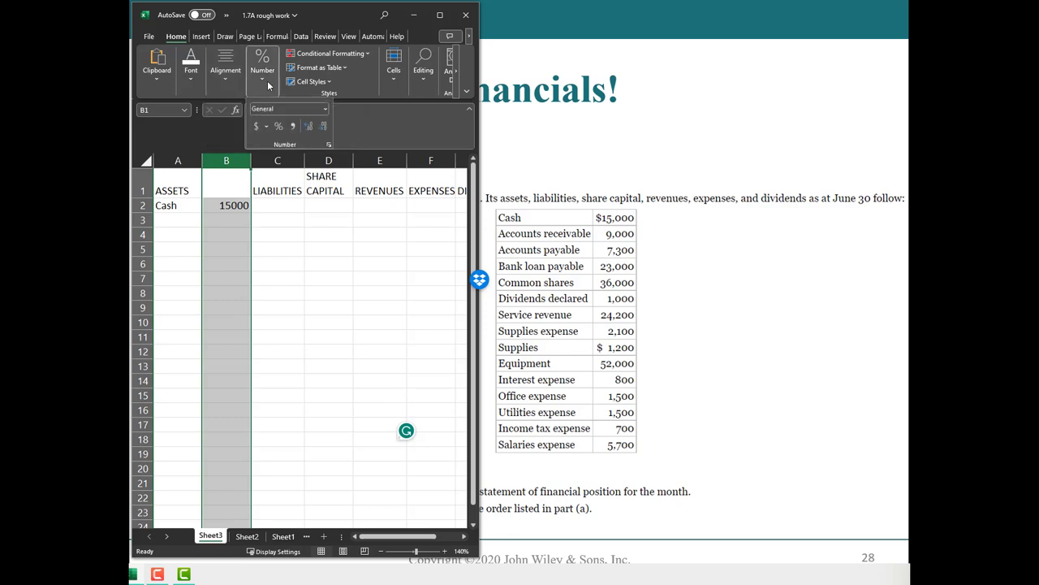
pyautogui.click(290, 239)
pyautogui.click(277, 247)
pyautogui.click(226, 160)
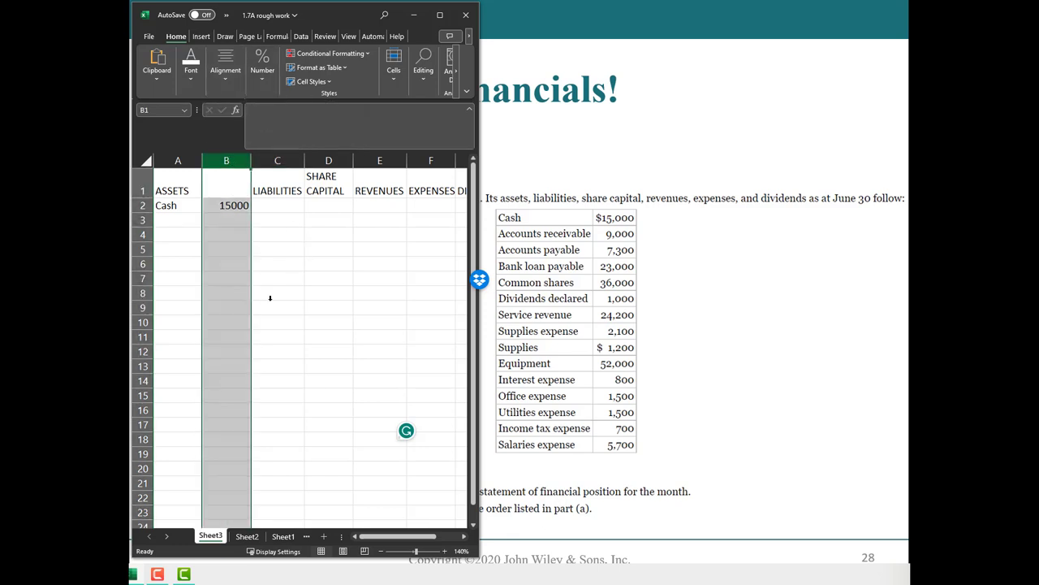
pyautogui.rightClick(232, 162)
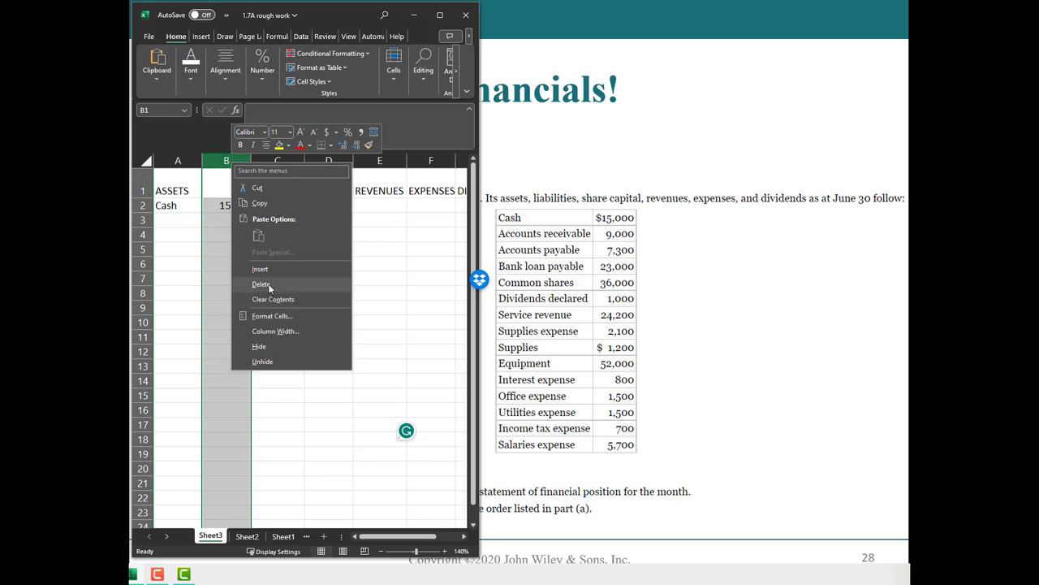
pyautogui.click(419, 354)
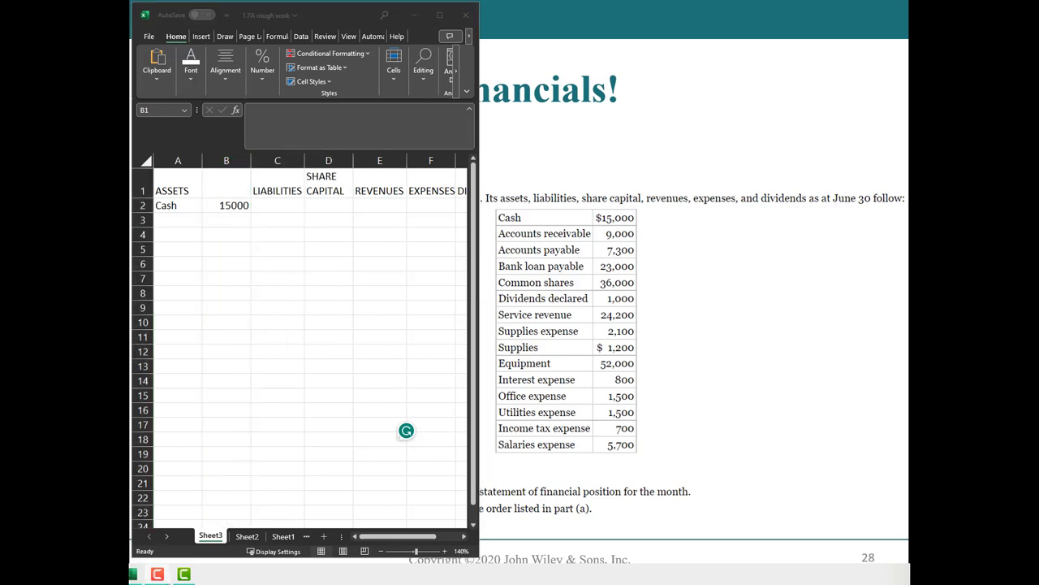
pyautogui.click(237, 168)
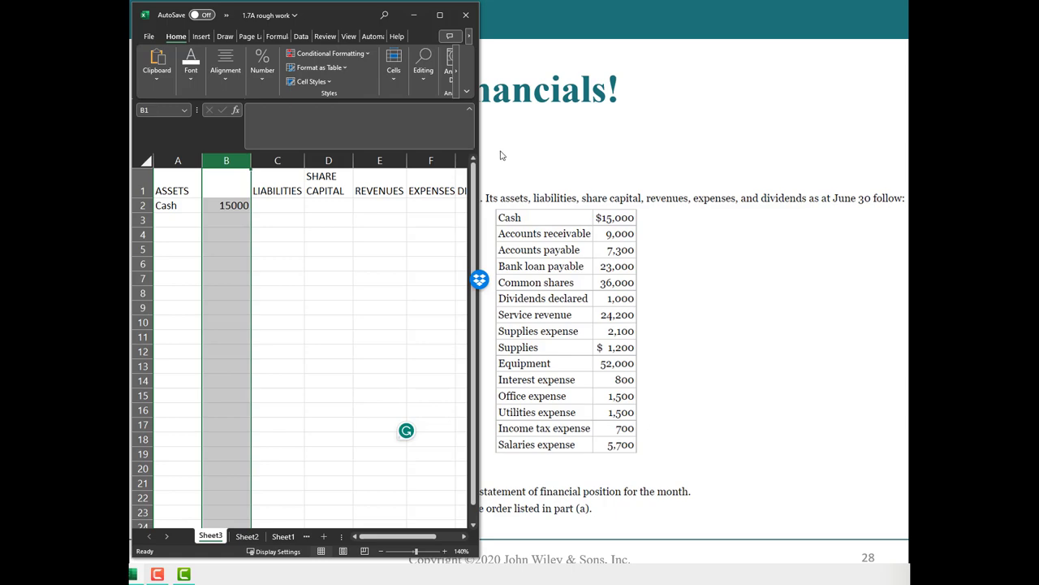
# - Widen the workbook window and move the account-list picture closer to the table, starting around column J
pyautogui.moveTo(479, 193)
pyautogui.mouseDown()
pyautogui.moveTo(510, 198)
pyautogui.moveTo(456, 203)
pyautogui.moveTo(473, 208)
pyautogui.mouseUp()
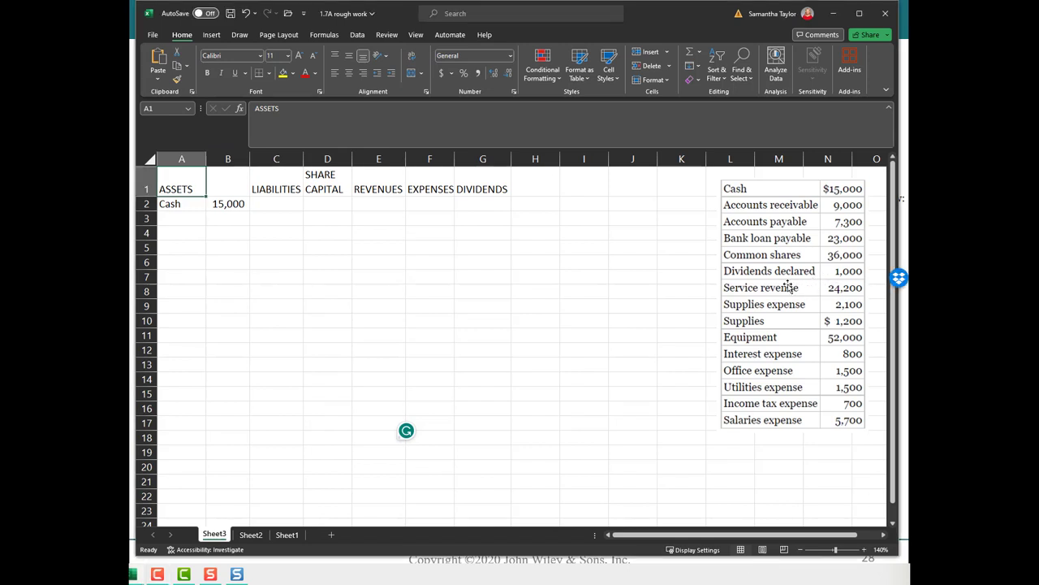
pyautogui.moveTo(788, 282); pyautogui.dragTo(686, 320)
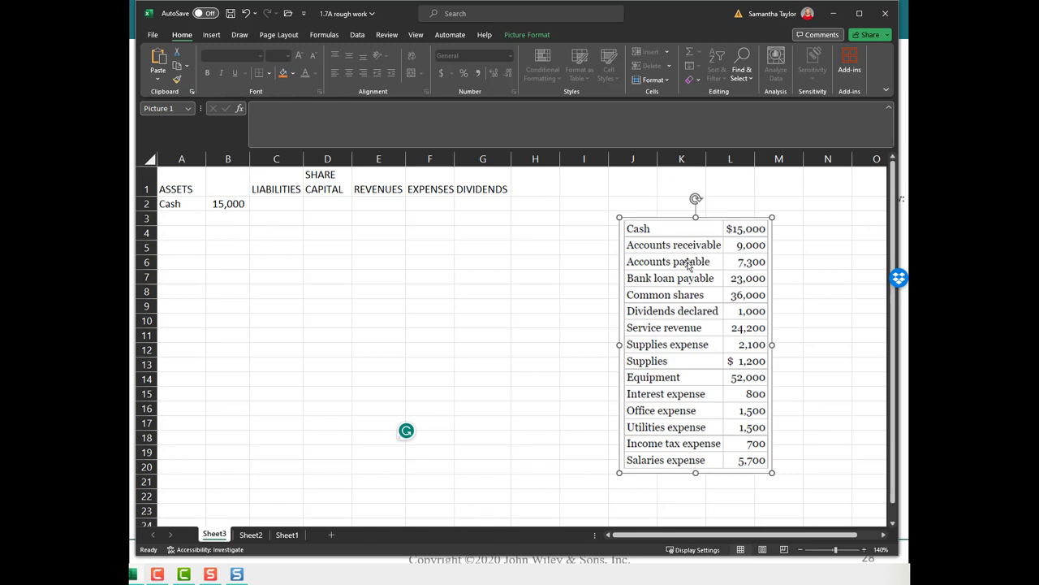
pyautogui.click(280, 268)
# - Enter A/R with an amount of 9,000 in row 3 under ASSETS
pyautogui.click(179, 217)
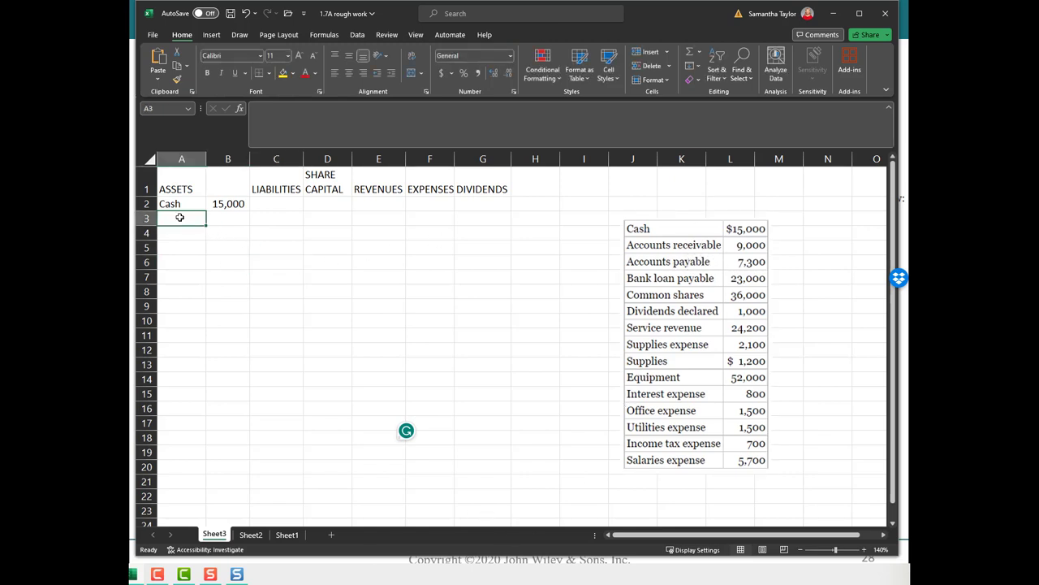
pyautogui.write('A/R')
pyautogui.press('Tab')
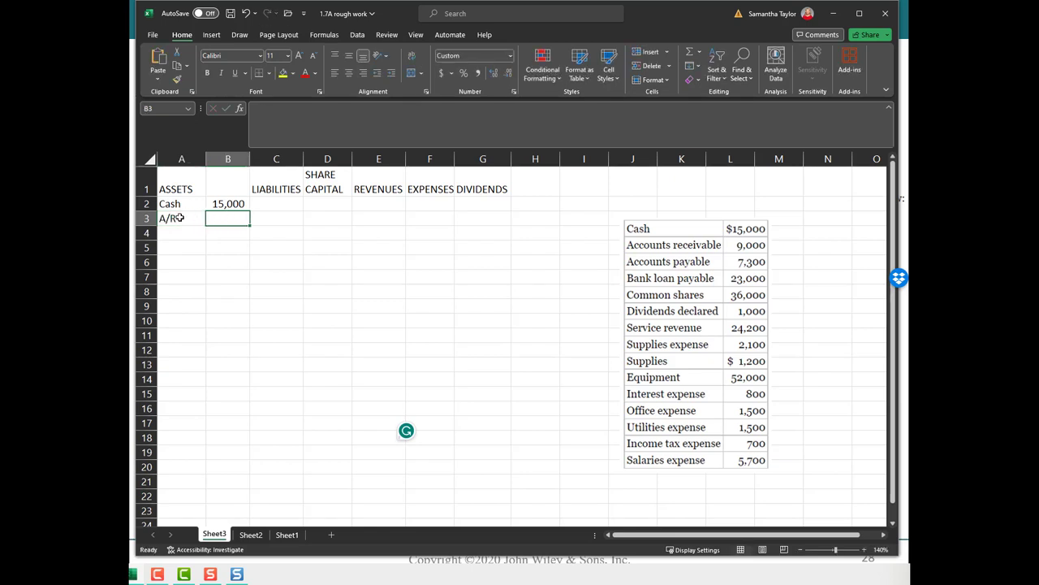
pyautogui.write('9,000')
pyautogui.press('Return')
pyautogui.press('Up')
pyautogui.press('Right')
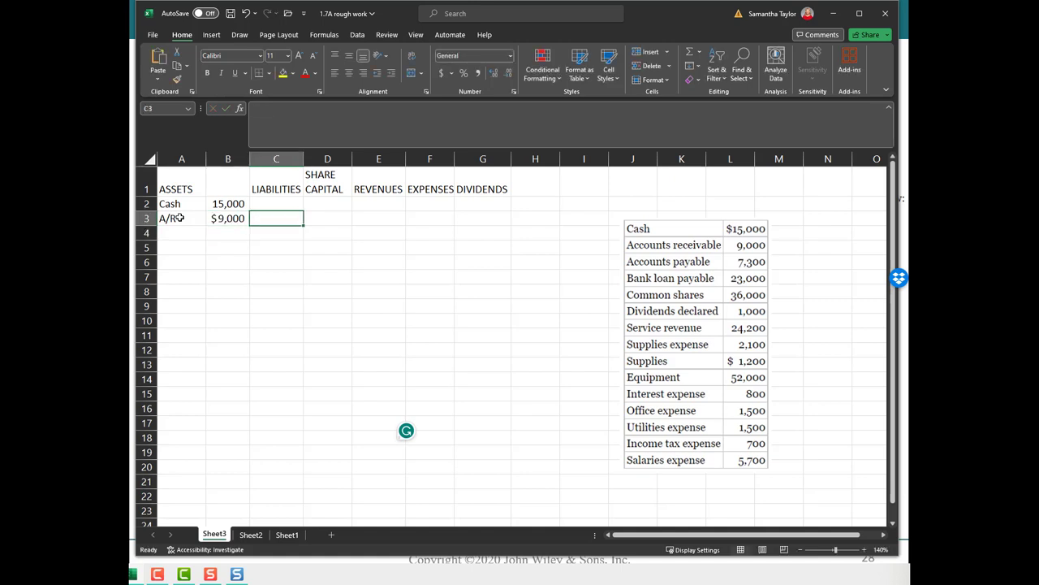
# - Insert a blank column before LIABILITIES and narrow it into a spacer
pyautogui.click(276, 158)
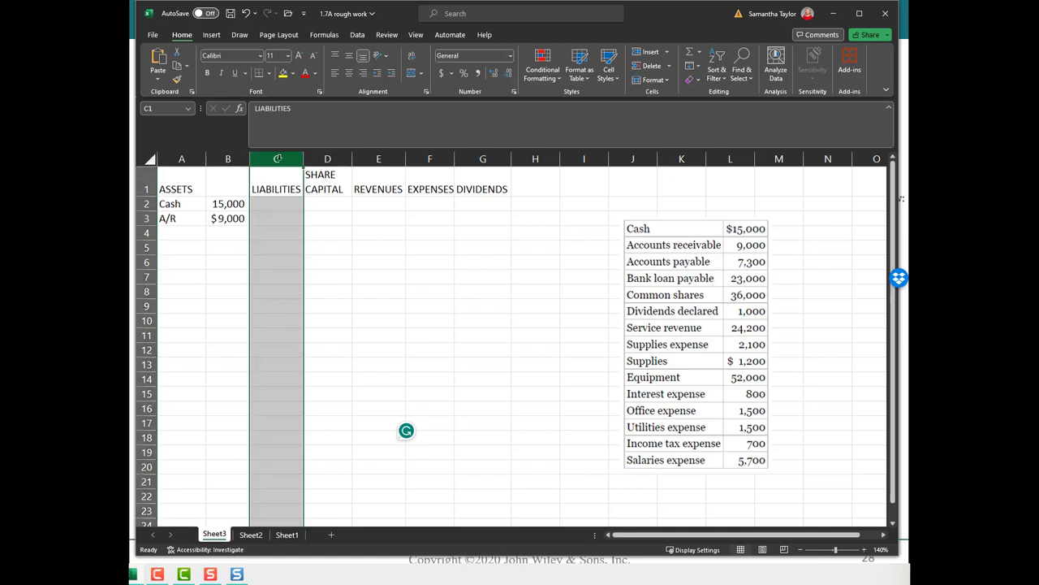
pyautogui.rightClick(281, 161)
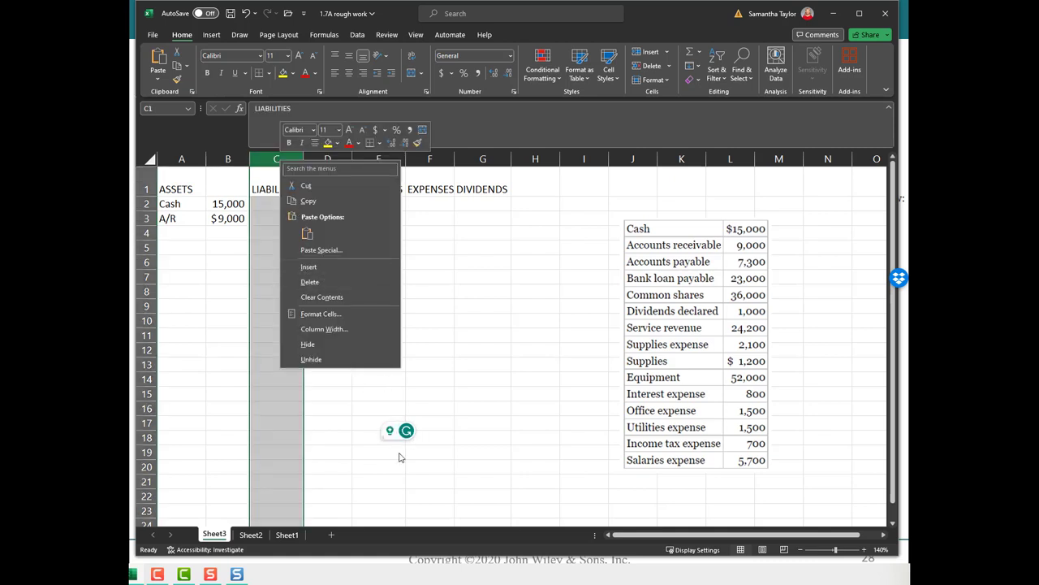
pyautogui.click(187, 95)
pyautogui.click(312, 246)
pyautogui.click(276, 159)
pyautogui.rightClick(281, 160)
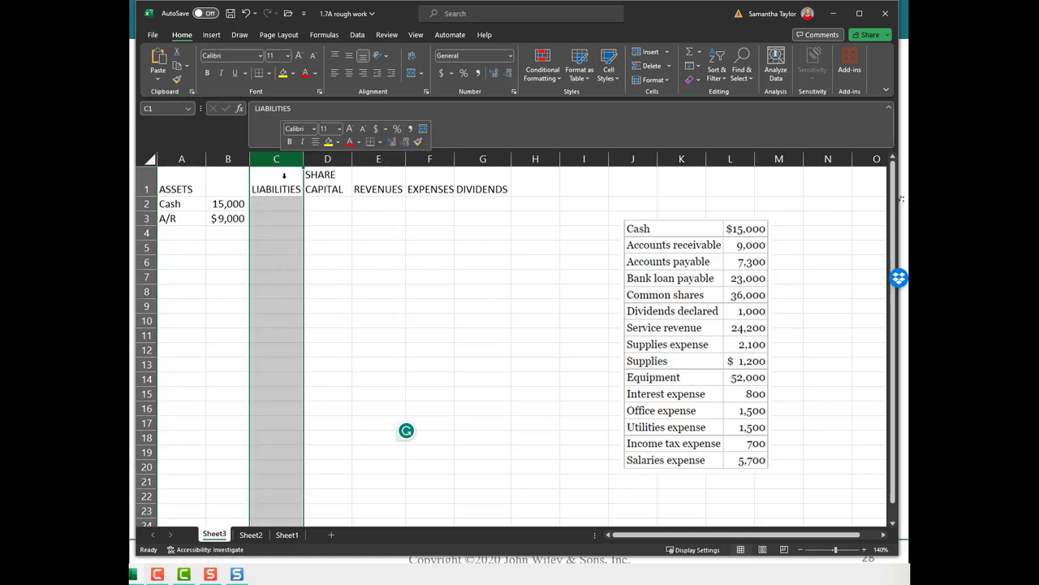
pyautogui.click(308, 265)
pyautogui.moveTo(303, 159); pyautogui.dragTo(261, 159)
pyautogui.click(324, 282)
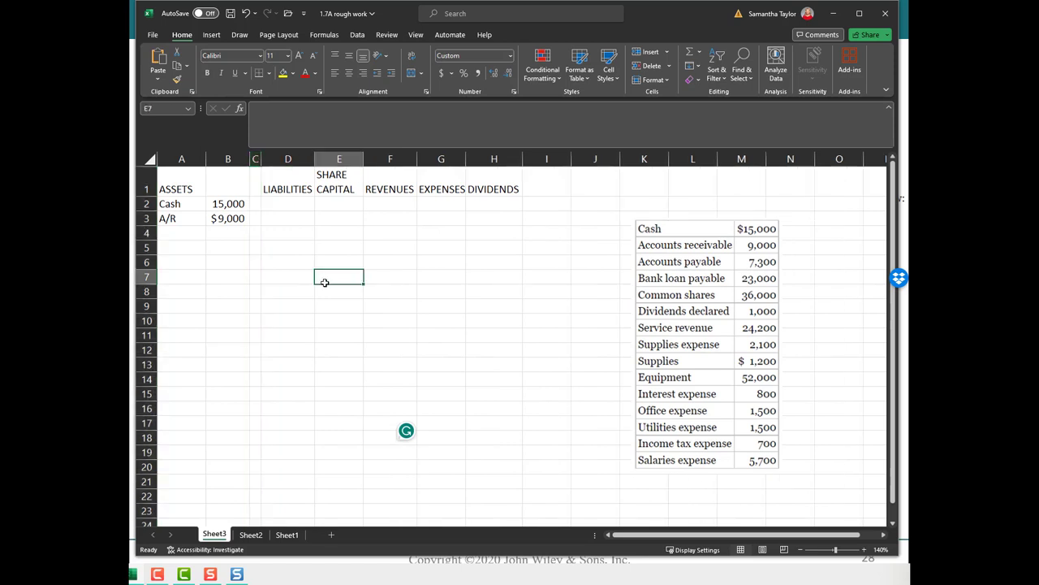
# - Enter A/P as the first account under LIABILITIES in D2
pyautogui.click(273, 205)
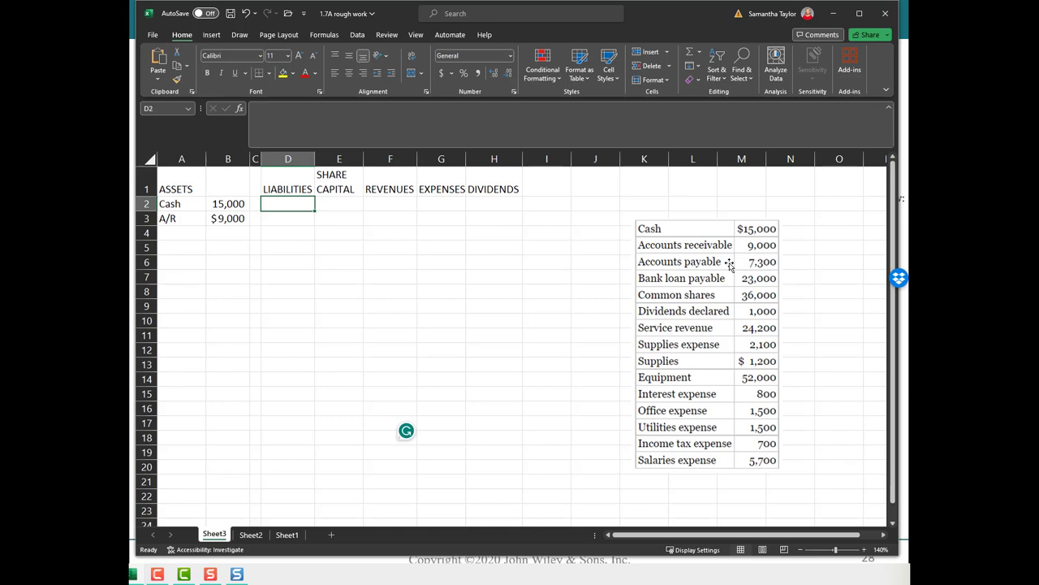
pyautogui.write('A/P')
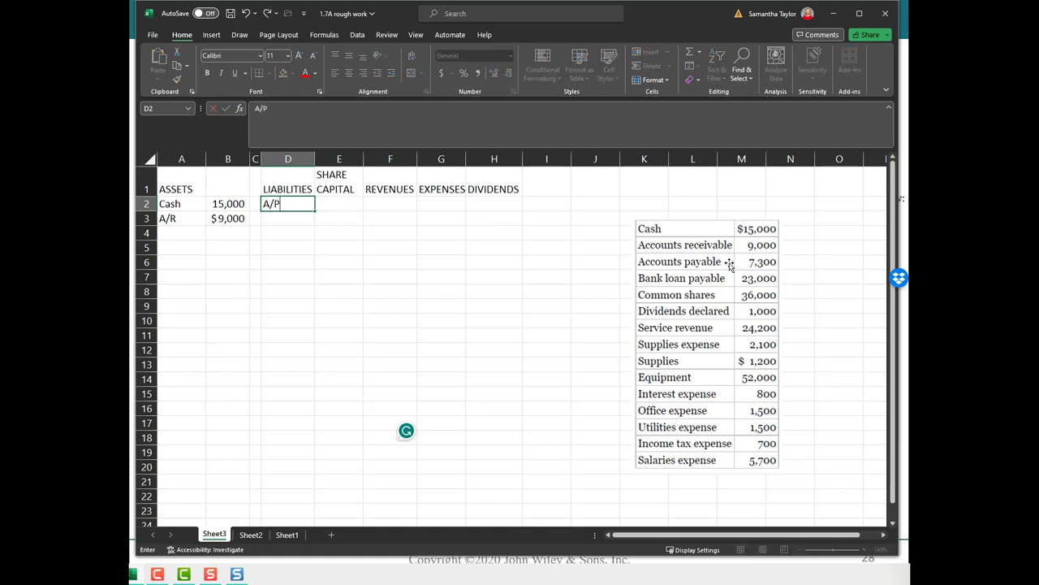
pyautogui.press('Return')
# - Insert a blank column before SHARE CAPITAL for the liability amounts
pyautogui.click(345, 154)
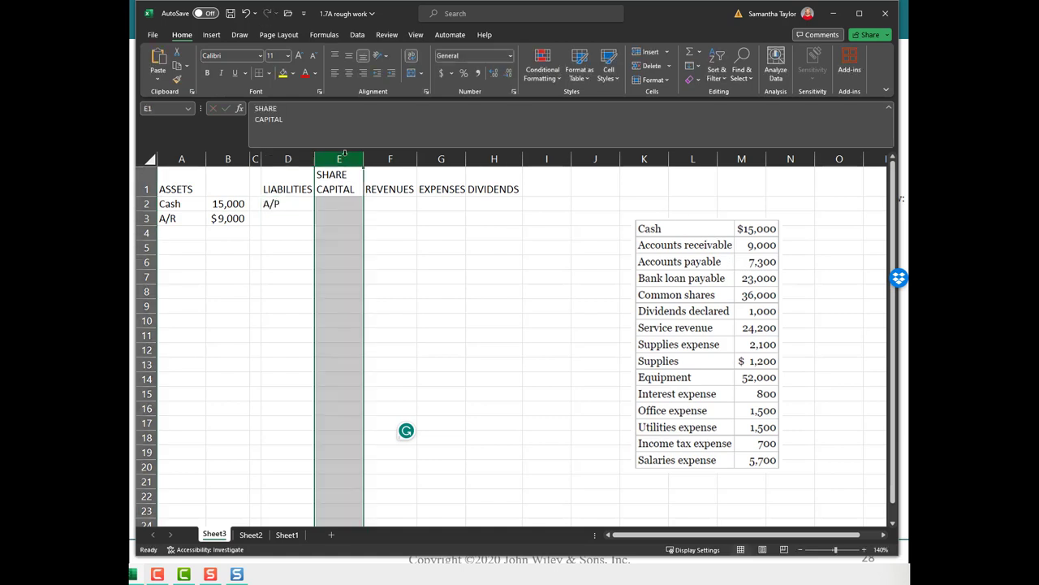
pyautogui.rightClick(344, 154)
pyautogui.click(392, 265)
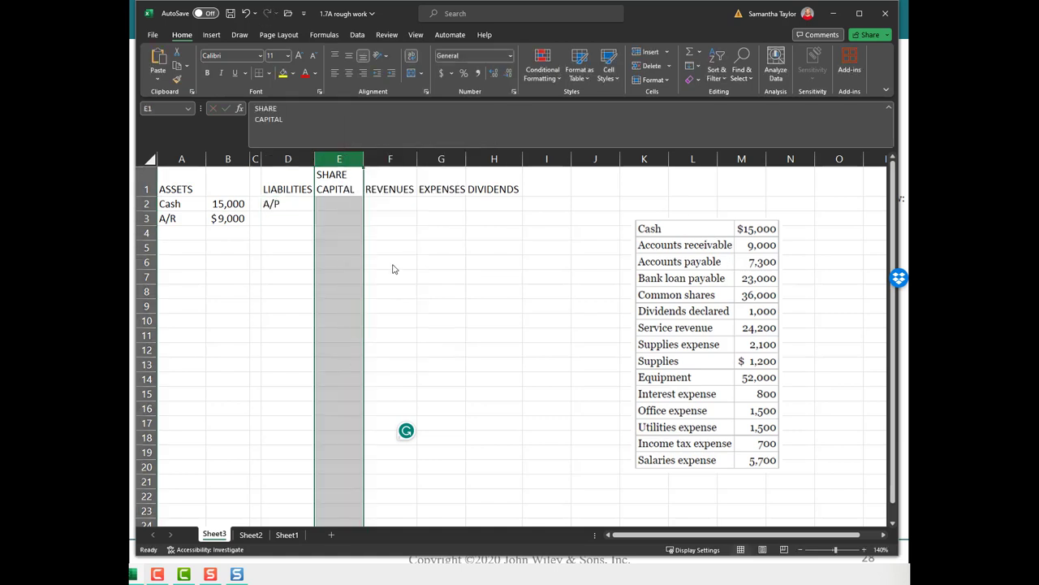
# - Insert a narrow spacer column before SHARE CAPITAL and move the account-list picture over columns L to N
pyautogui.click(386, 158)
pyautogui.rightClick(382, 160)
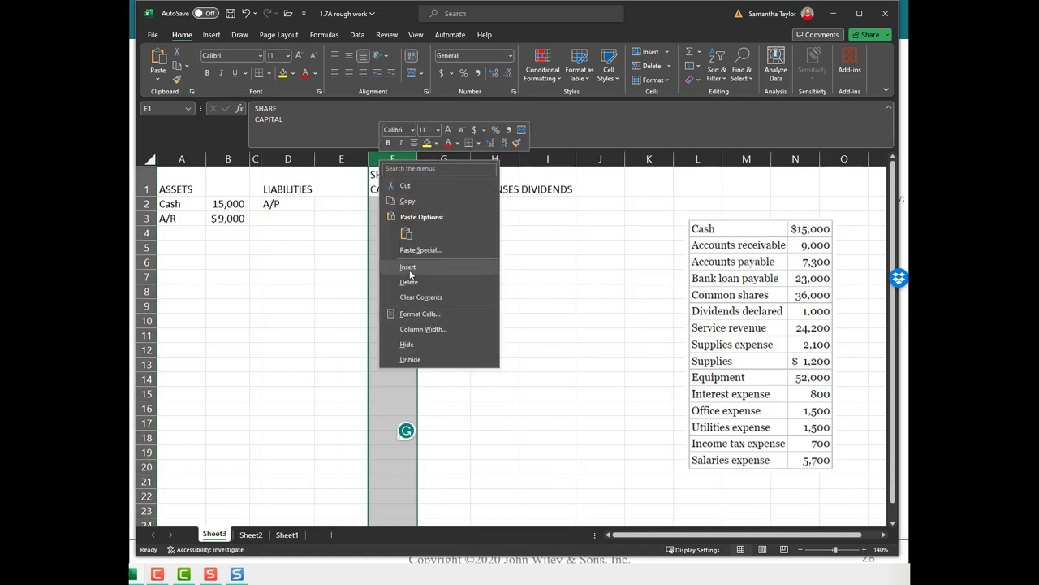
pyautogui.click(408, 267)
pyautogui.moveTo(421, 158); pyautogui.dragTo(381, 158)
pyautogui.moveTo(884, 360); pyautogui.dragTo(781, 344)
pyautogui.click(403, 277)
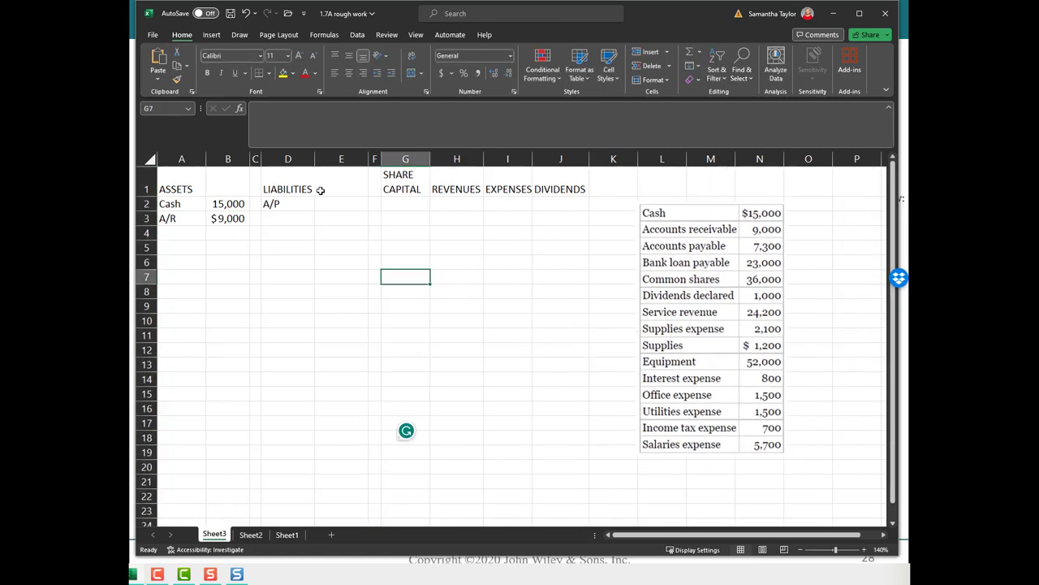
# - Copy the Cash amount's number format to B3:B17 and down the liability amount column from E2
pyautogui.click(322, 202)
pyautogui.click(236, 219)
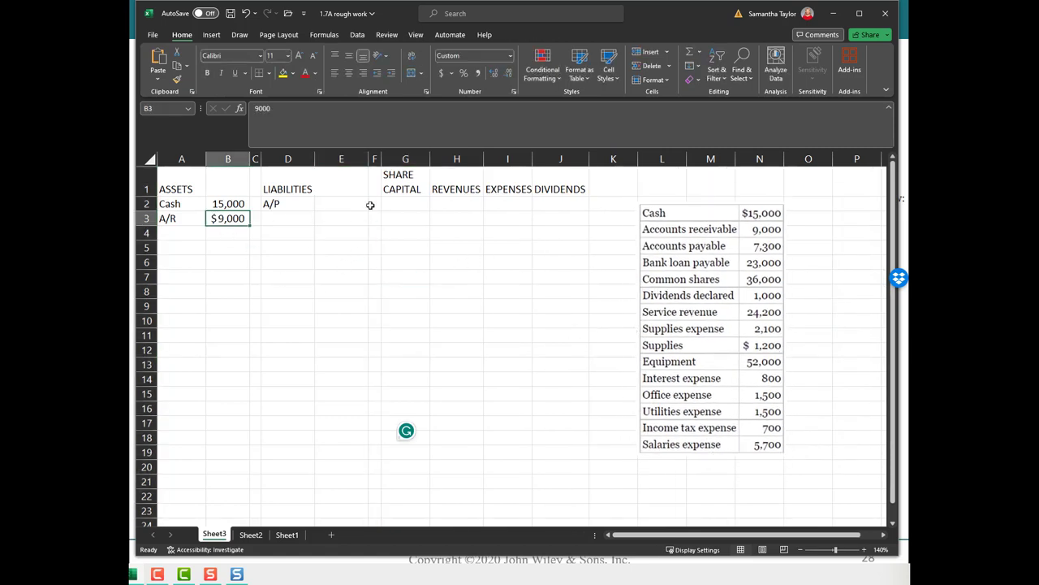
pyautogui.click(231, 202)
pyautogui.doubleClick(176, 78)
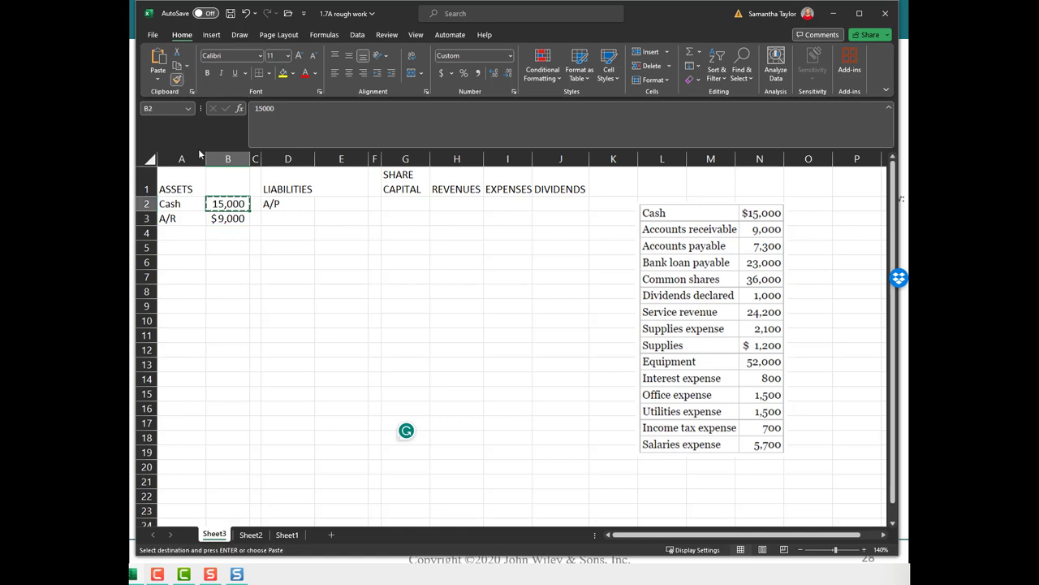
pyautogui.moveTo(227, 219); pyautogui.dragTo(248, 424)
pyautogui.click(175, 80)
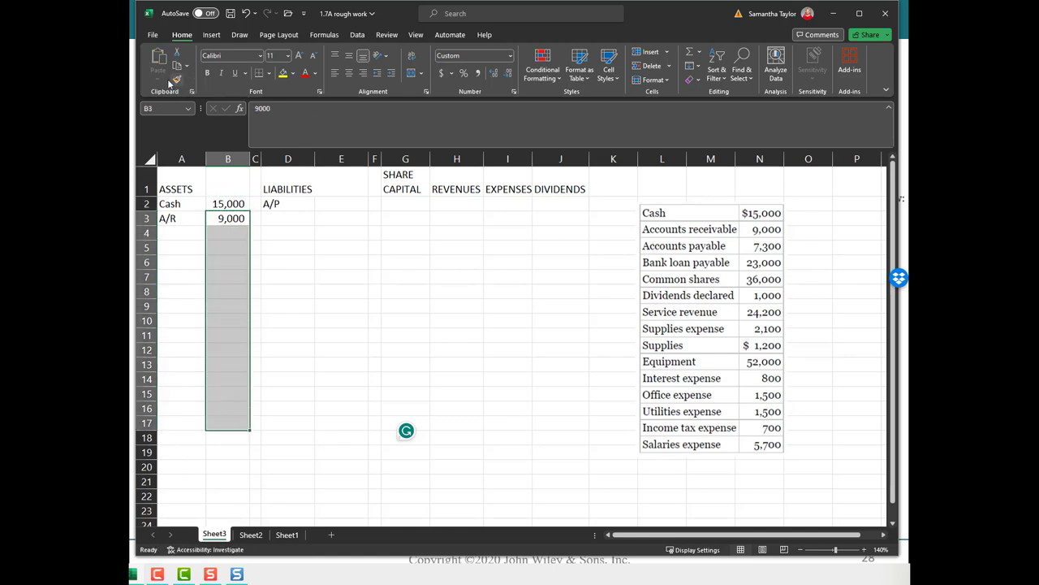
pyautogui.moveTo(345, 208); pyautogui.dragTo(343, 420)
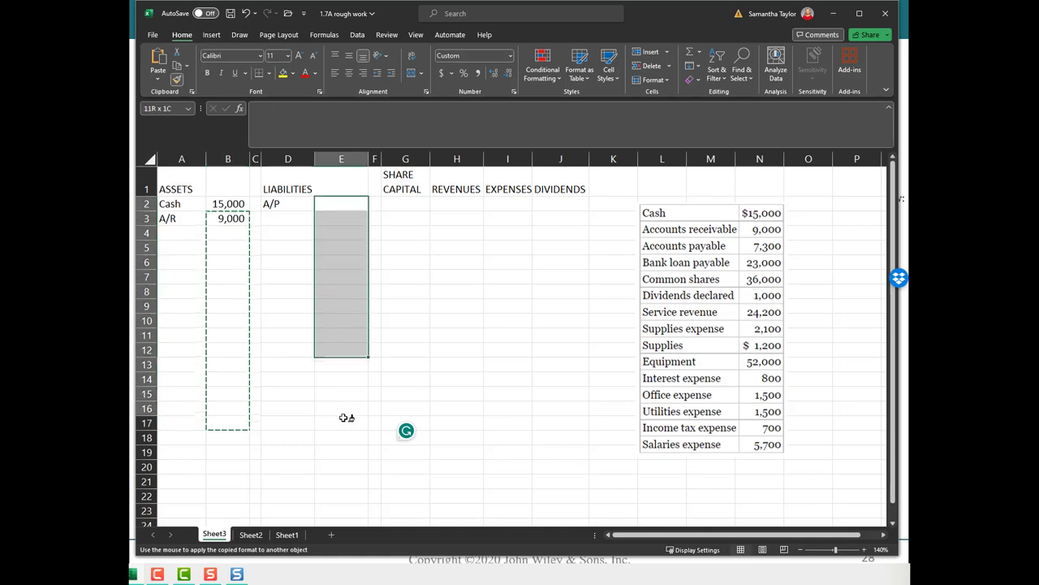
# - Enter 7,300 as the A/P amount in E2
pyautogui.click(350, 203)
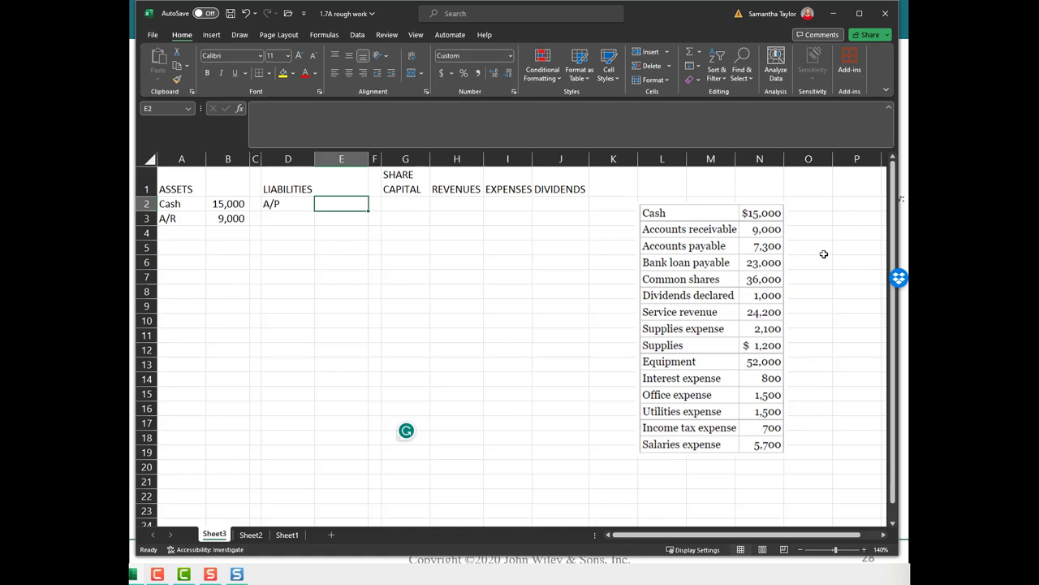
pyautogui.write('7,300')
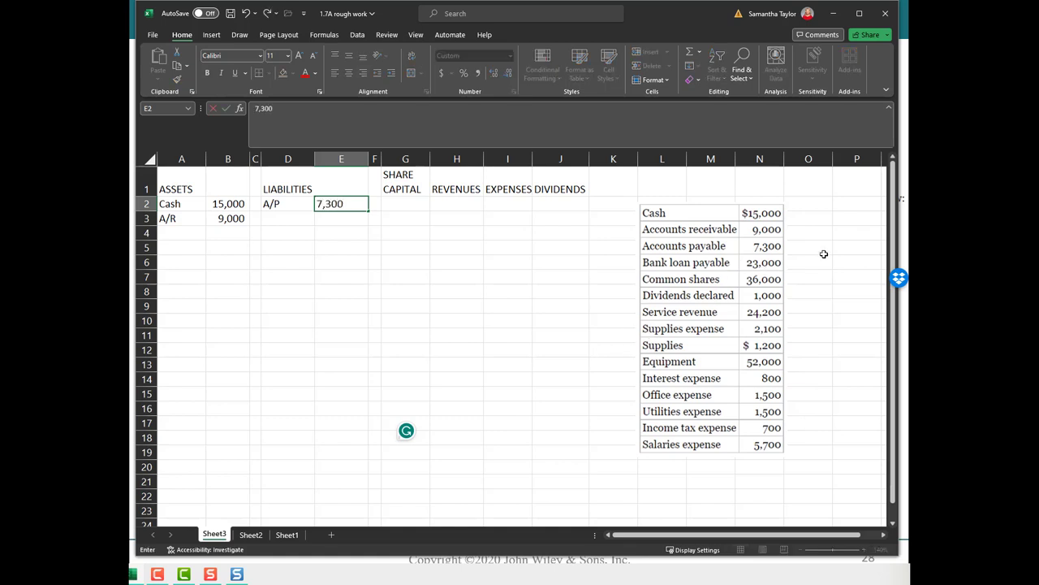
pyautogui.press('Return')
pyautogui.press('Left')
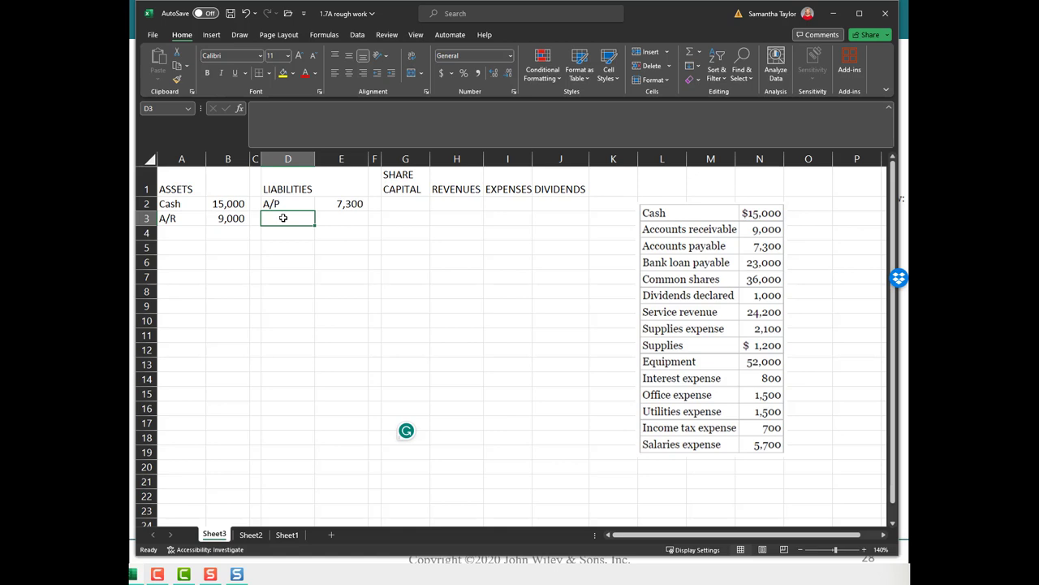
# - Enter "Bank loan pay." with an amount of 23,000 in row 3 under LIABILITIES
pyautogui.write('Ba')
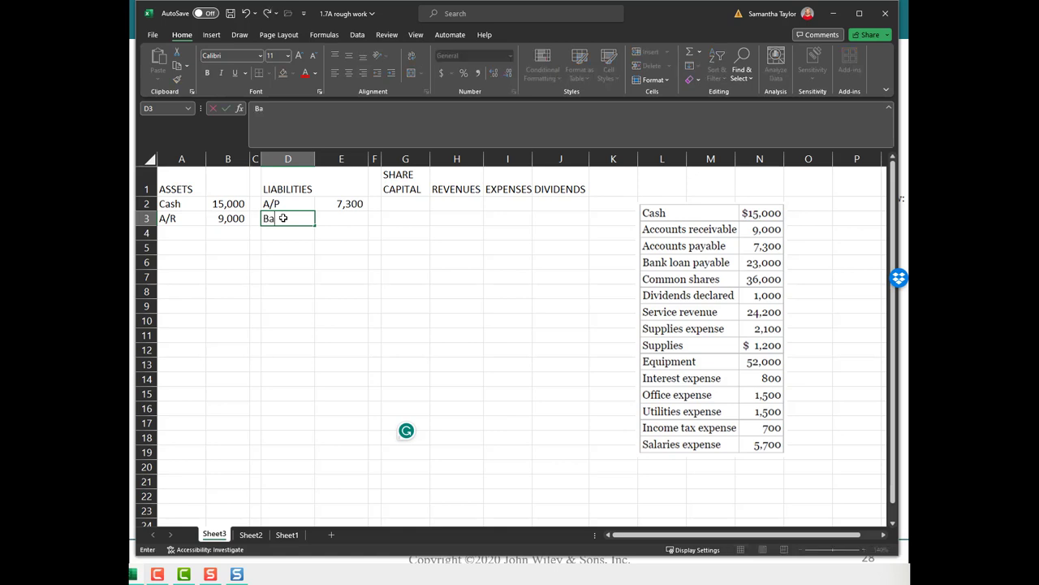
pyautogui.write('nk loan')
pyautogui.press('BackSpace')
pyautogui.press('BackSpace')
pyautogui.press('Tab')
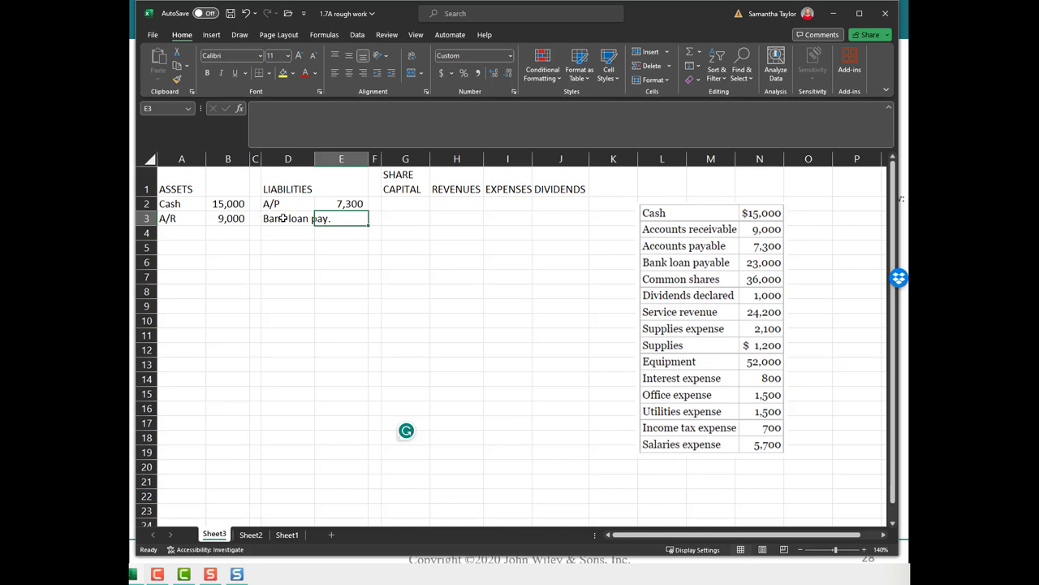
pyautogui.write('23,000')
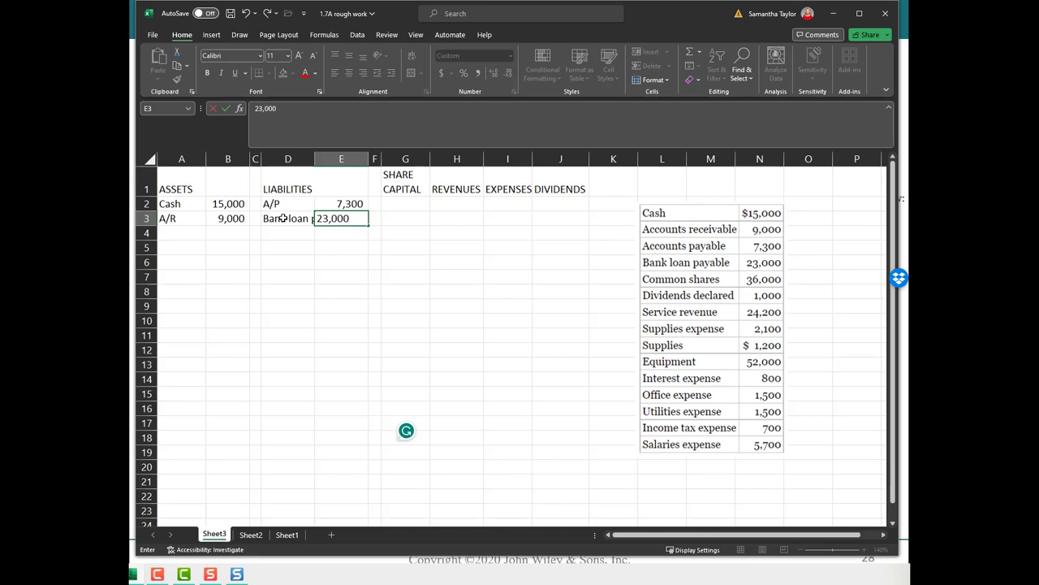
pyautogui.press('Return')
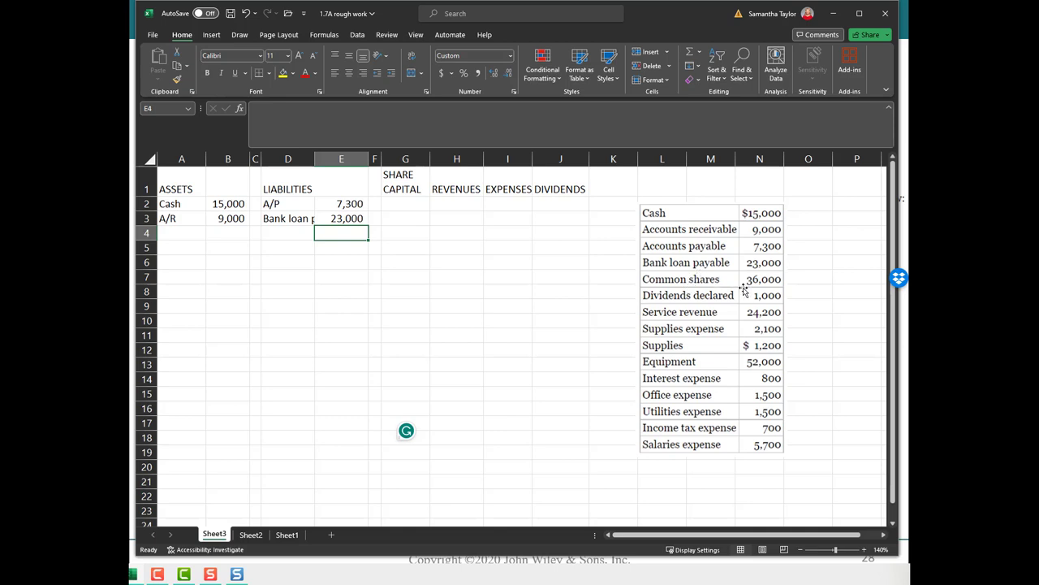
# - Enter "Common shares" in G2 under SHARE CAPITAL
pyautogui.click(397, 203)
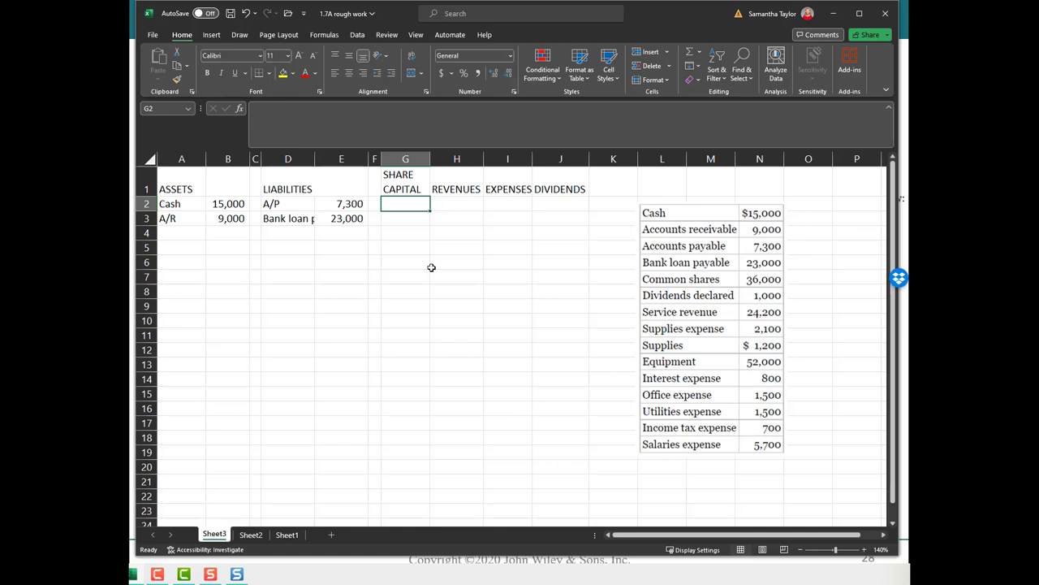
pyautogui.press('Up')
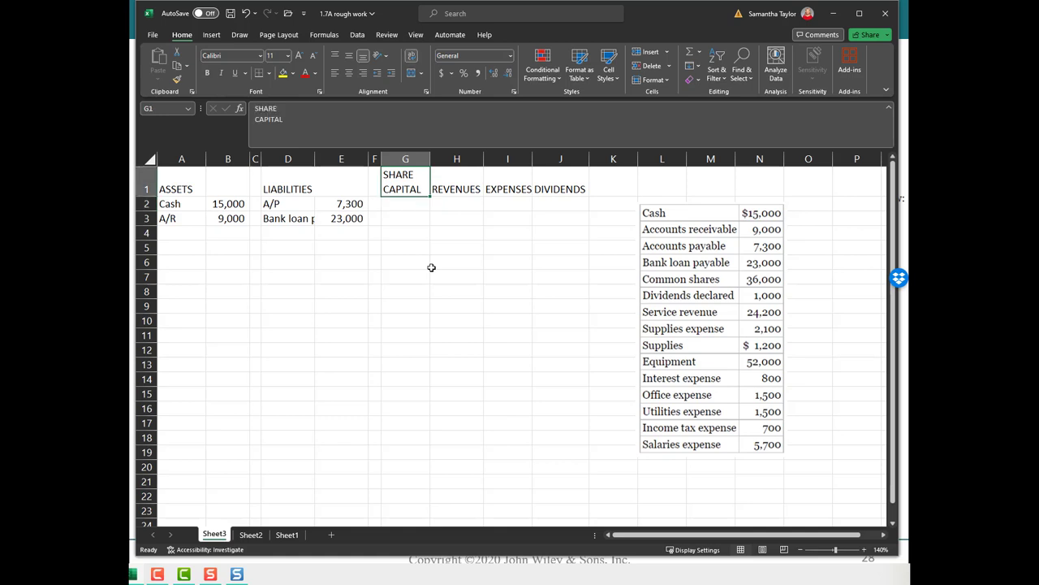
pyautogui.click(401, 206)
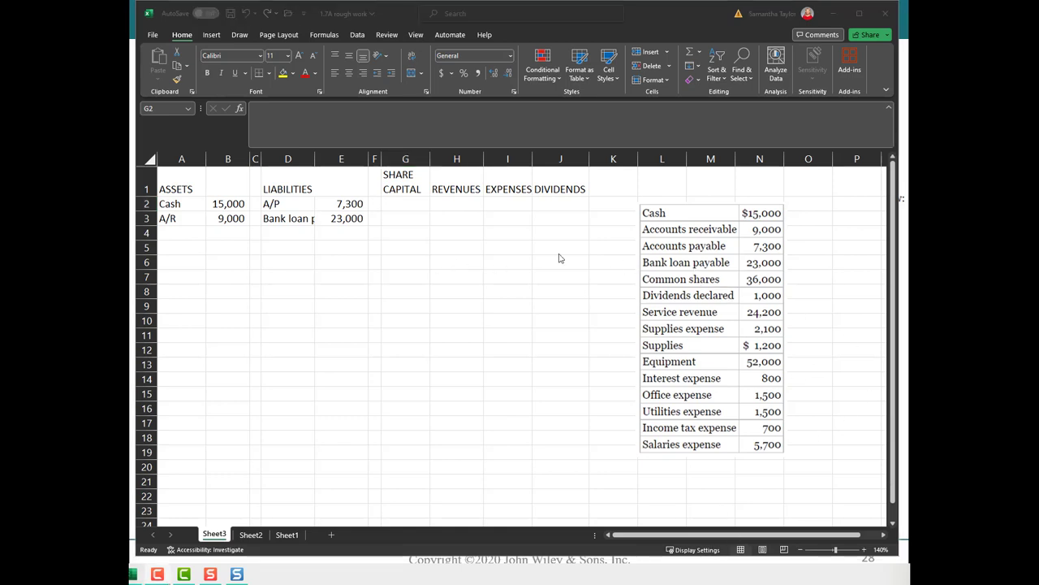
pyautogui.click(398, 207)
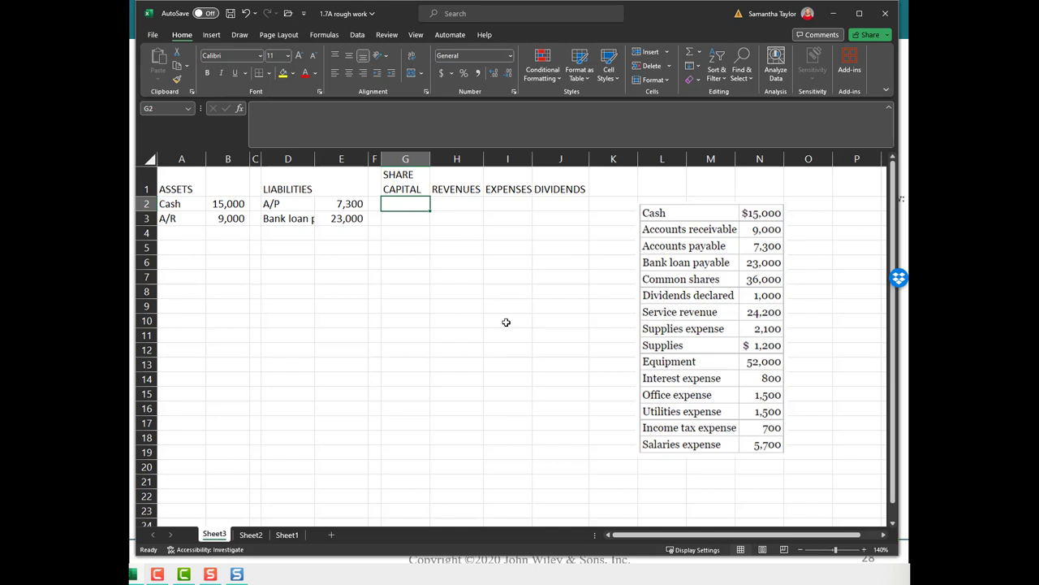
pyautogui.write('Common shares')
pyautogui.press('Return')
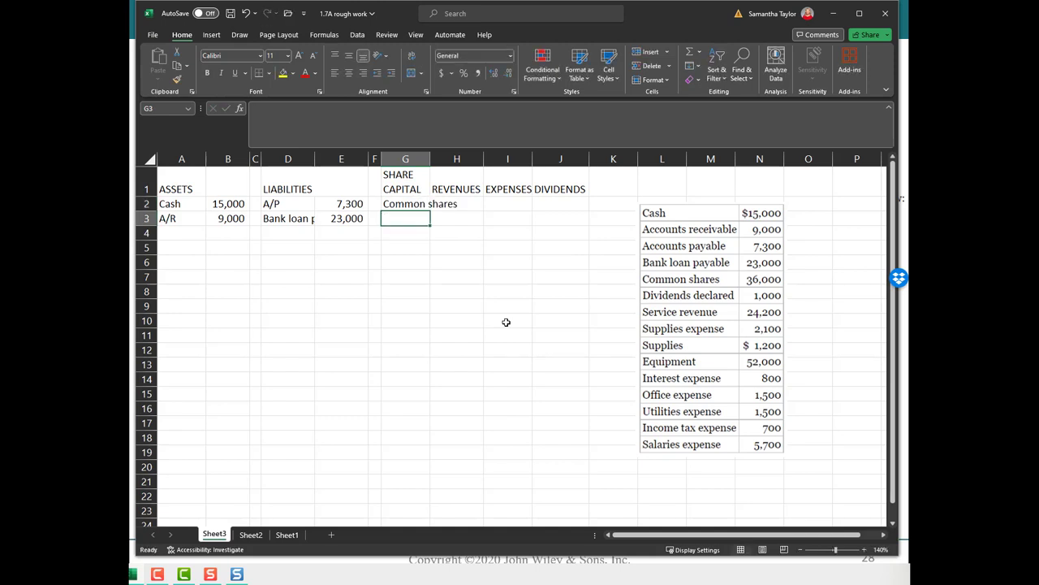
# - Insert an amount column before REVENUES and enter 36,000 in H2 for the common shares
pyautogui.click(459, 158)
pyautogui.rightClick(450, 159)
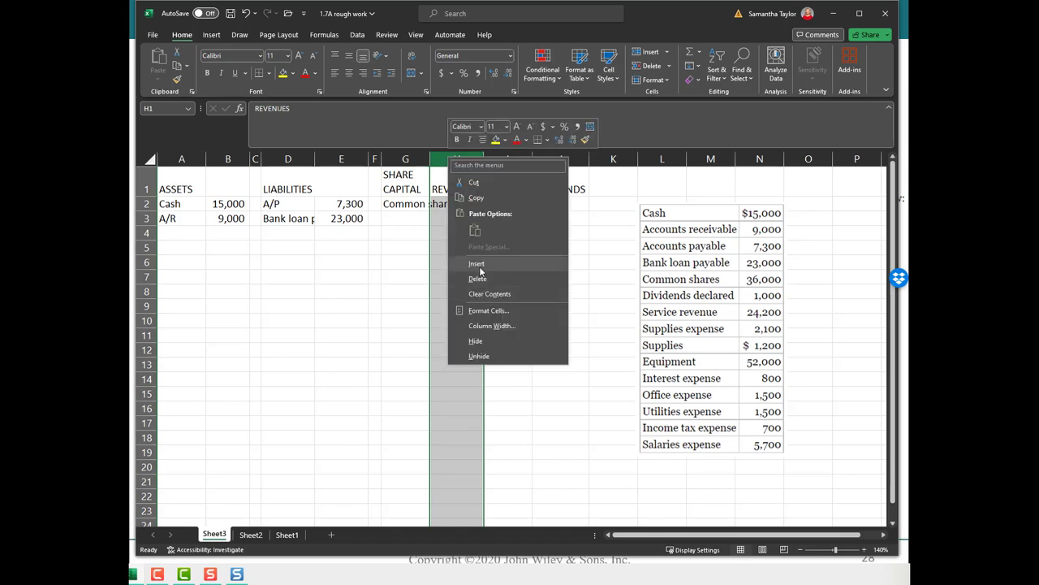
pyautogui.click(478, 265)
pyautogui.click(461, 203)
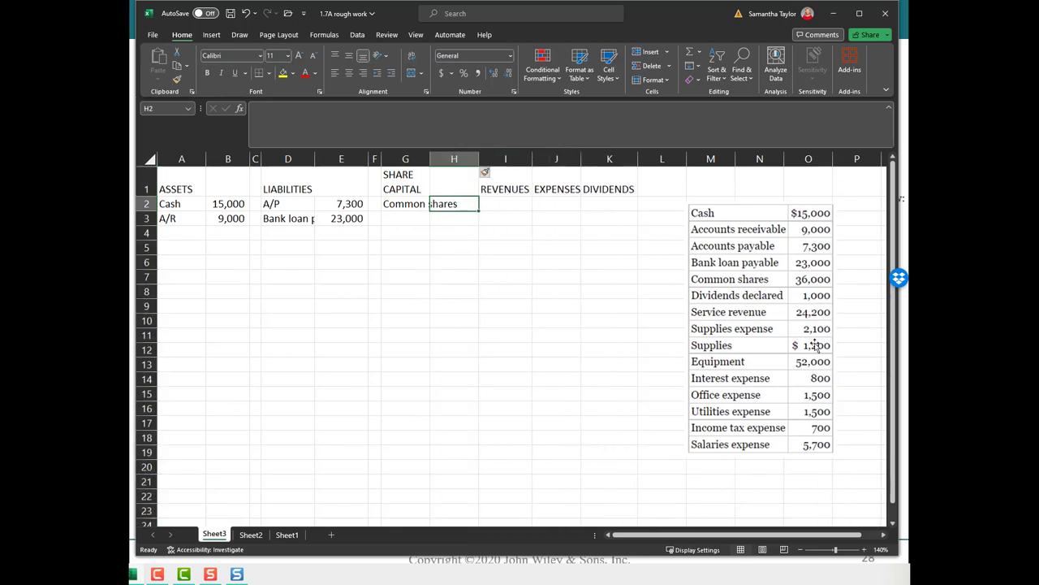
pyautogui.write('36,000')
pyautogui.press('Return')
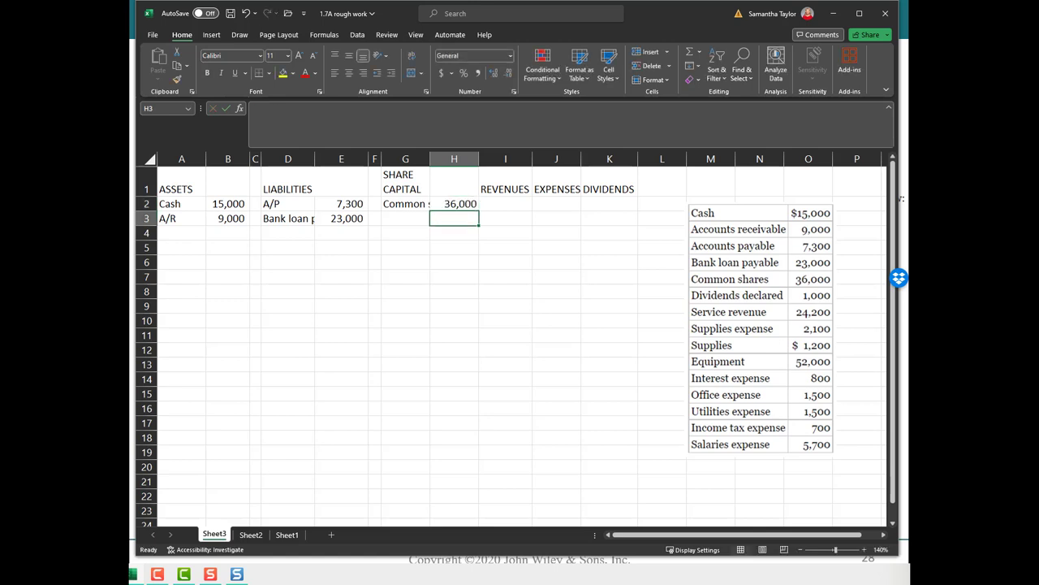
# - Insert a narrow spacer column before REVENUES and move the account-list picture over columns B to E, below row 3
pyautogui.click(513, 158)
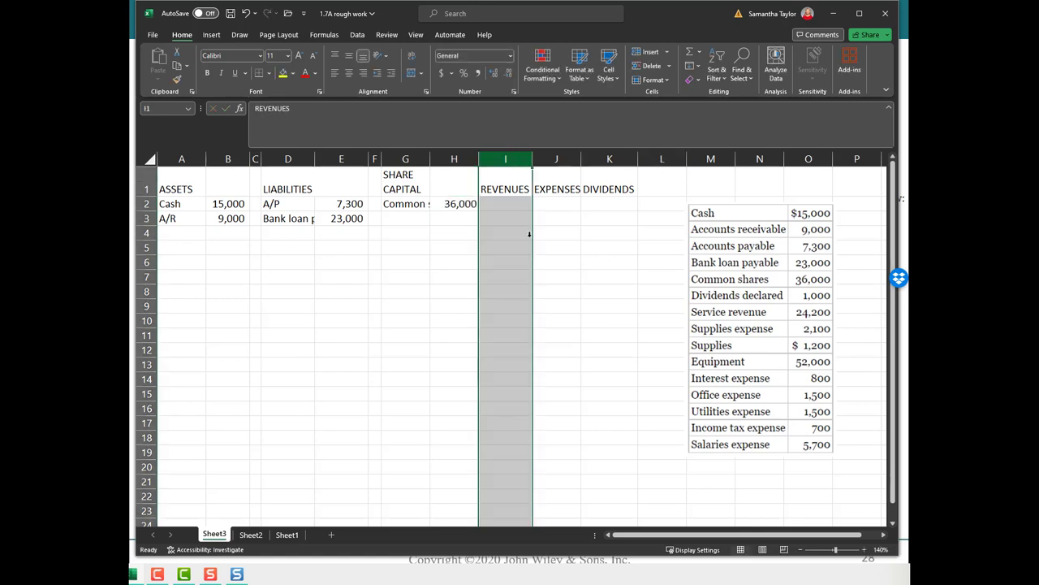
pyautogui.rightClick(513, 160)
pyautogui.click(540, 265)
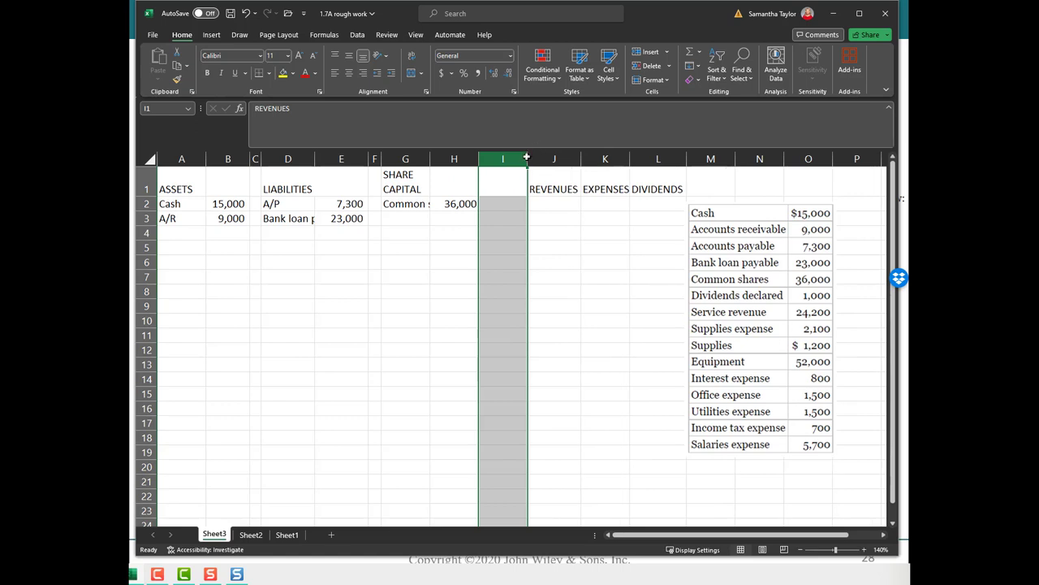
pyautogui.moveTo(515, 159); pyautogui.dragTo(490, 158)
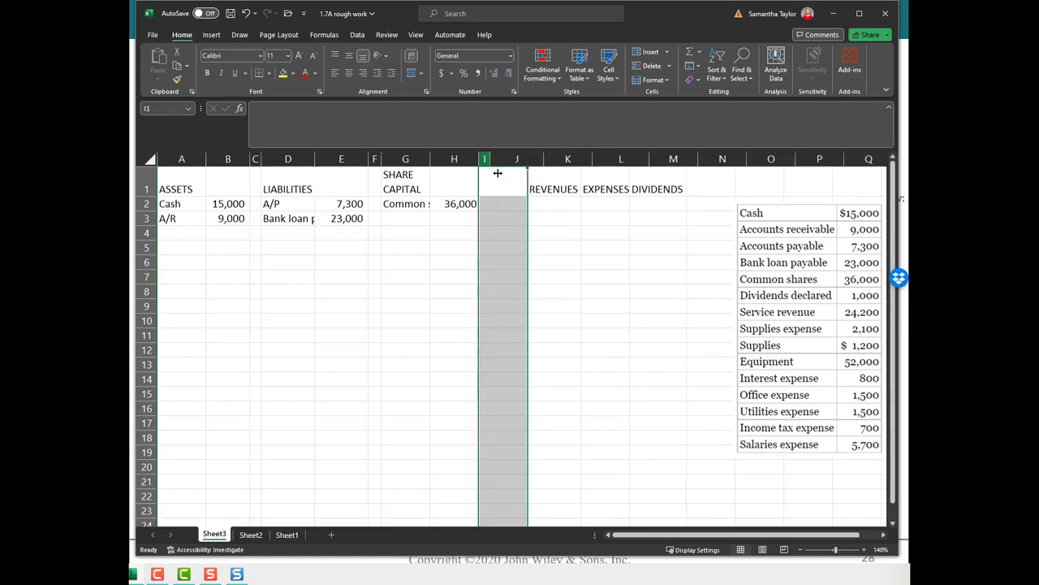
pyautogui.moveTo(794, 328); pyautogui.dragTo(305, 361)
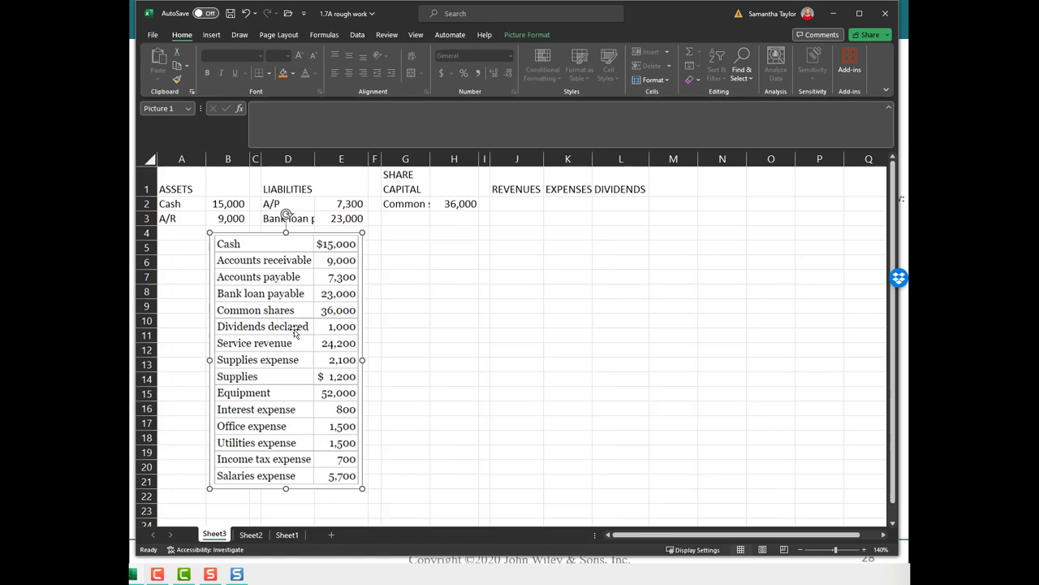
# - Enter "Dividends declared" with an amount of 1,000 in row 2 under DIVIDENDS and autofit the label column
pyautogui.click(617, 206)
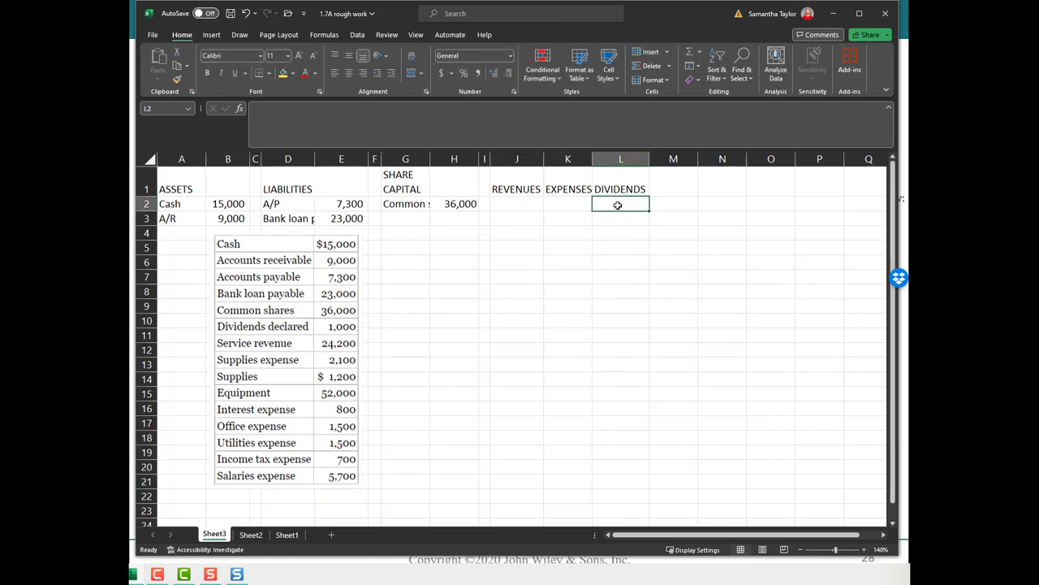
pyautogui.write('Dividends')
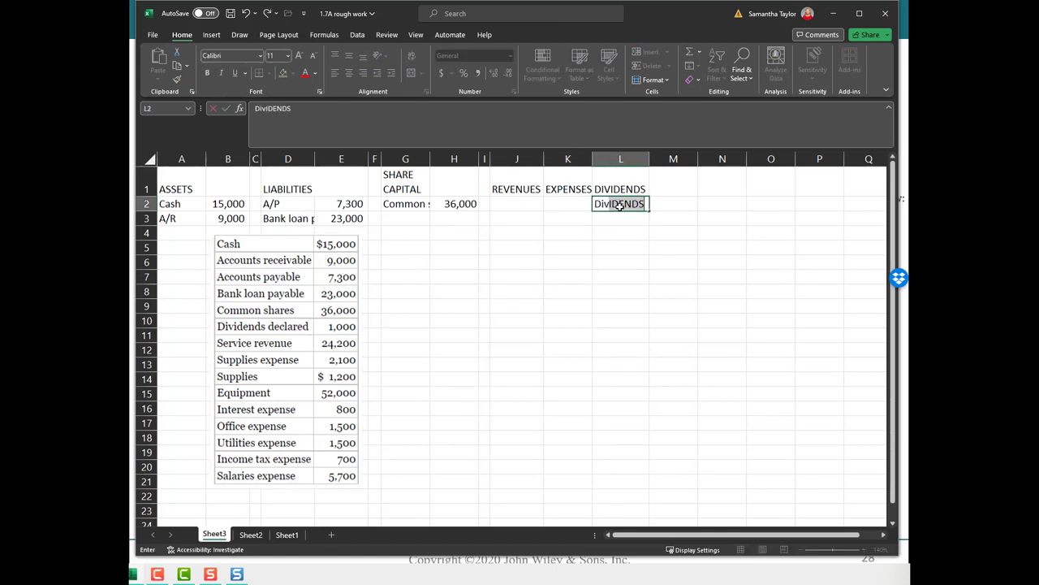
pyautogui.write(' declared')
pyautogui.press('Return')
pyautogui.press('Up')
pyautogui.press('Right')
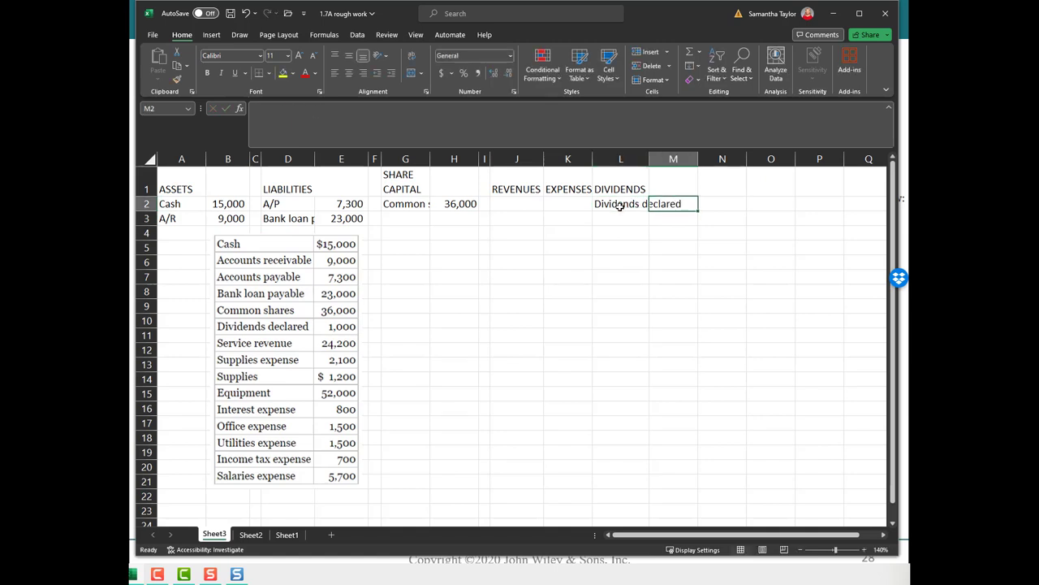
pyautogui.write('1,')
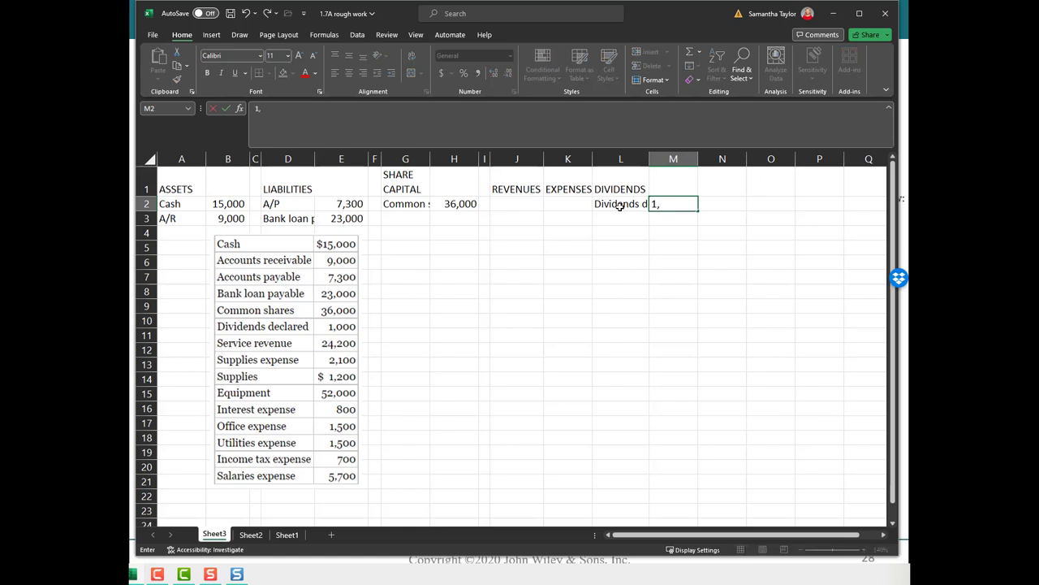
pyautogui.write('000')
pyautogui.press('Return')
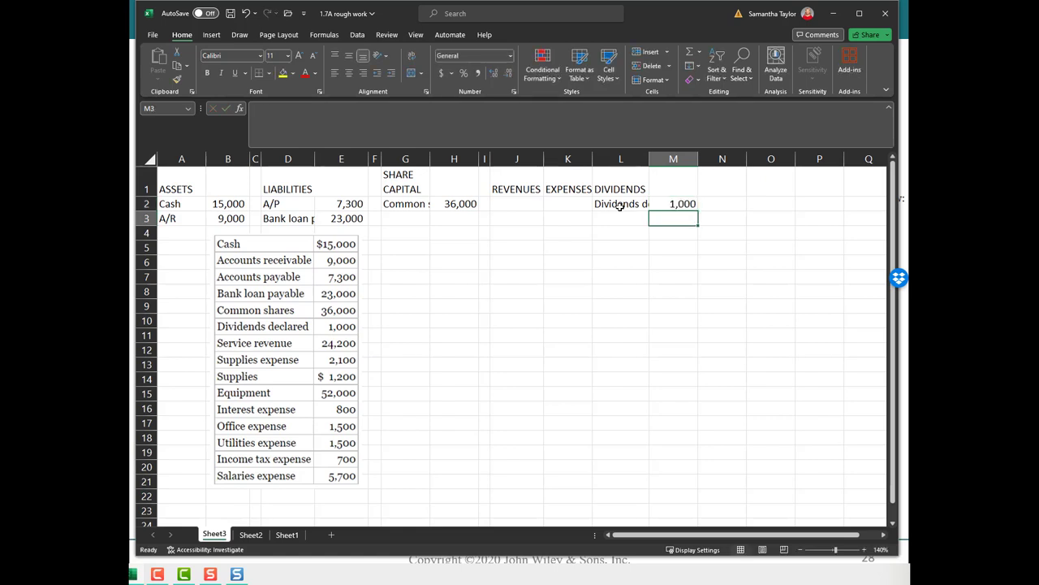
pyautogui.doubleClick(650, 157)
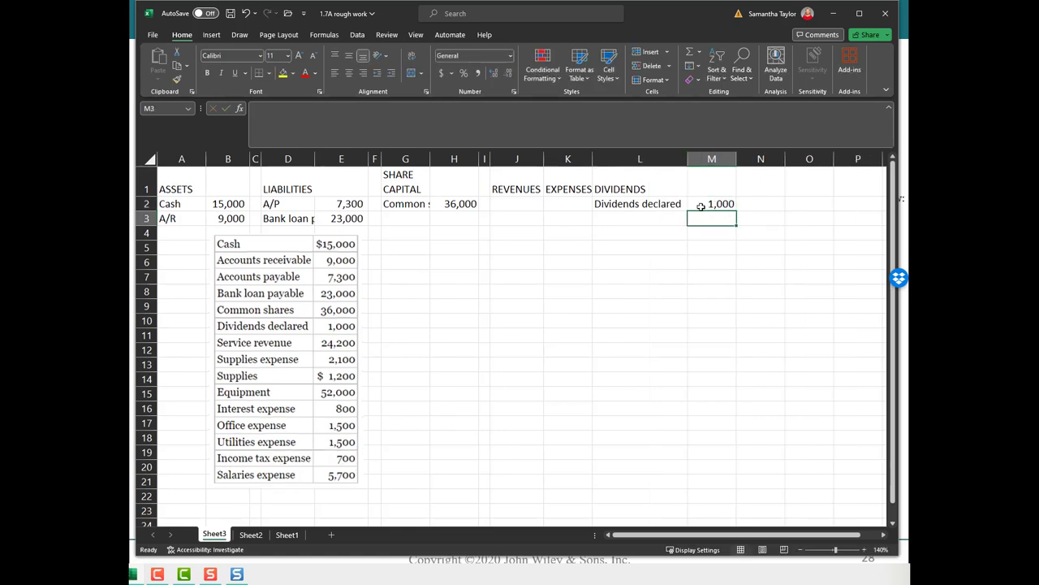
# - Move the account-list picture over columns D to G and enter "Service revenues" in J2 under REVENUES
pyautogui.click(634, 184)
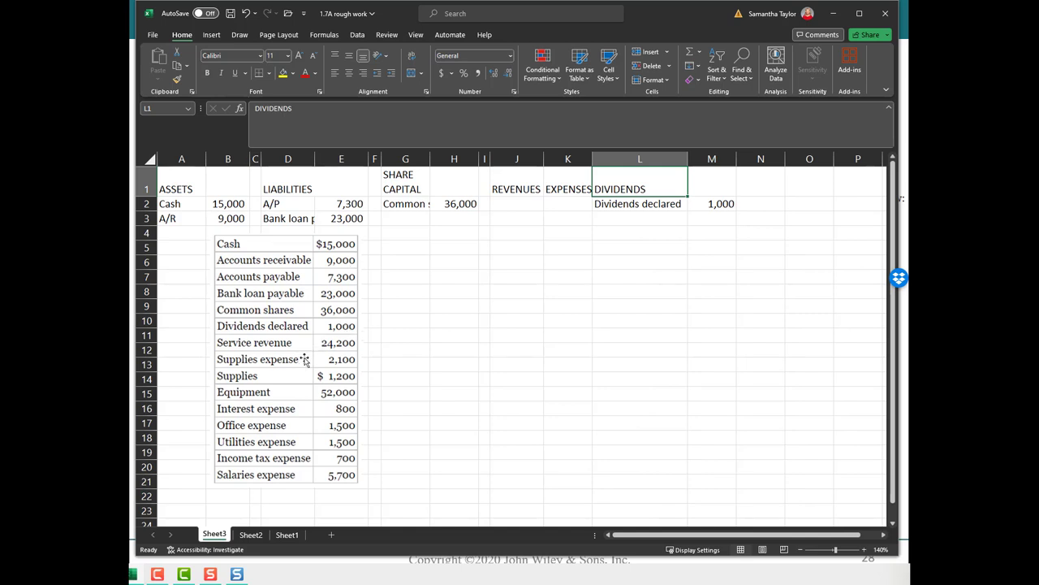
pyautogui.moveTo(292, 312); pyautogui.dragTo(358, 309)
pyautogui.click(514, 205)
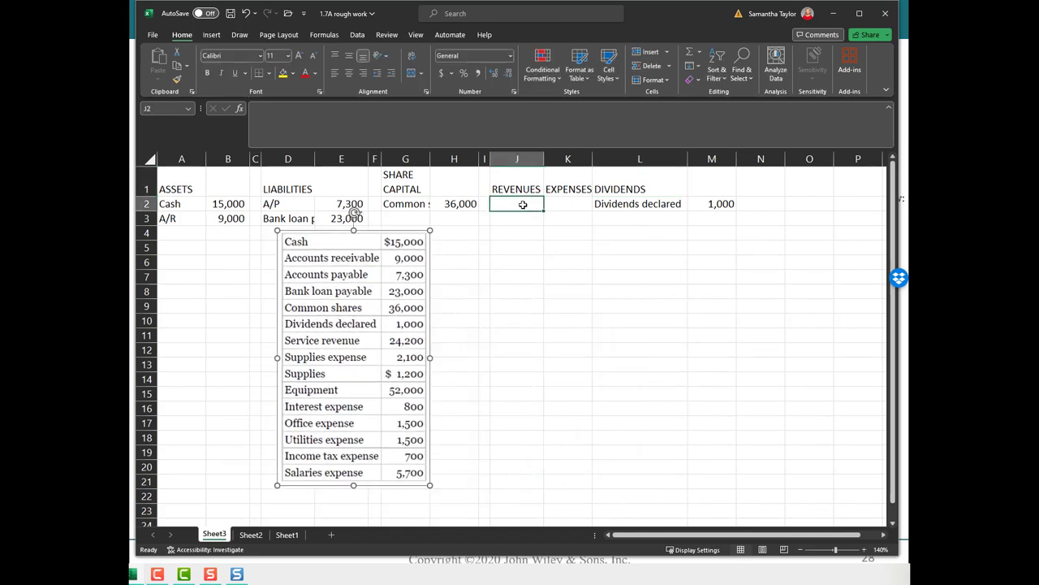
pyautogui.write('Service revenues')
pyautogui.press('Tab')
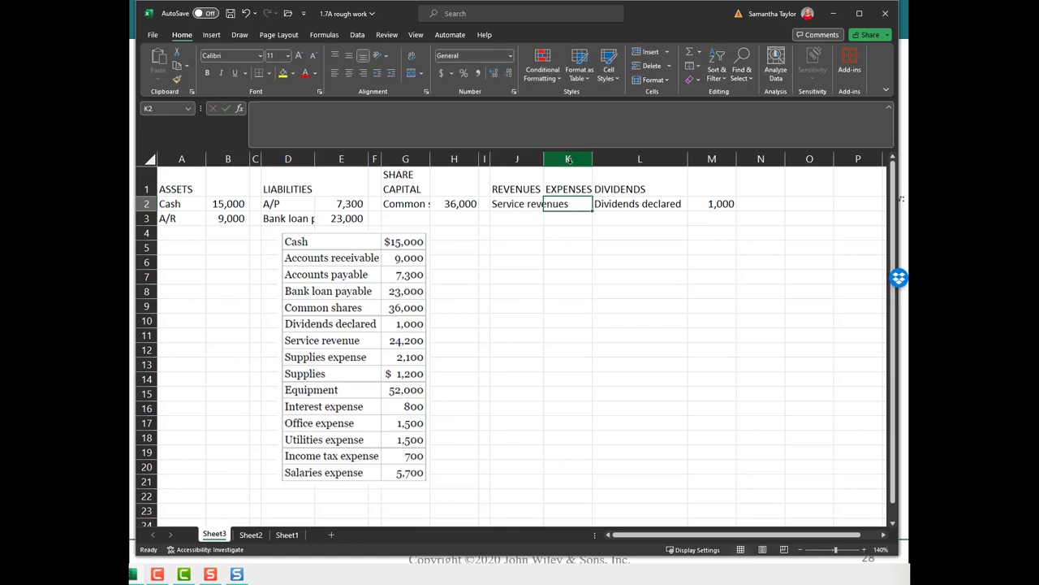
# - Insert an amount column before EXPENSES and enter 24,200 in K2 for the service revenues
pyautogui.click(569, 159)
pyautogui.rightClick(569, 159)
pyautogui.click(598, 270)
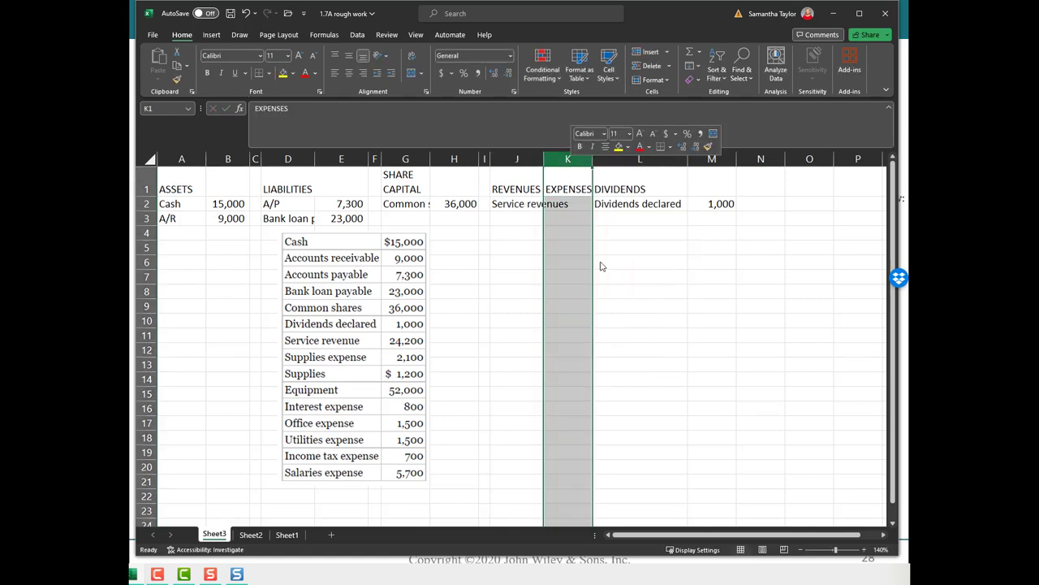
pyautogui.click(550, 203)
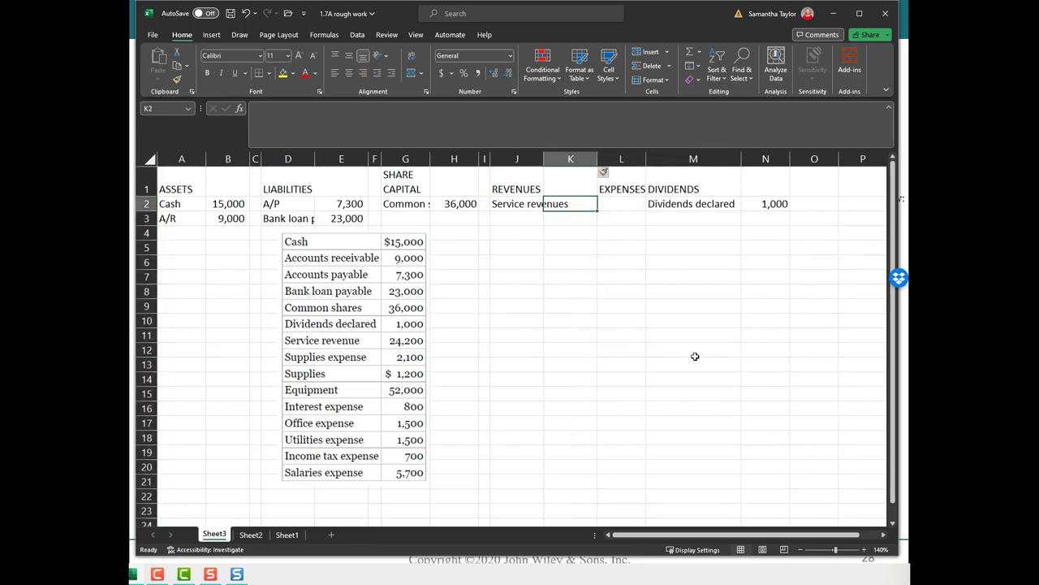
pyautogui.write('24,200')
pyautogui.press('Return')
# - Enter "Supplies expense" in L2 under EXPENSES and insert an amount column before DIVIDENDS
pyautogui.click(613, 203)
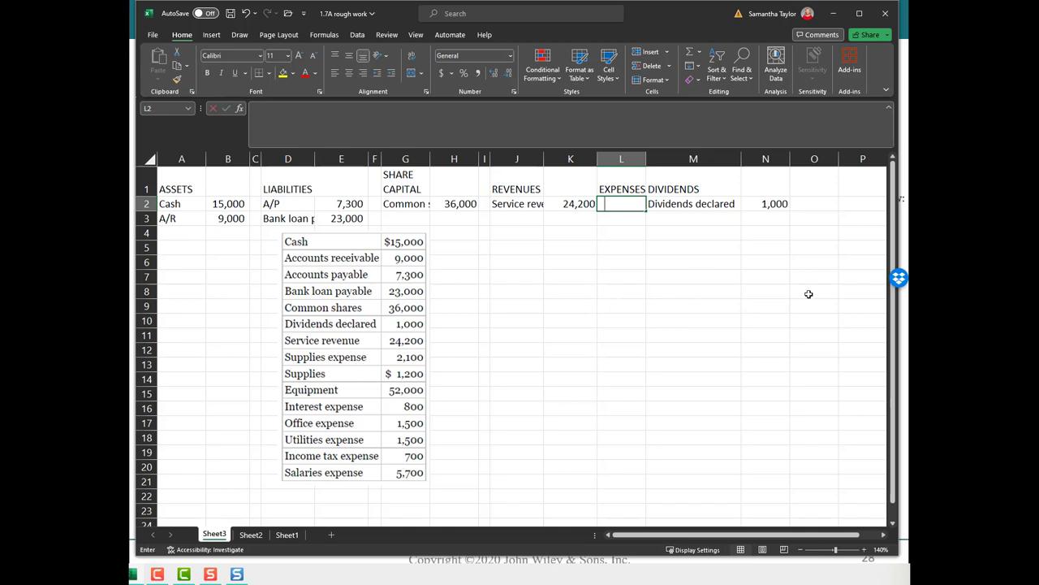
pyautogui.write('Supplies expense')
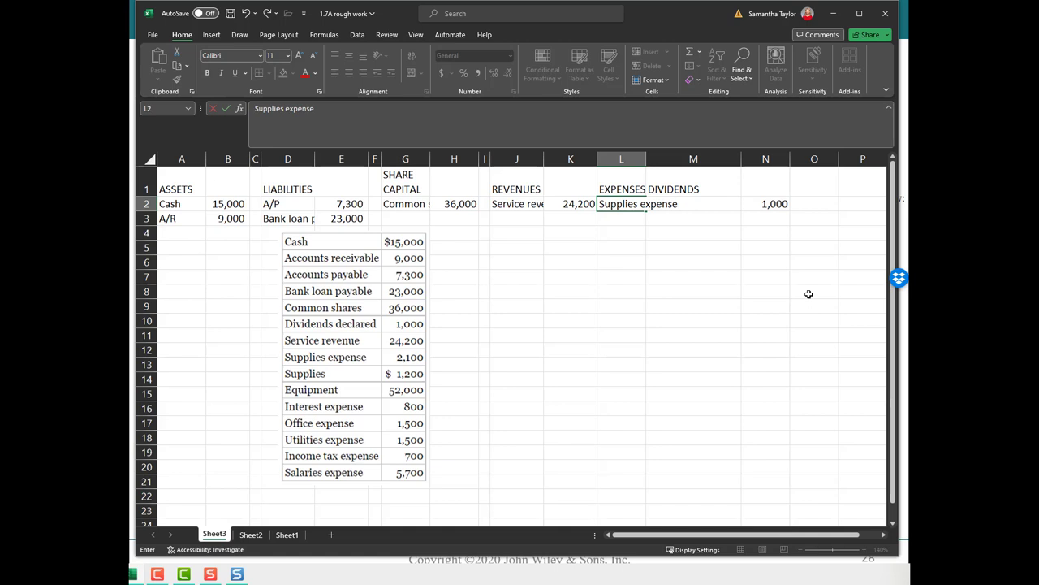
pyautogui.press('Tab')
pyautogui.click(708, 157)
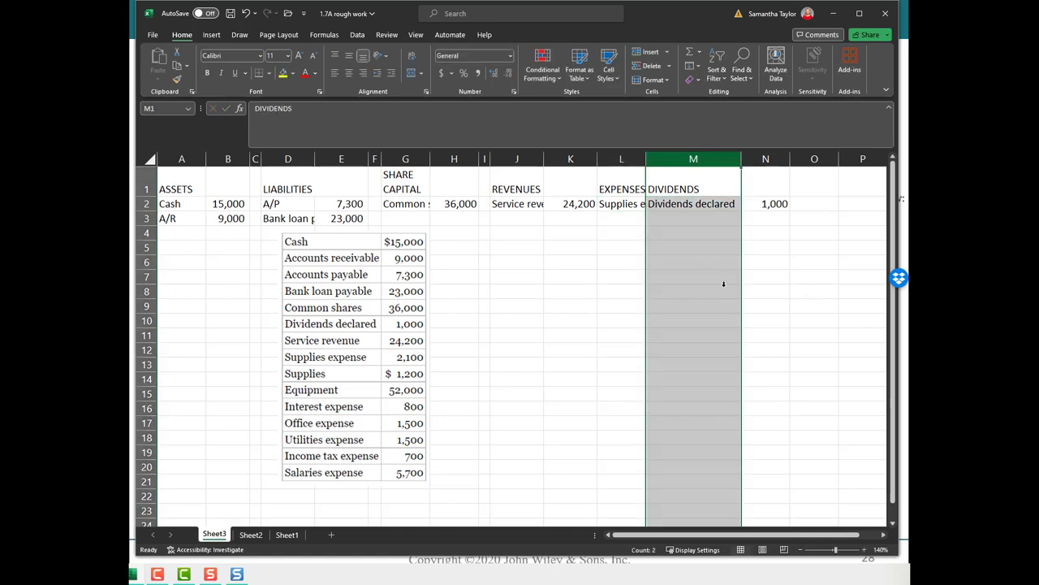
pyautogui.rightClick(707, 156)
pyautogui.click(736, 263)
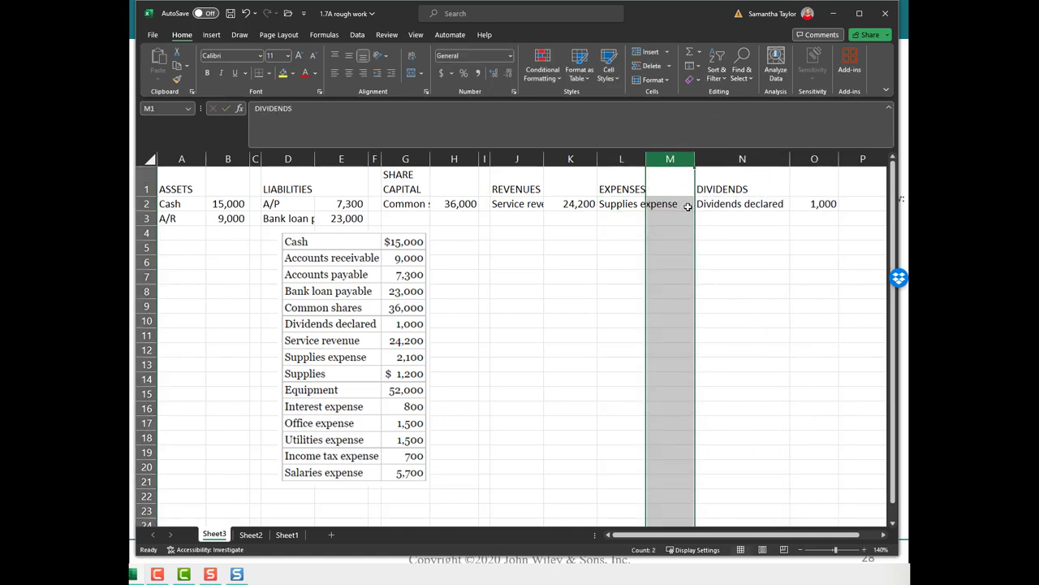
pyautogui.click(685, 206)
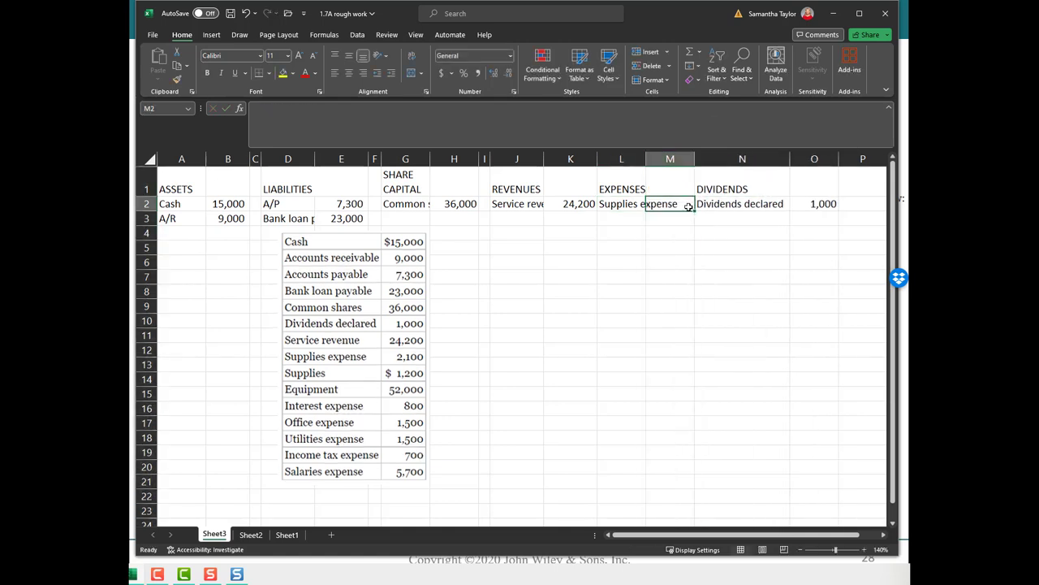
# - Insert narrow spacer columns before DIVIDENDS and before EXPENSES
pyautogui.click(725, 158)
pyautogui.rightClick(728, 157)
pyautogui.click(749, 265)
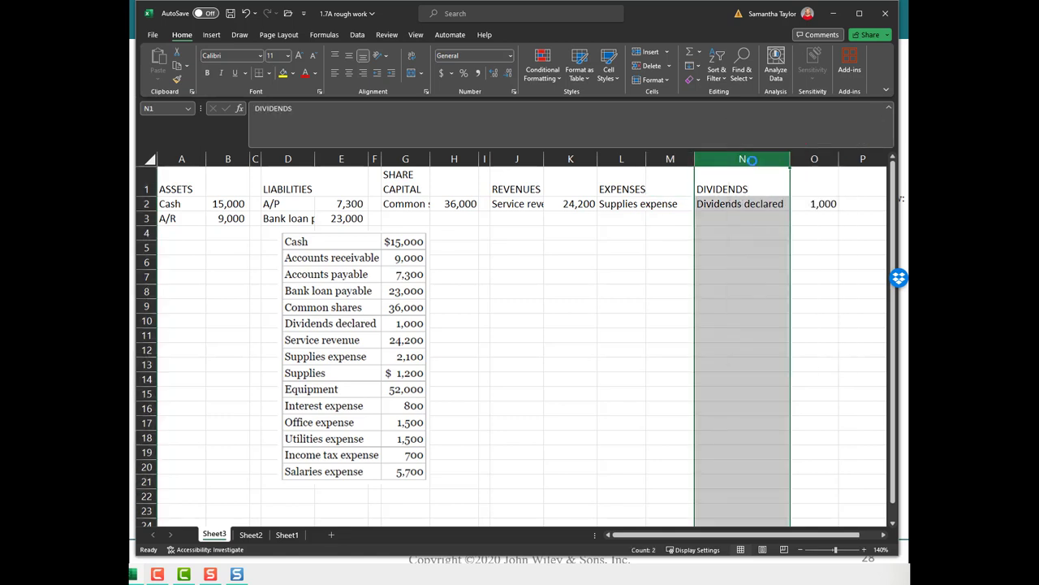
pyautogui.moveTo(743, 158); pyautogui.dragTo(698, 163)
pyautogui.click(613, 159)
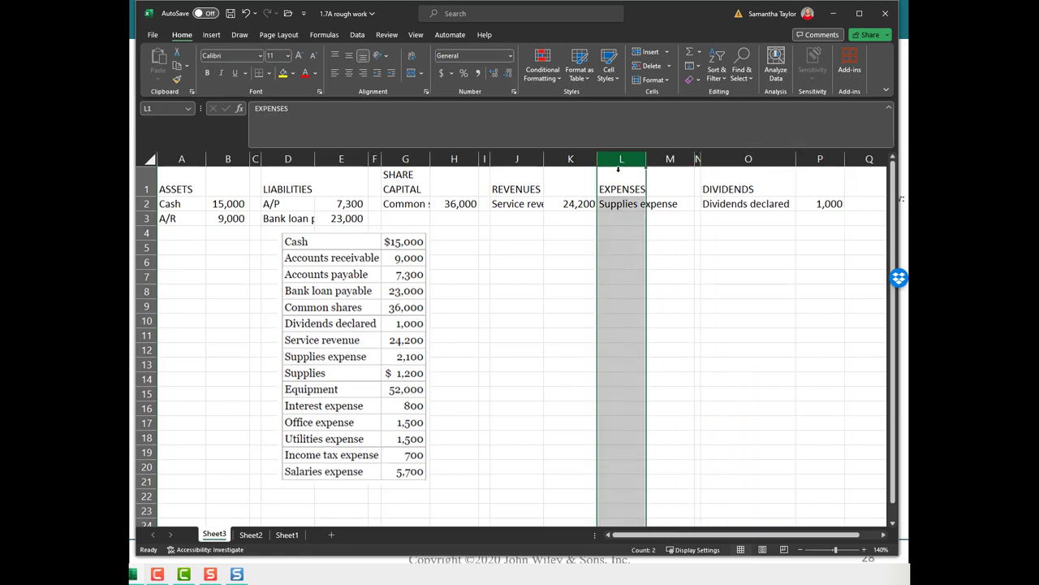
pyautogui.rightClick(613, 160)
pyautogui.click(630, 270)
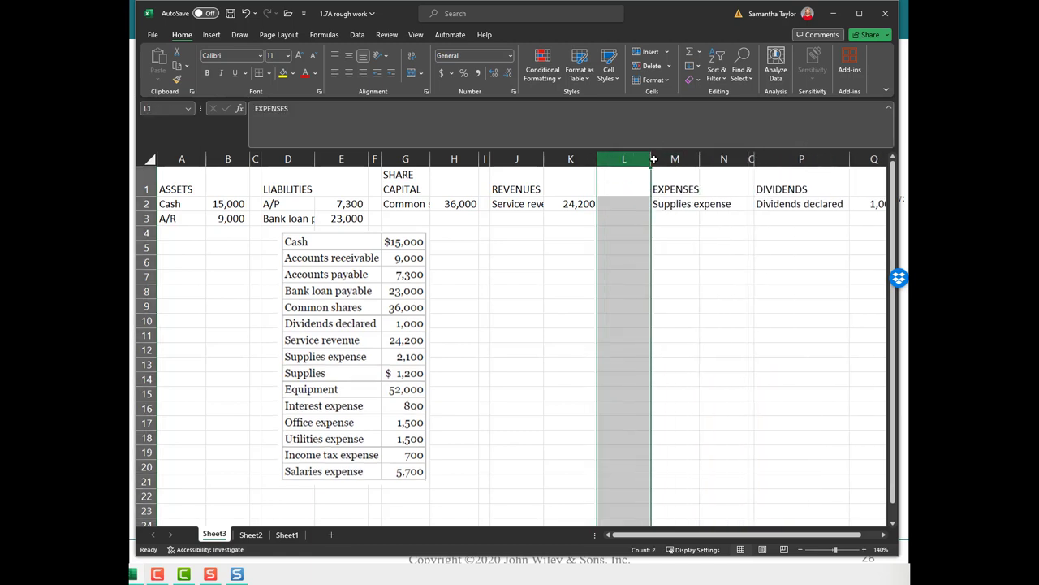
pyautogui.moveTo(653, 159); pyautogui.dragTo(616, 174)
# - Enter 2,100 in N2 as the supplies expense amount
pyautogui.click(674, 204)
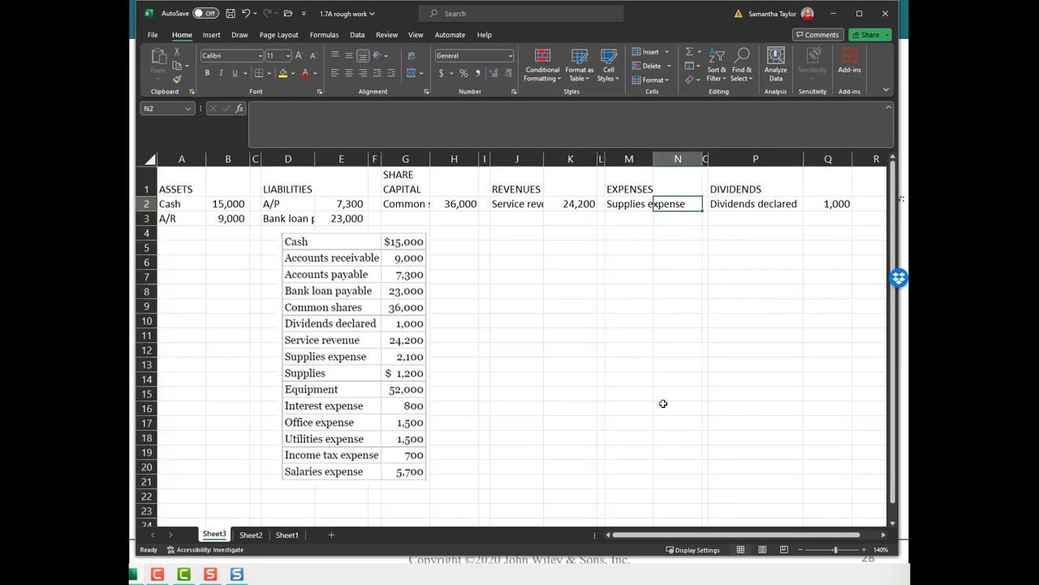
pyautogui.write('2,100')
pyautogui.press('Return')
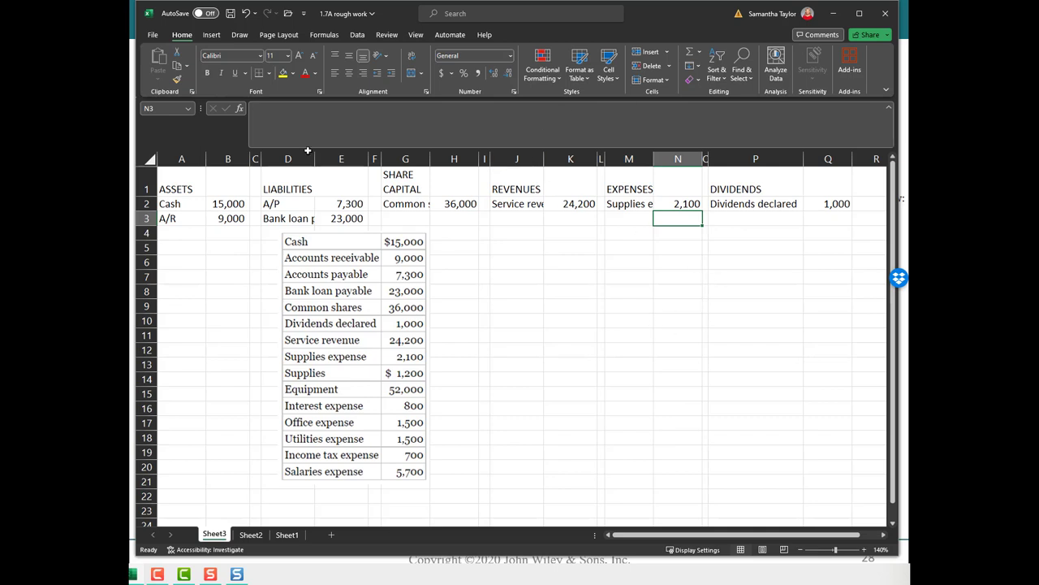
# - Make the category headings in row 1 bold
pyautogui.click(147, 189)
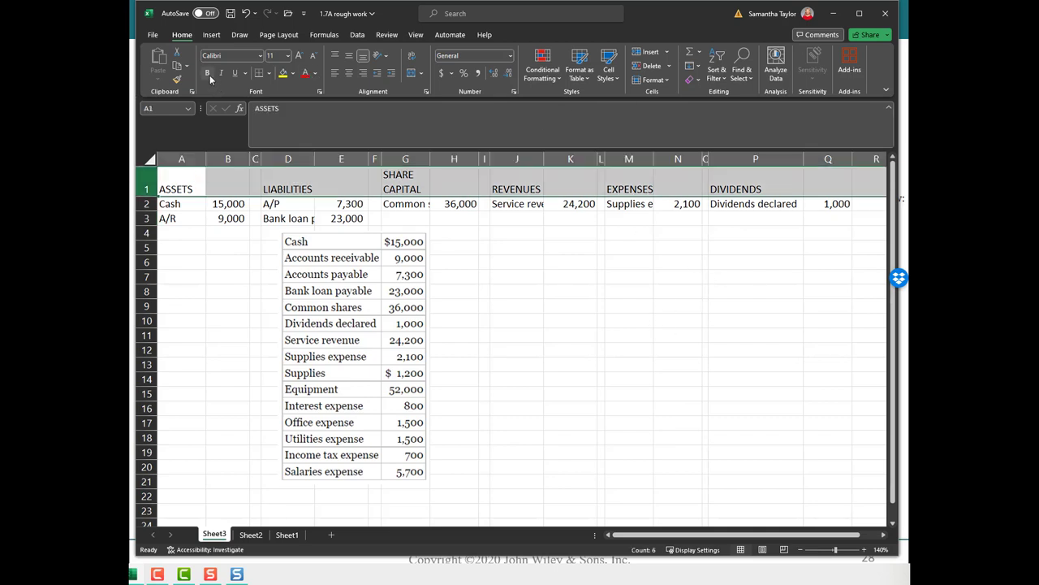
pyautogui.click(772, 339)
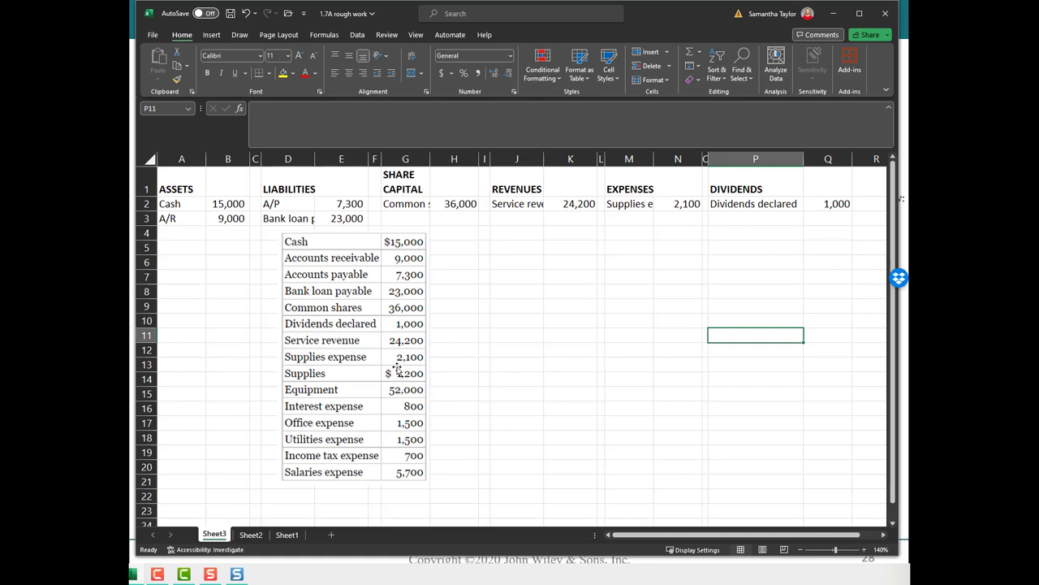
# - Add Supplies under ASSETS in A4 with an amount of 1,200 in B4
pyautogui.click(676, 205)
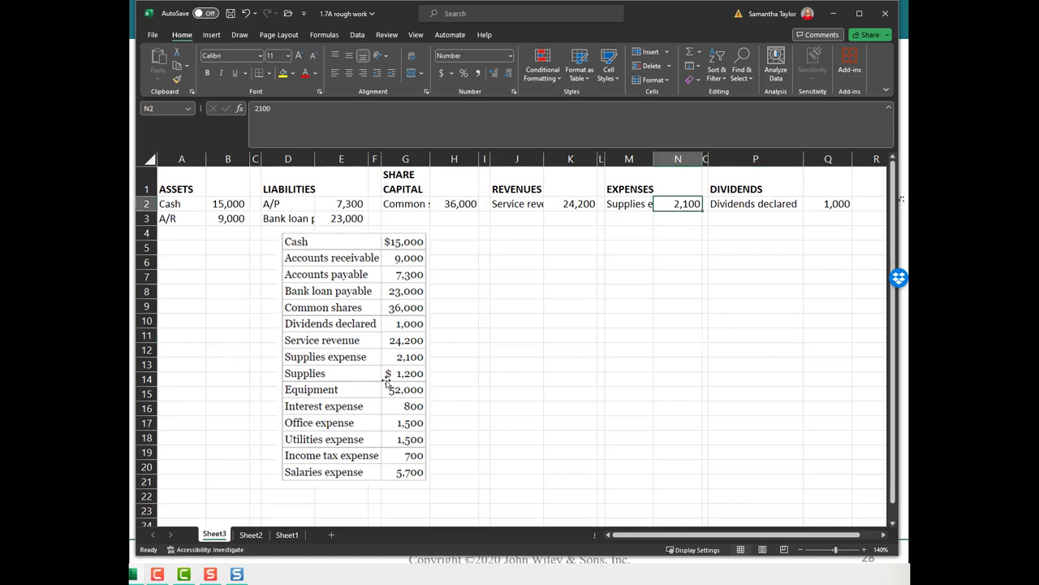
pyautogui.click(387, 382)
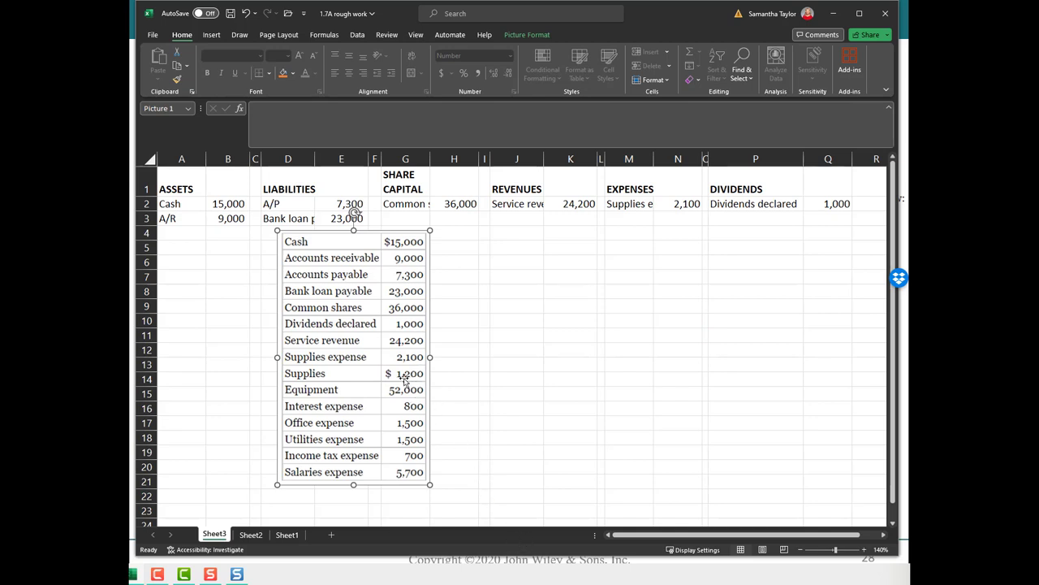
pyautogui.click(173, 232)
pyautogui.write('Supplies')
pyautogui.press('Tab')
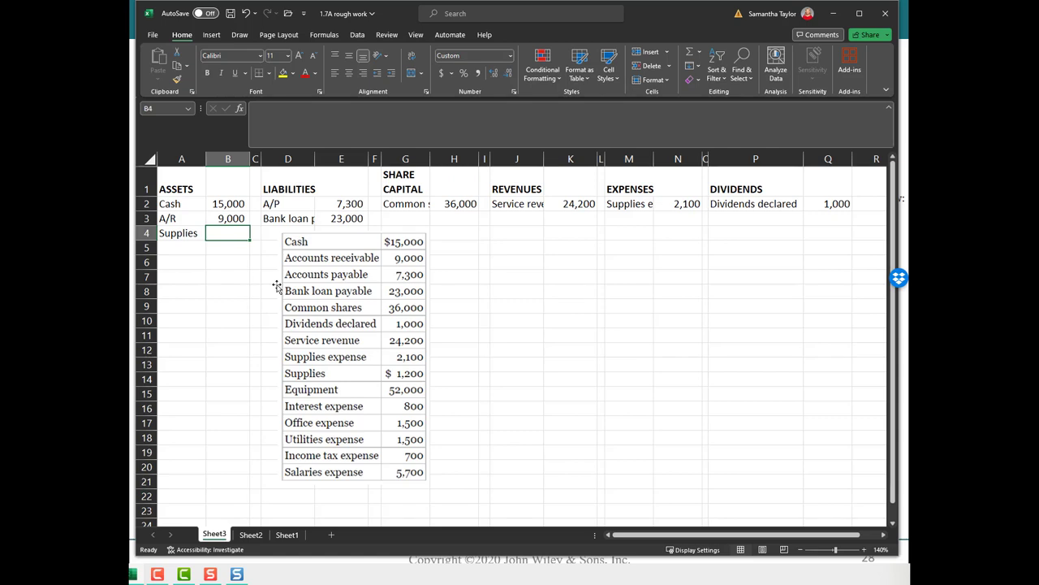
pyautogui.click(175, 239)
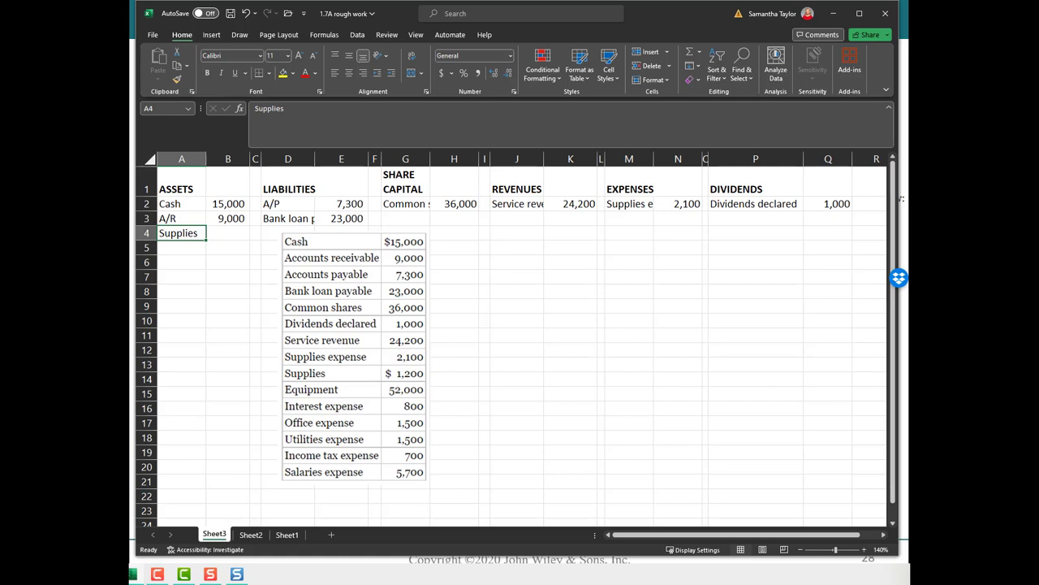
pyautogui.click(242, 235)
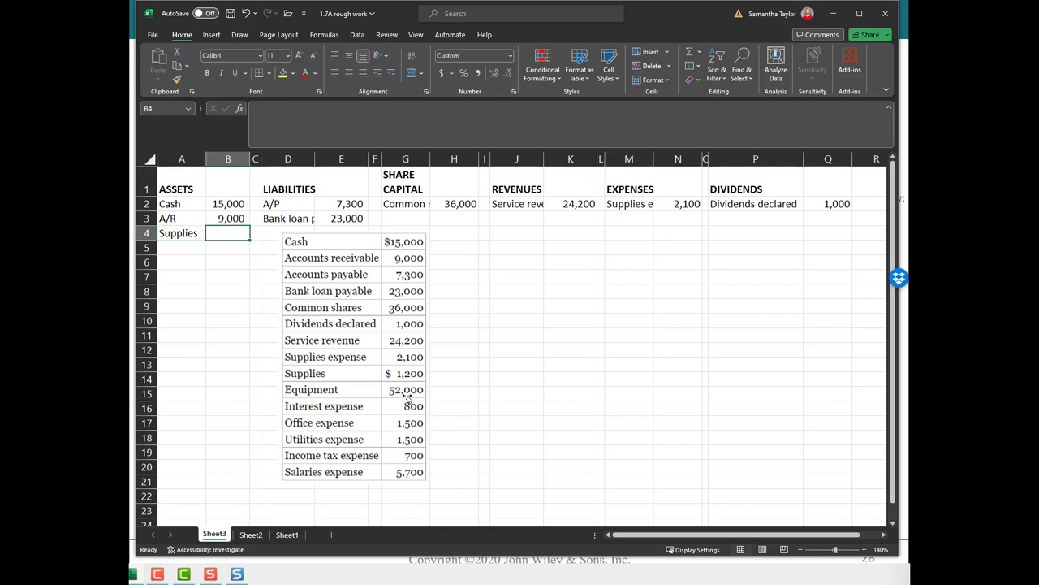
pyautogui.write('1200')
pyautogui.press('Return')
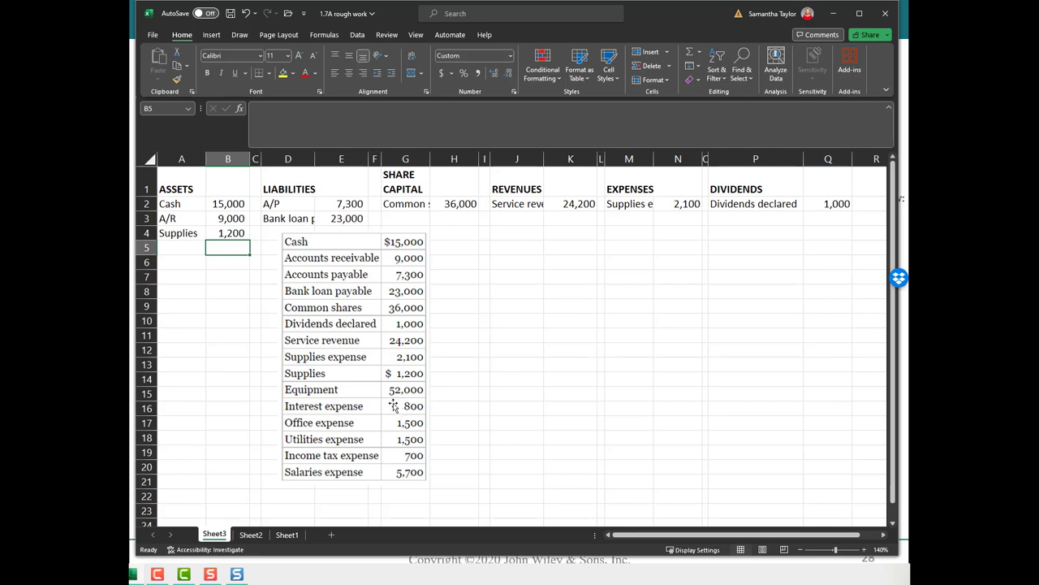
# - Add Equipment under ASSETS in A5 with an amount of 52,000 in B5
pyautogui.click(195, 246)
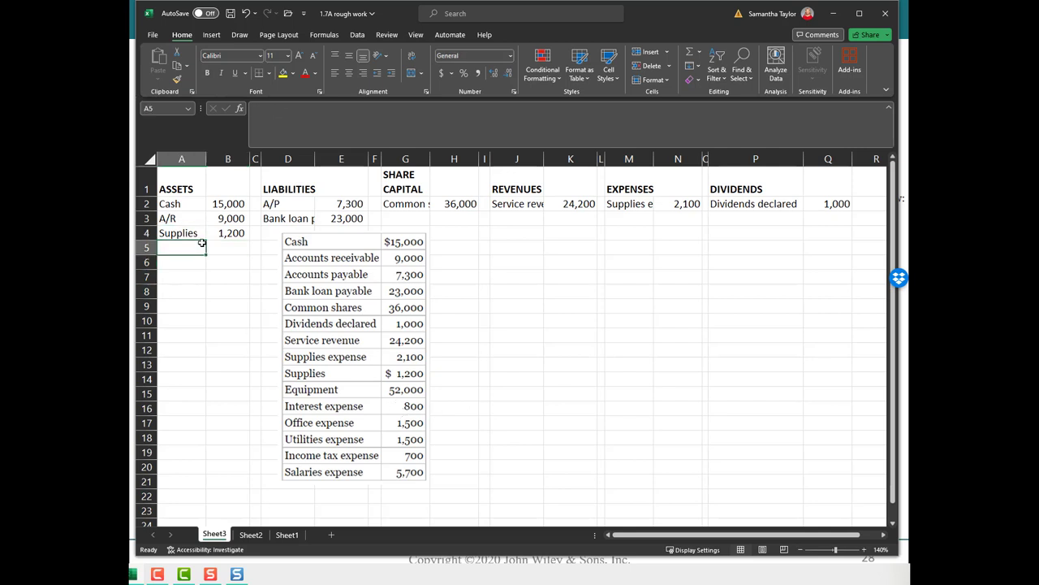
pyautogui.write('Equipment')
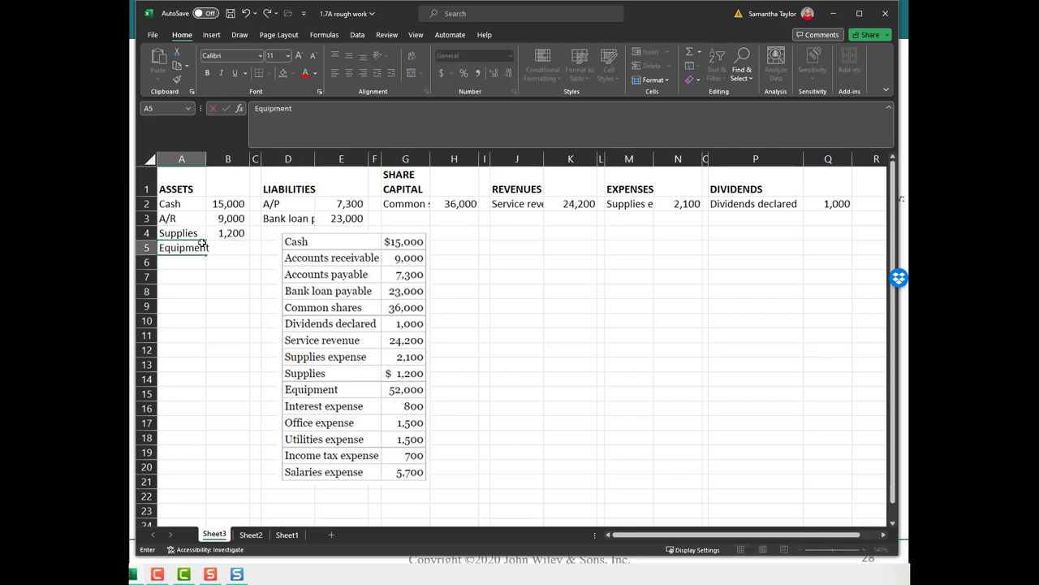
pyautogui.press('Tab')
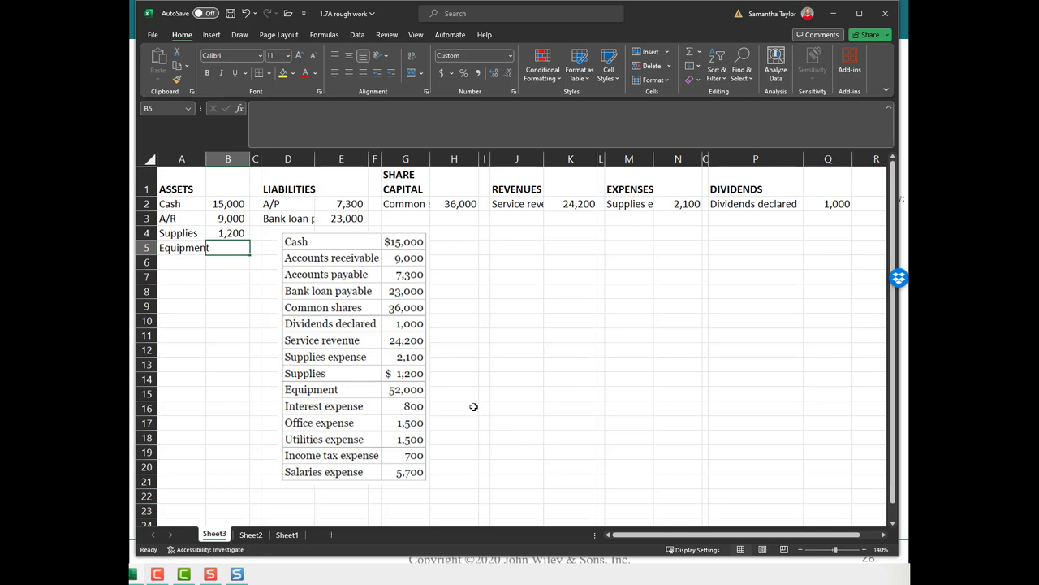
pyautogui.write('52,000')
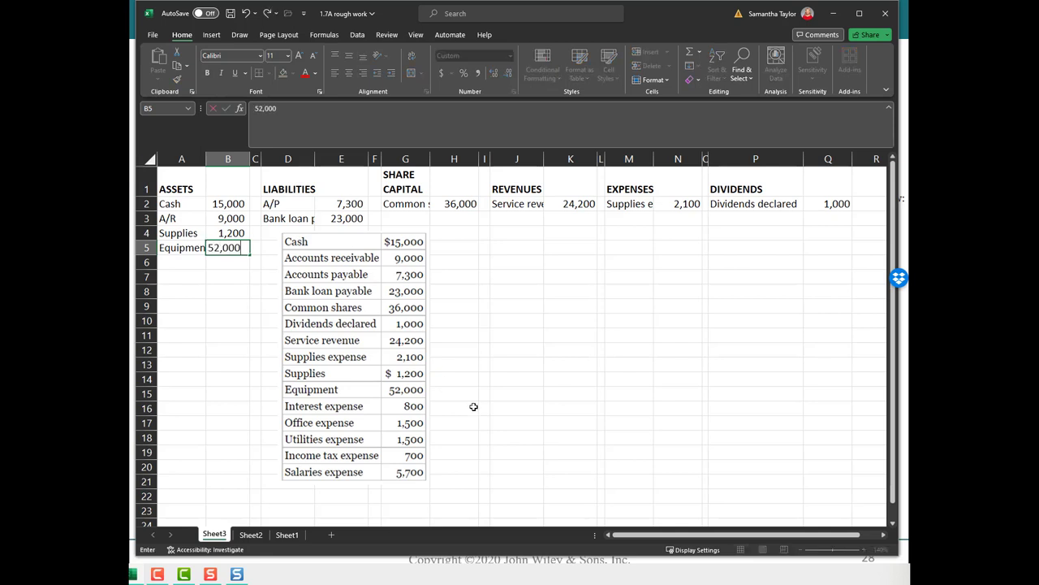
pyautogui.press('Return')
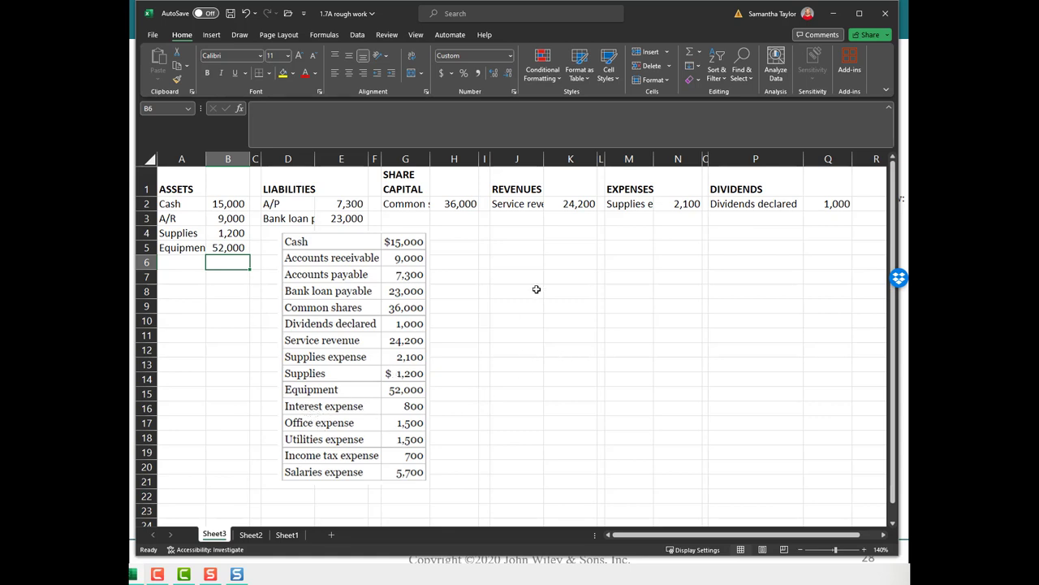
# - Add "Interest expense" in M3 with 800 in N3, and auto-fit column M to its labels
pyautogui.click(646, 219)
pyautogui.write('In')
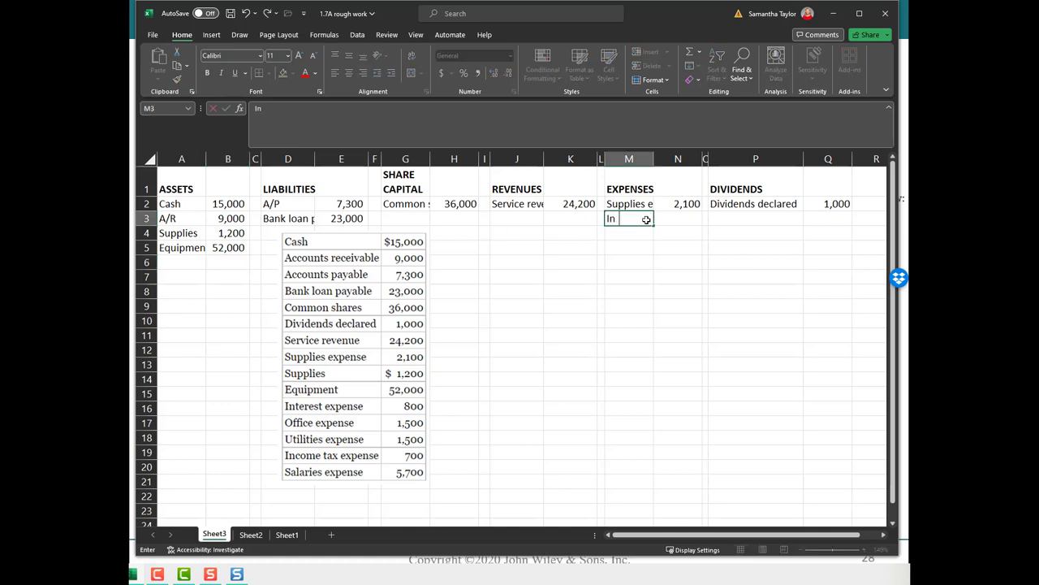
pyautogui.write('terest exeppense')
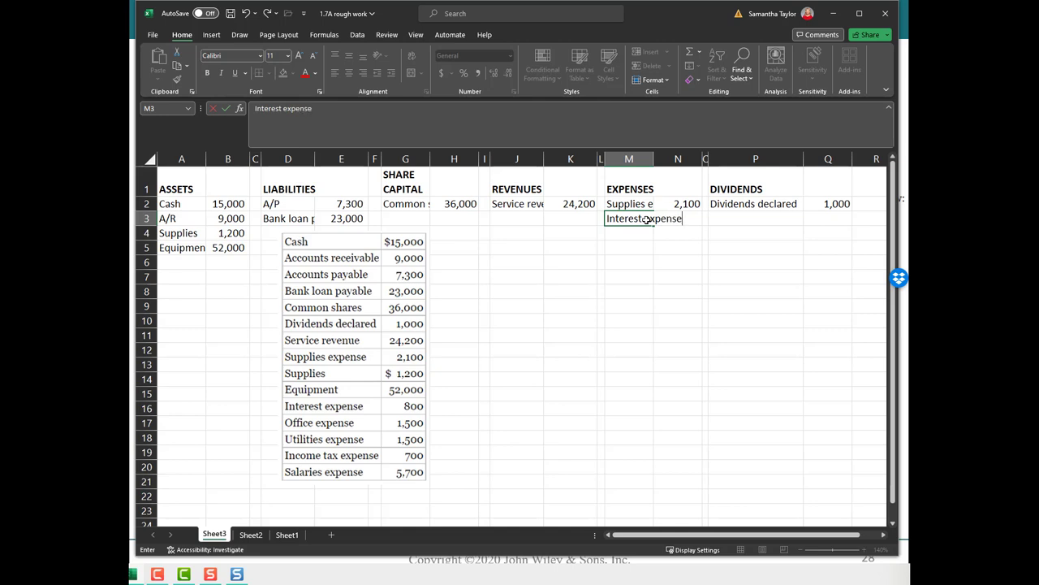
pyautogui.click(667, 349)
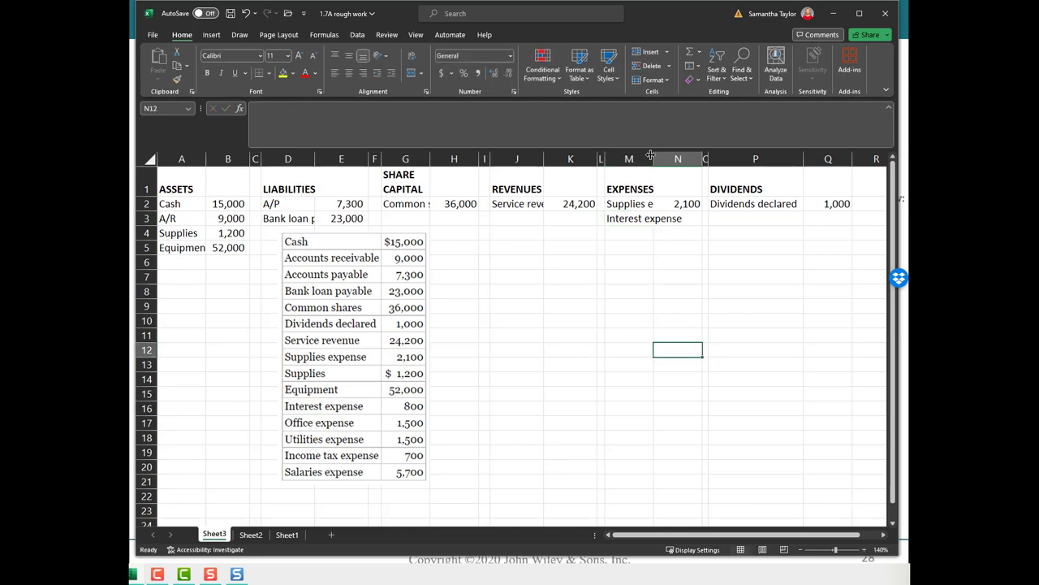
pyautogui.doubleClick(653, 157)
pyautogui.click(699, 216)
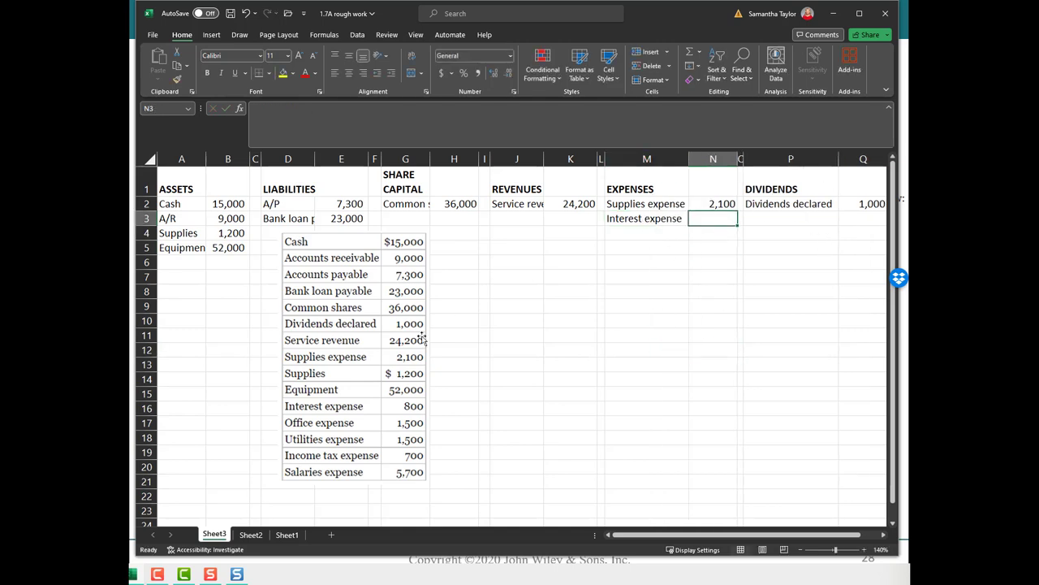
pyautogui.write('800')
pyautogui.press('Return')
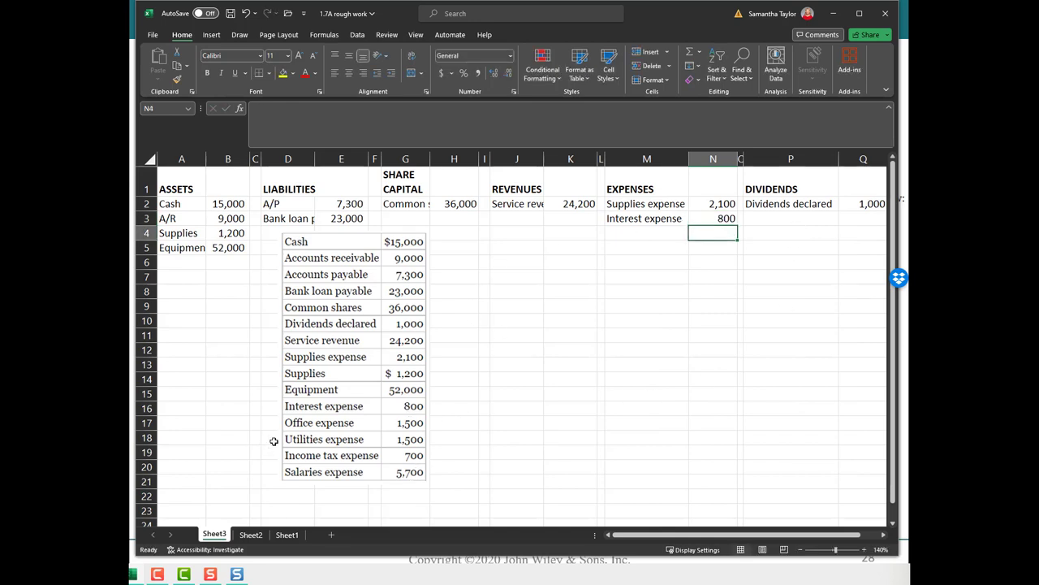
# - Add "Office expense" under EXPENSES in M4 with an amount of 1500 in N4
pyautogui.click(648, 235)
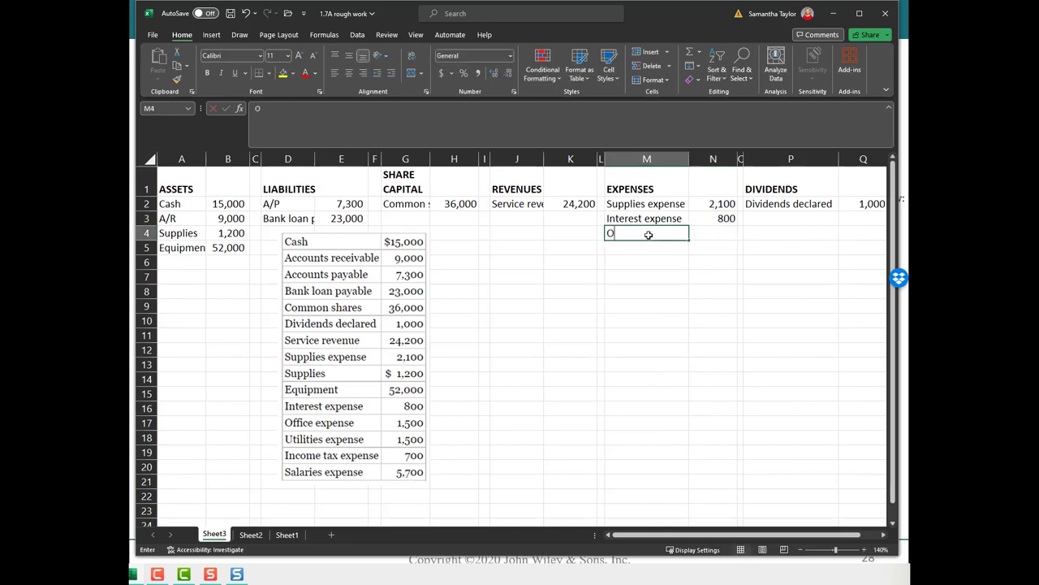
pyautogui.write('Office expense')
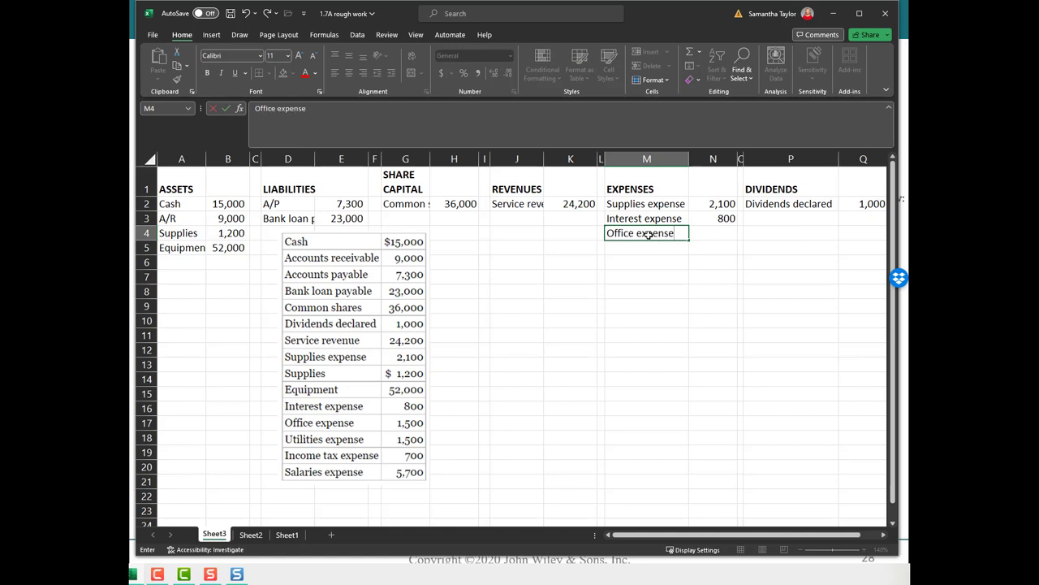
pyautogui.press('Tab')
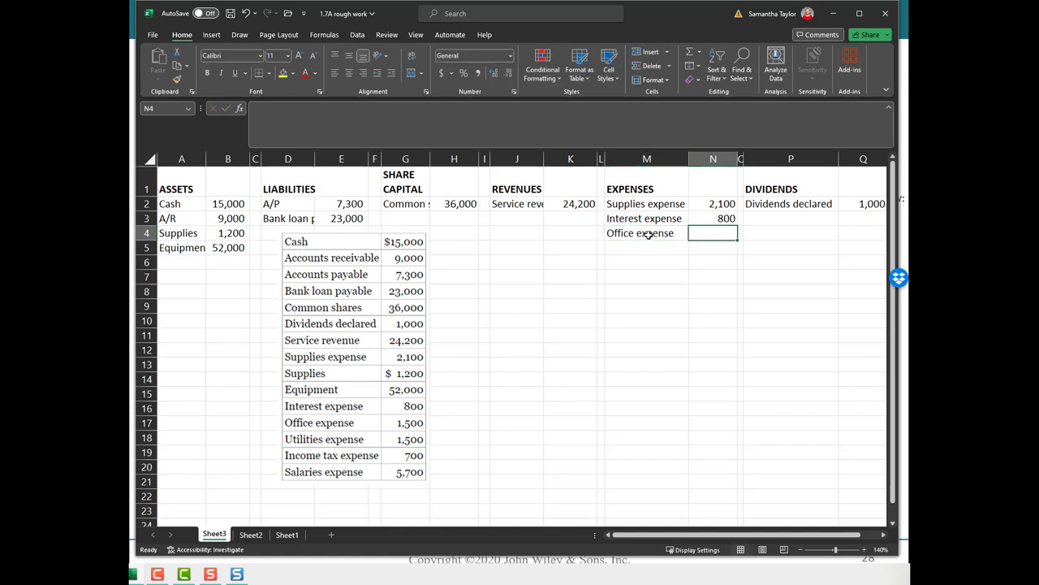
pyautogui.write('1500')
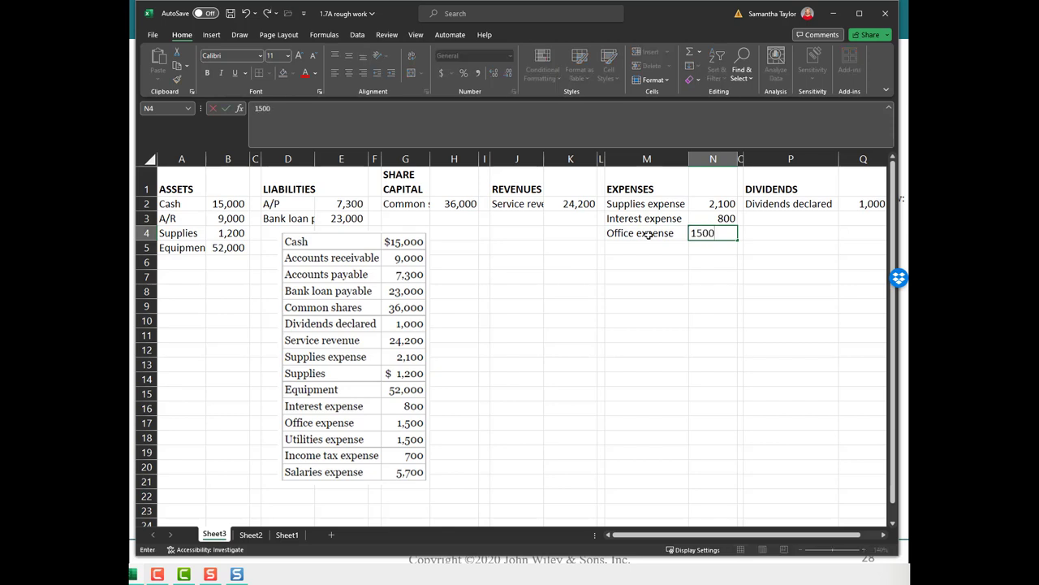
pyautogui.press('Return')
# - Add "Utilities expense" under EXPENSES in M5 with an amount of 1500 in N5
pyautogui.press('Left')
pyautogui.write('I')
pyautogui.press('BackSpace')
pyautogui.write('Uti')
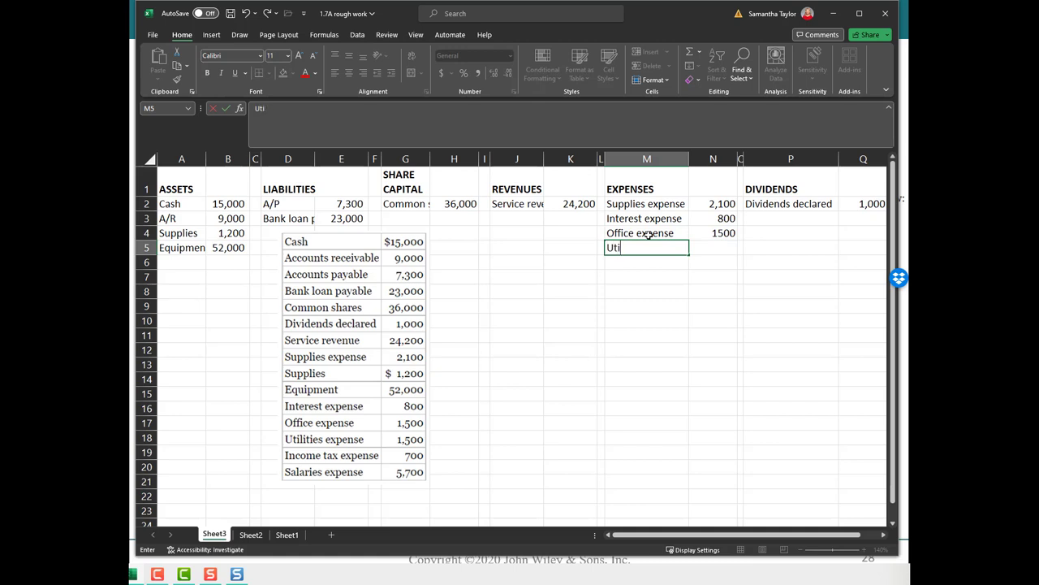
pyautogui.write('lities expense')
pyautogui.press('Tab')
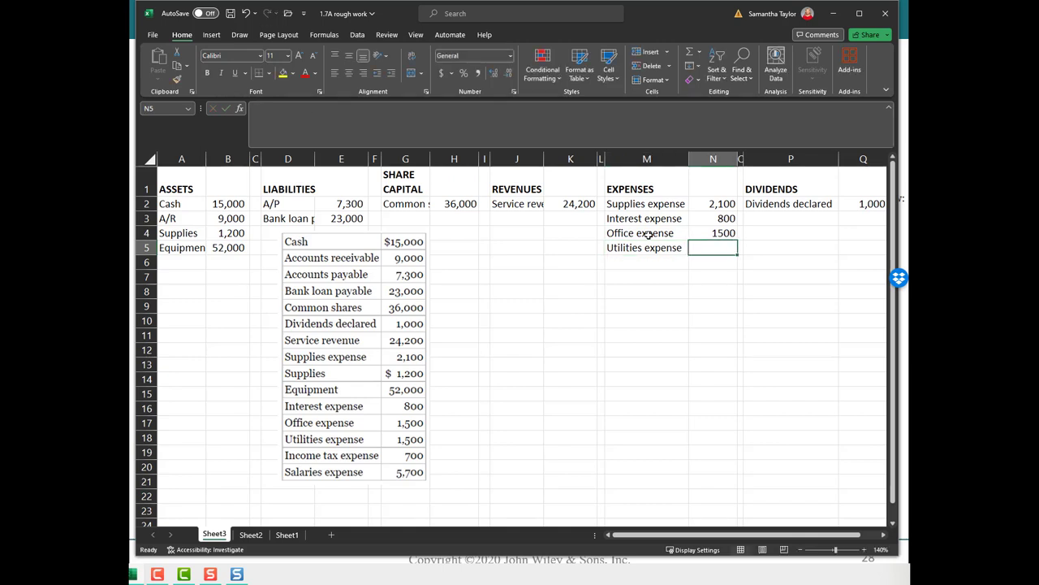
pyautogui.write('1500')
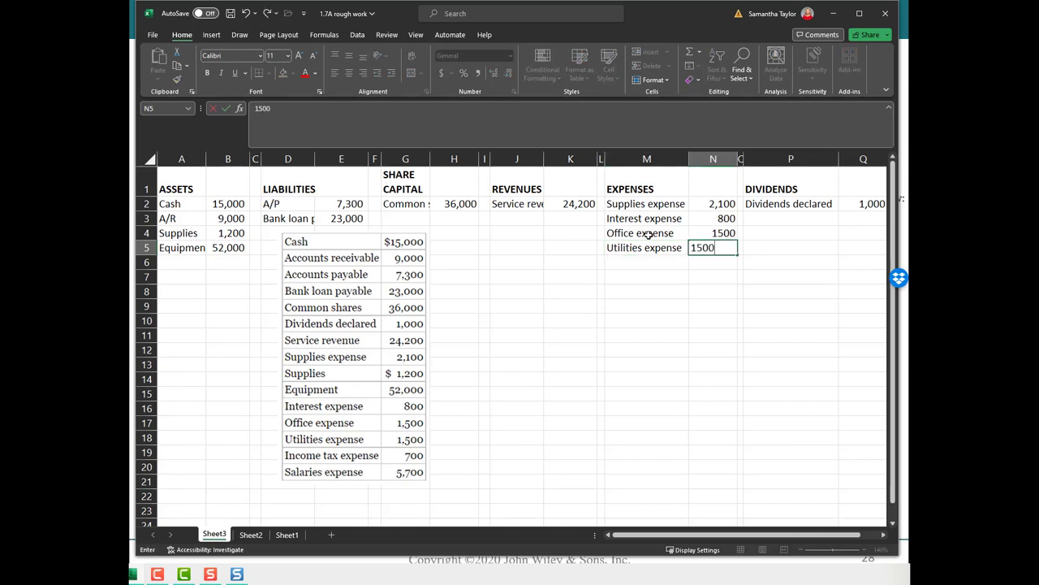
pyautogui.press('Return')
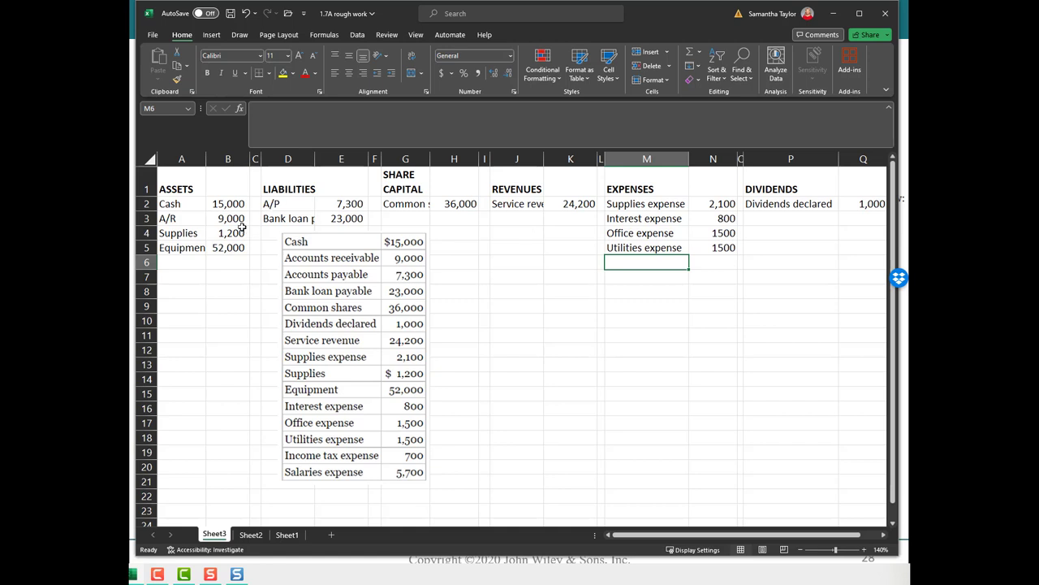
# - Copy the number format of the asset amounts in column B onto the expense amounts in N2:N7 with Format Painter
pyautogui.moveTo(239, 224); pyautogui.dragTo(233, 235)
pyautogui.click(177, 79)
pyautogui.moveTo(729, 203)
pyautogui.mouseDown()
pyautogui.moveTo(726, 304)
pyautogui.moveTo(703, 290)
pyautogui.moveTo(706, 277)
pyautogui.mouseUp()
pyautogui.click(619, 246)
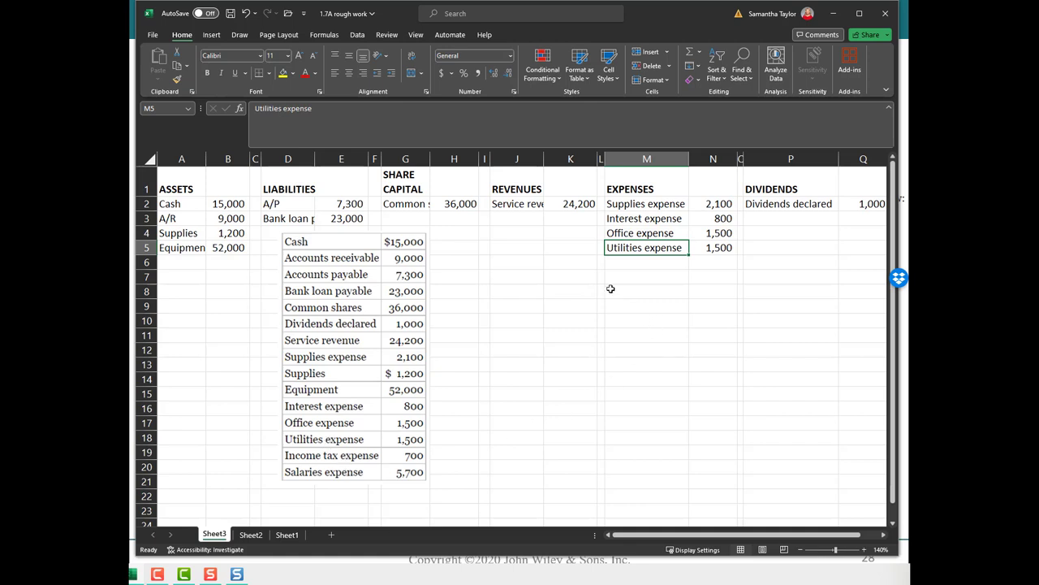
# - Add "Income tax expense" under EXPENSES in M6 with an amount of 700 in N6
pyautogui.click(622, 265)
pyautogui.write('Inc')
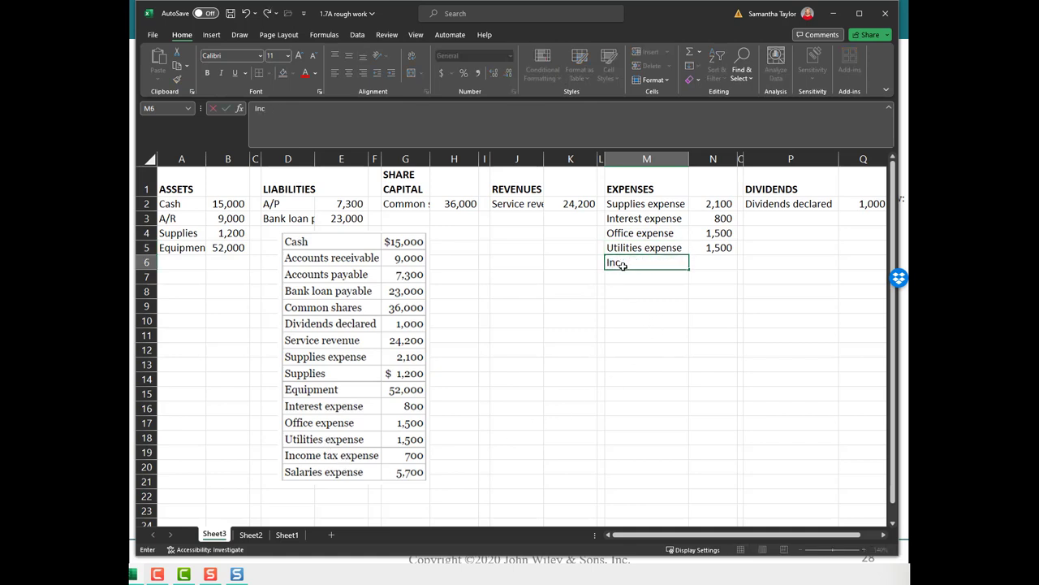
pyautogui.write('ome tax expense')
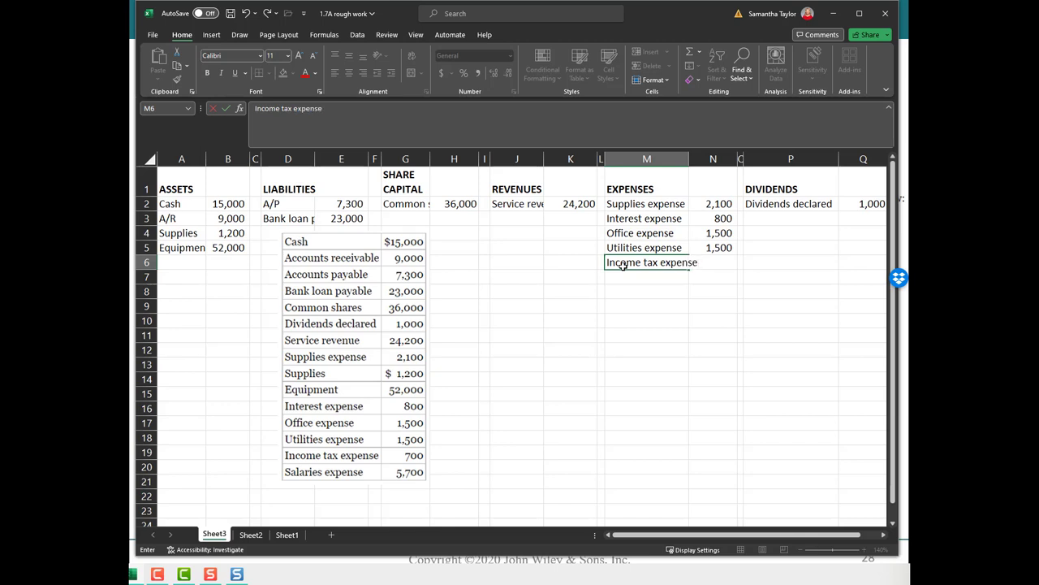
pyautogui.press('Tab')
pyautogui.write('700')
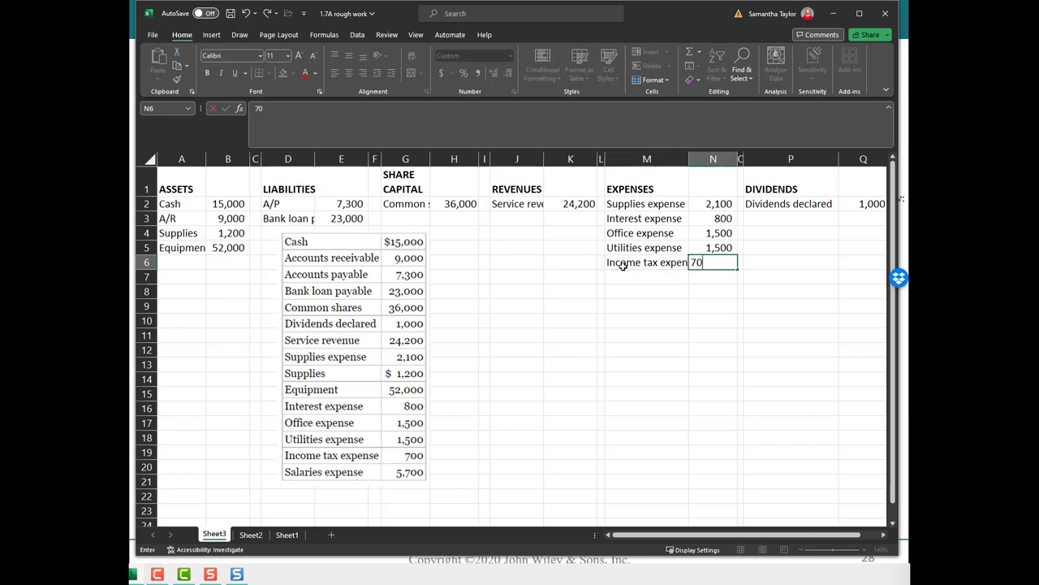
pyautogui.press('Return')
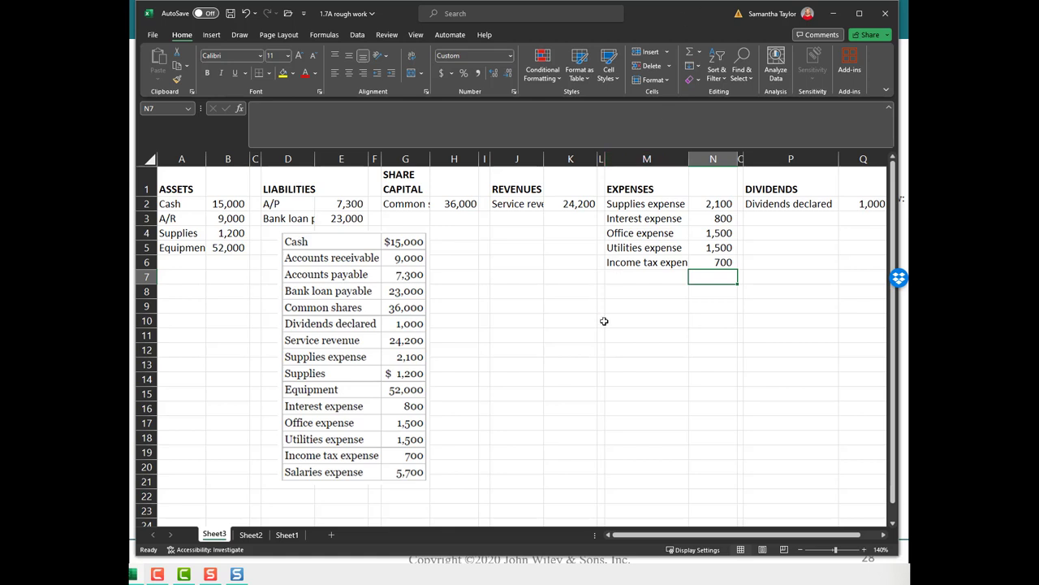
# - Add "Salaries expense" under EXPENSES in M7 with an amount of 5,700 in N7
pyautogui.click(654, 278)
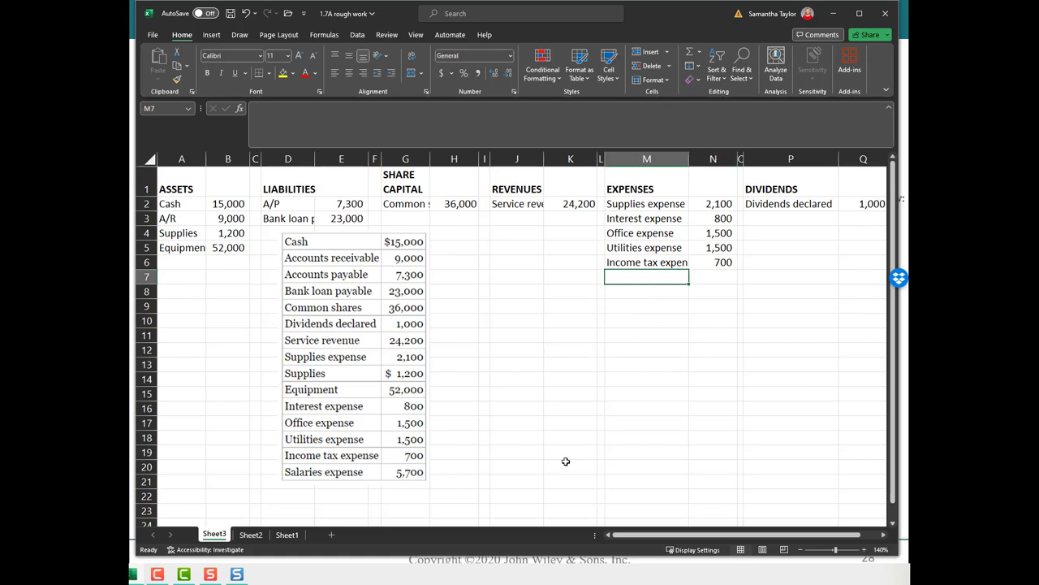
pyautogui.write('Salaries expense')
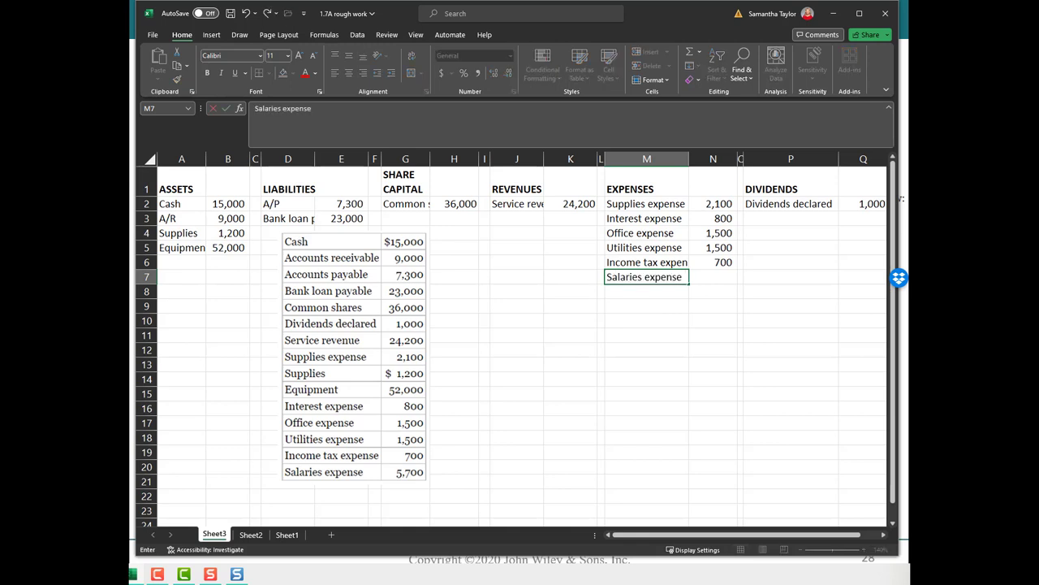
pyautogui.press('Tab')
pyautogui.write('57')
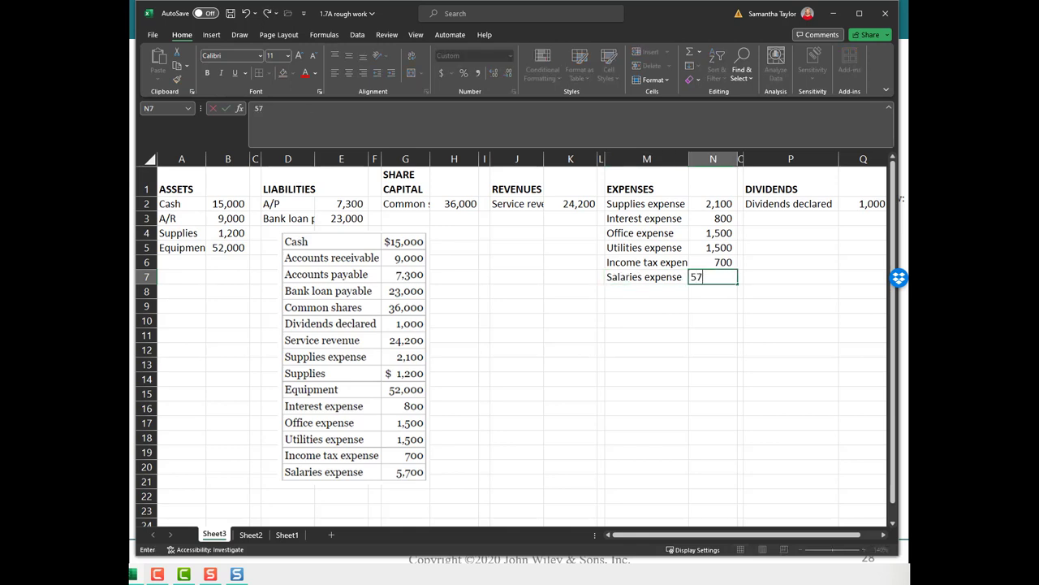
pyautogui.press('Return')
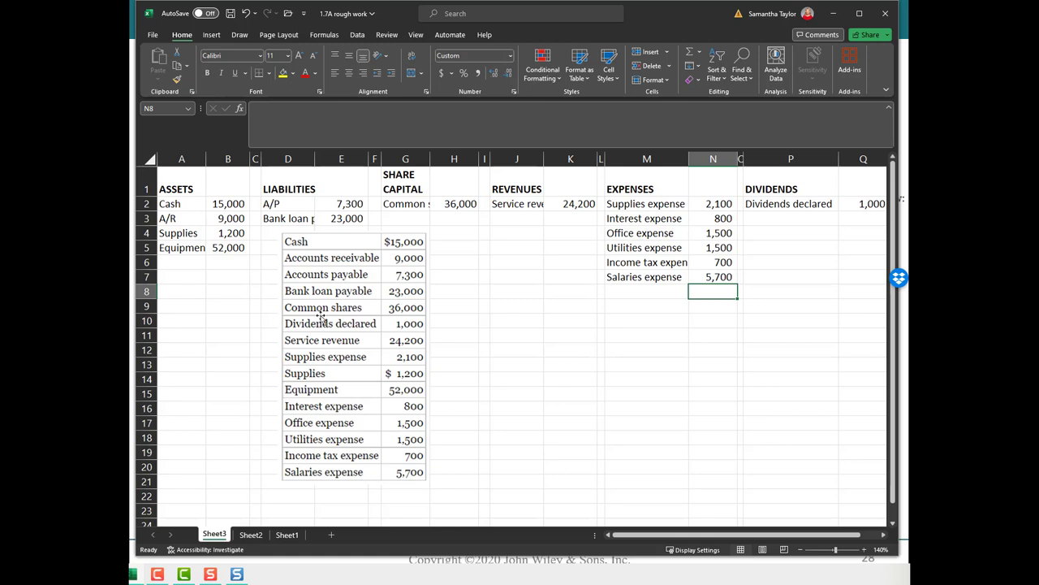
# - Move the account list picture out of the working area to the empty columns beyond DIVIDENDS, starting around column R
pyautogui.moveTo(346, 331); pyautogui.dragTo(815, 349)
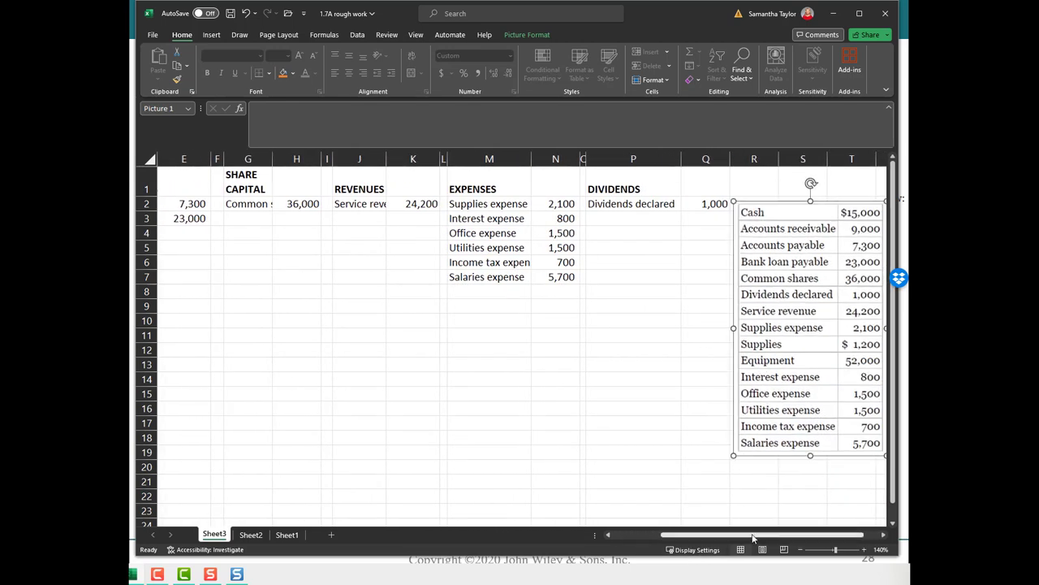
pyautogui.moveTo(751, 542); pyautogui.dragTo(663, 538)
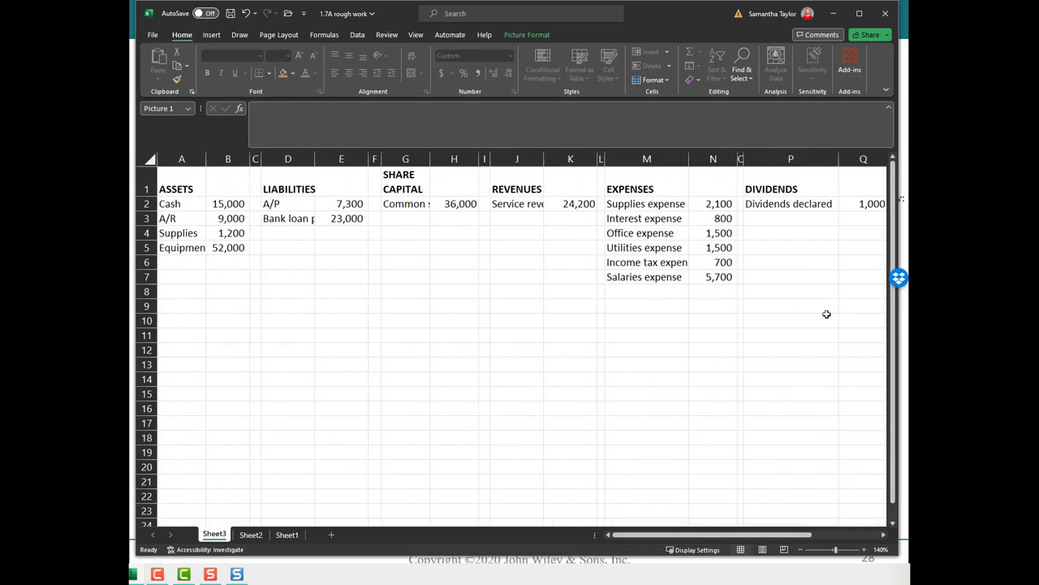
# - Widen column G slightly and enter the heading "Income Statement" in D8
pyautogui.click(204, 317)
pyautogui.moveTo(430, 159); pyautogui.dragTo(437, 161)
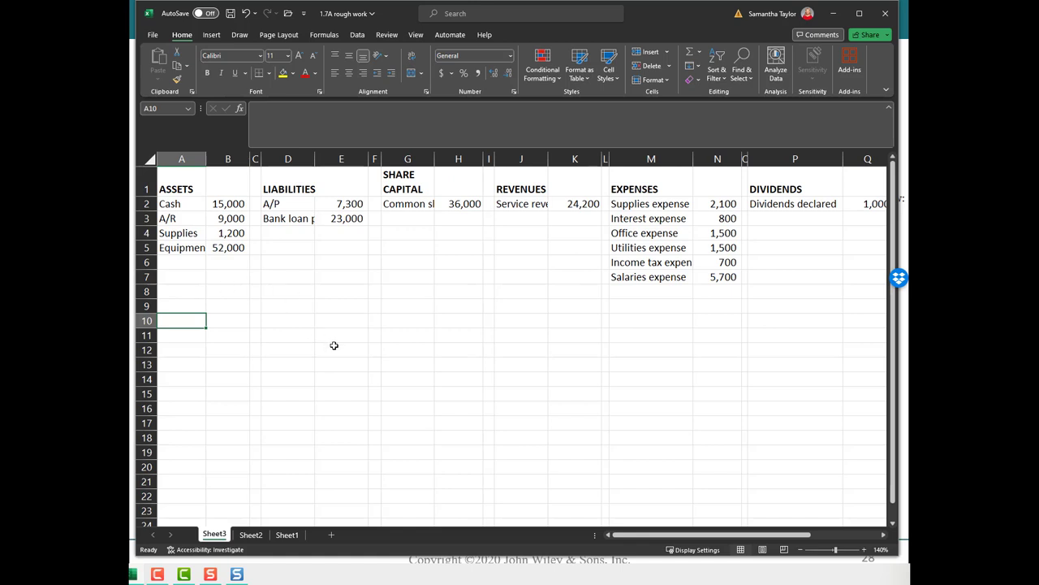
pyautogui.click(268, 294)
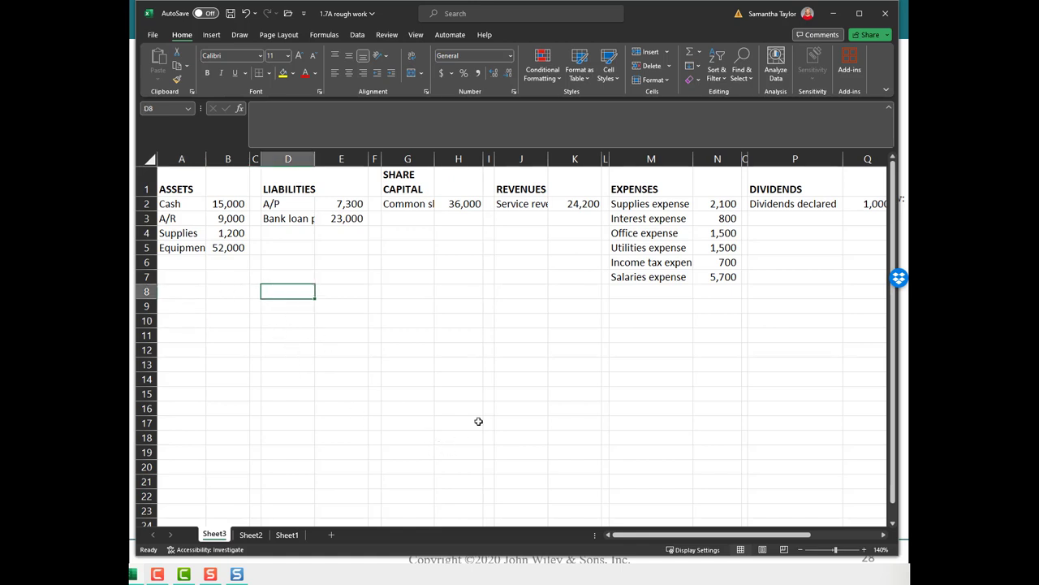
pyautogui.write('Income')
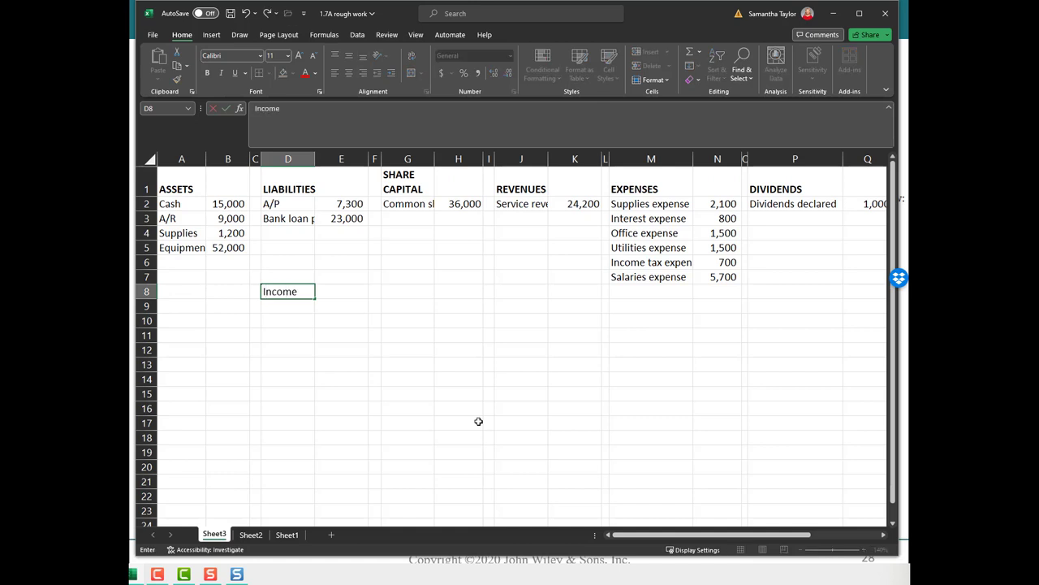
pyautogui.write(' Sta')
pyautogui.press('BackSpace')
pyautogui.write('tatement')
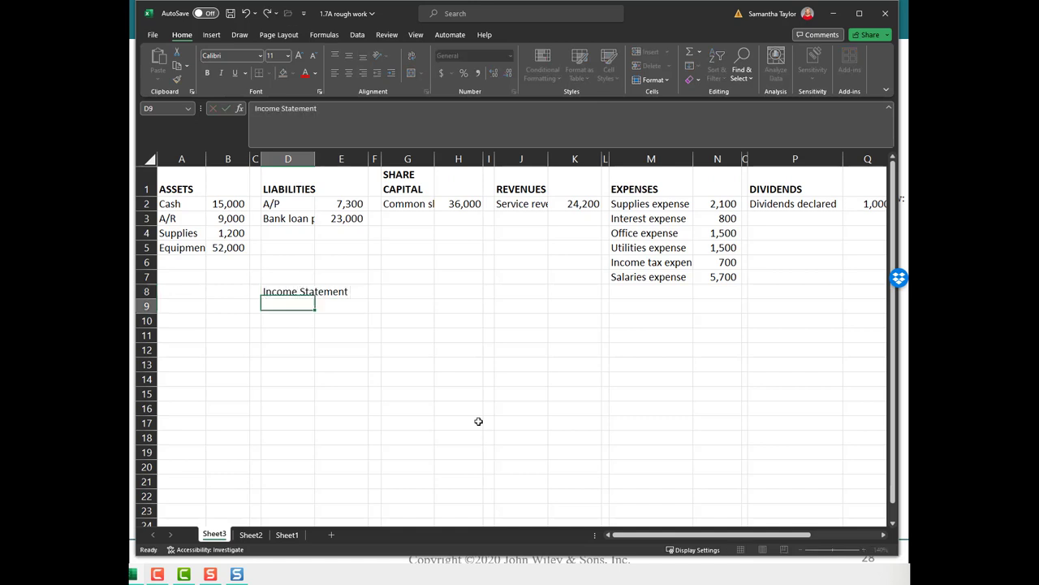
pyautogui.press('Return')
# - Enter the heading "Statement of Changes in Equity" in G8, on the same row as the income statement heading
pyautogui.press('Left')
pyautogui.press('Left')
pyautogui.press('Right')
pyautogui.press('Right')
pyautogui.press('Right')
pyautogui.press('Right')
pyautogui.press('Up')
pyautogui.press('Right')
pyautogui.press('Right')
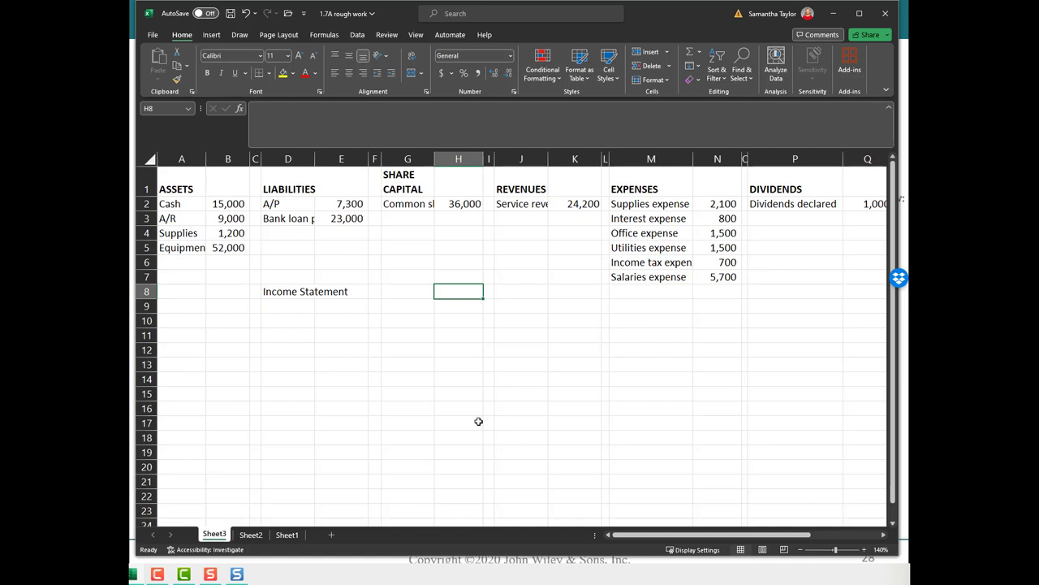
pyautogui.press('Left')
pyautogui.write('N')
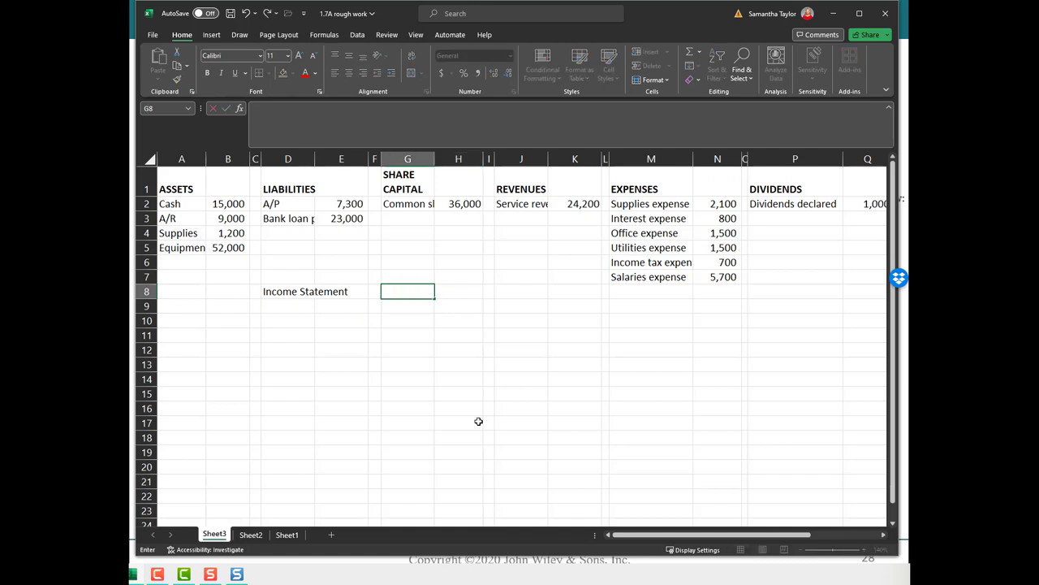
pyautogui.write('tatement of Changes in E')
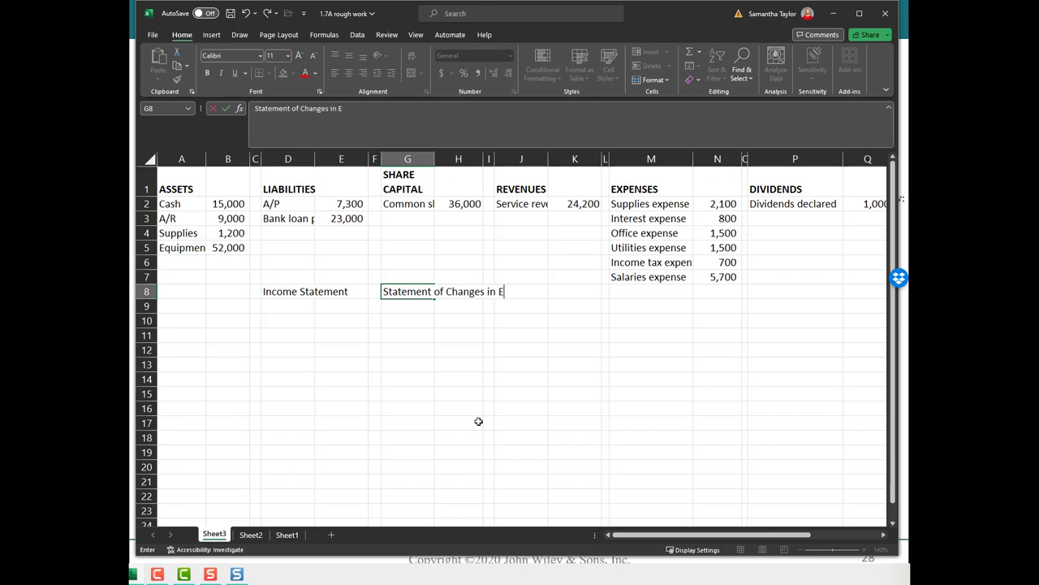
pyautogui.write('quity')
pyautogui.press('Return')
# - Enter the heading "Balance Sheet" in M8, on the same row as the other statement headings
pyautogui.press('Up')
pyautogui.press('Right')
pyautogui.press('Right')
pyautogui.press('Right')
pyautogui.press('Right')
pyautogui.press('Right')
pyautogui.press('Right')
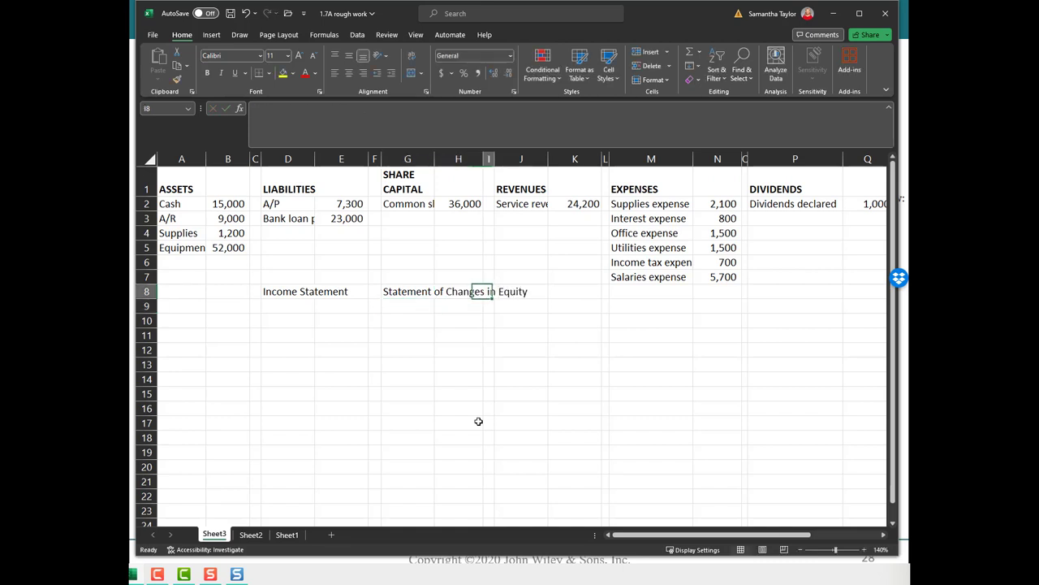
pyautogui.write('Balance Shee')
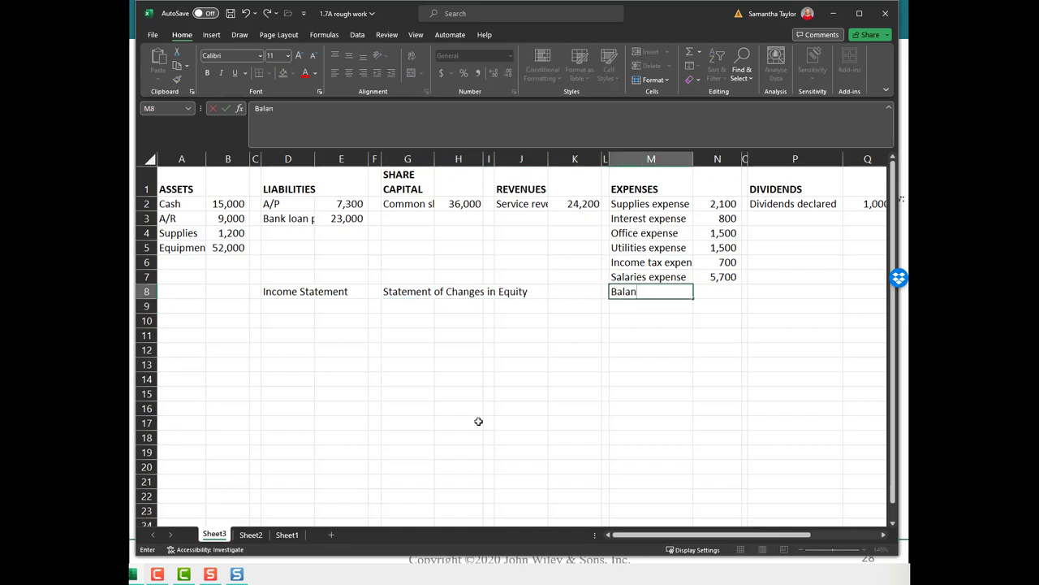
pyautogui.press('Right')
pyautogui.press('Right')
pyautogui.press('Right')
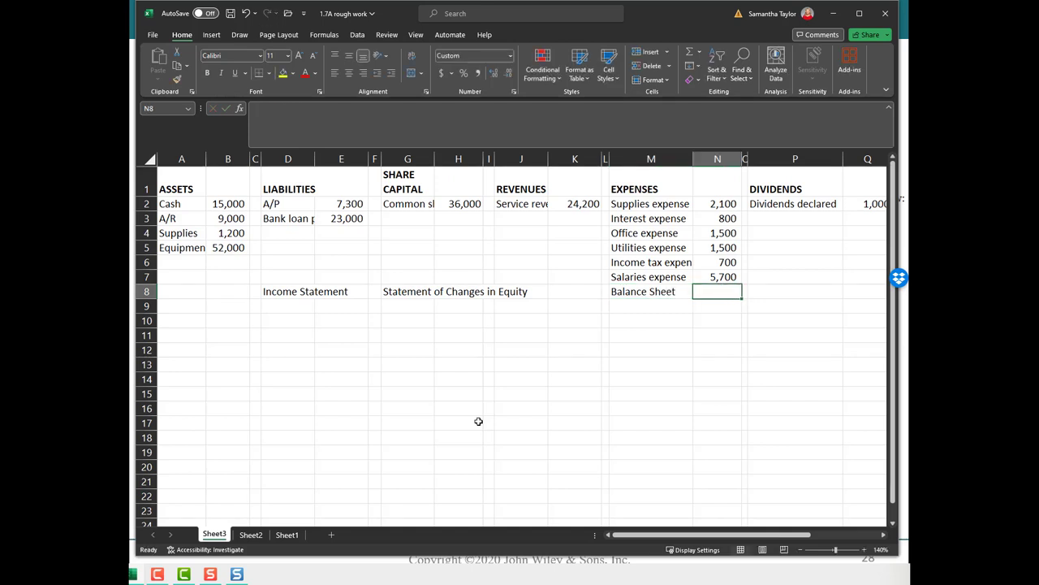
# - Insert a blank row above the three statement headings in row 8
pyautogui.click(147, 291)
pyautogui.rightClick(147, 291)
pyautogui.click(186, 400)
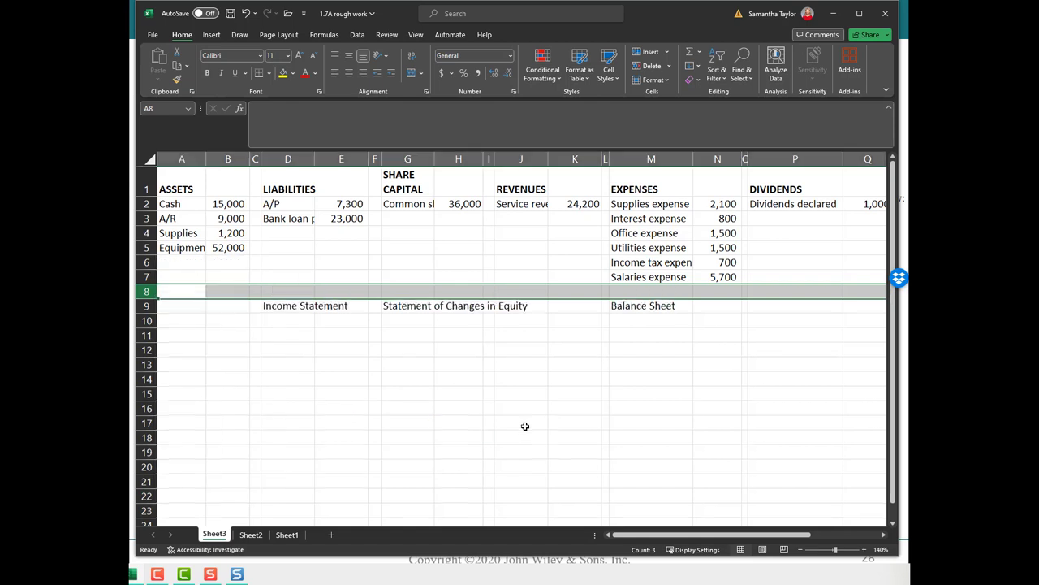
pyautogui.click(525, 425)
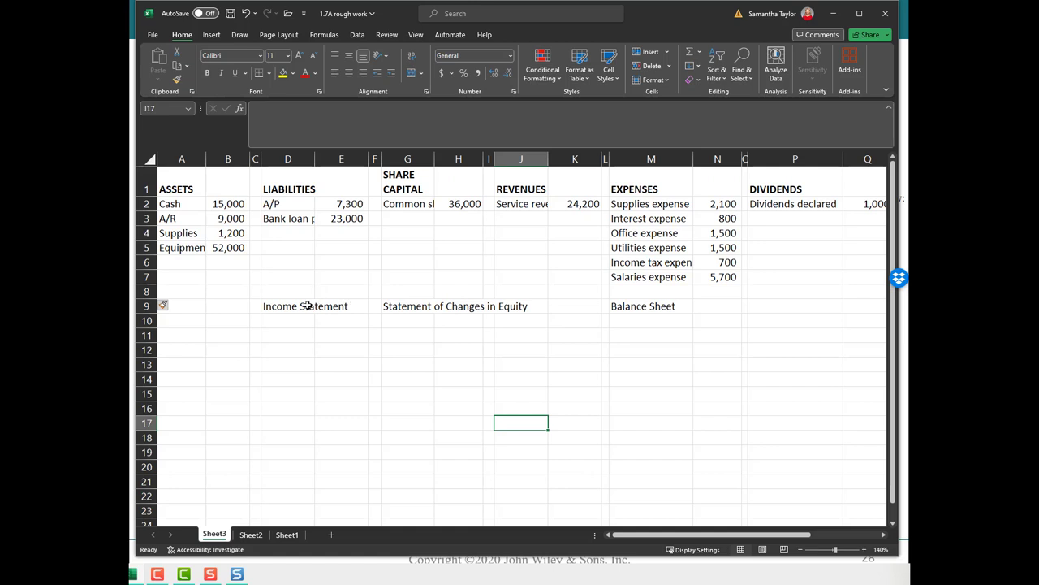
# - Make the three statement headings in row 9 bold
pyautogui.click(146, 305)
pyautogui.click(207, 72)
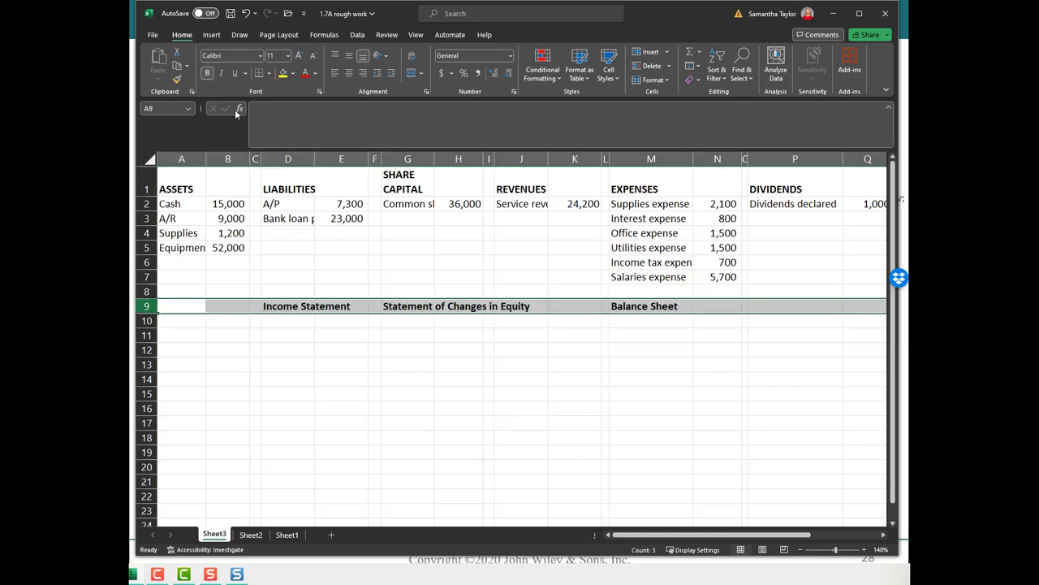
pyautogui.click(515, 451)
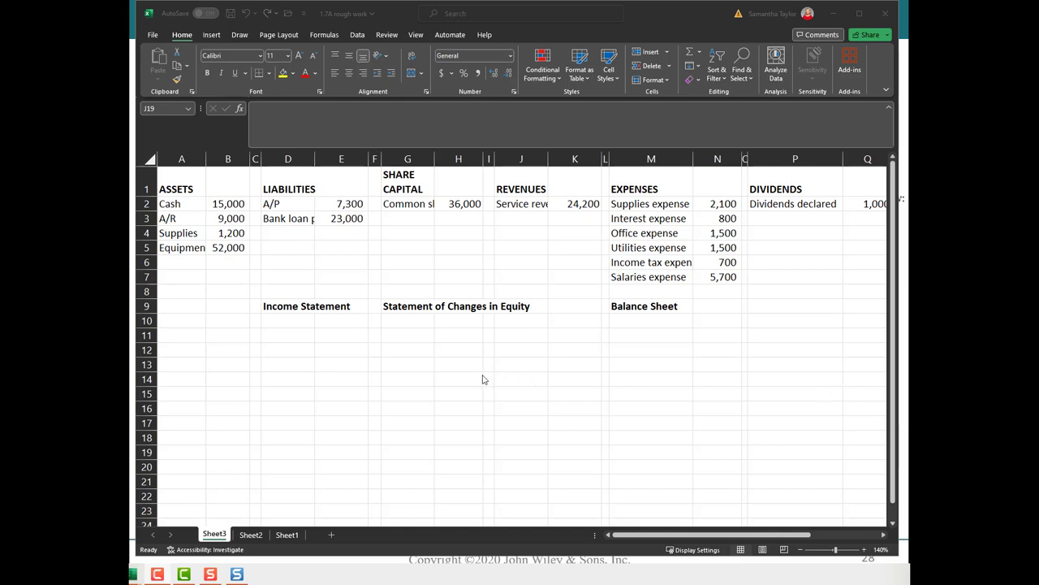
# - Copy the service revenues label and amount from J2:K2 to D10:E10 under Income Statement, and autofit column D
pyautogui.click(274, 320)
pyautogui.click(216, 320)
pyautogui.moveTo(506, 206); pyautogui.dragTo(558, 204)
pyautogui.hotkey('ctrl', 'c')
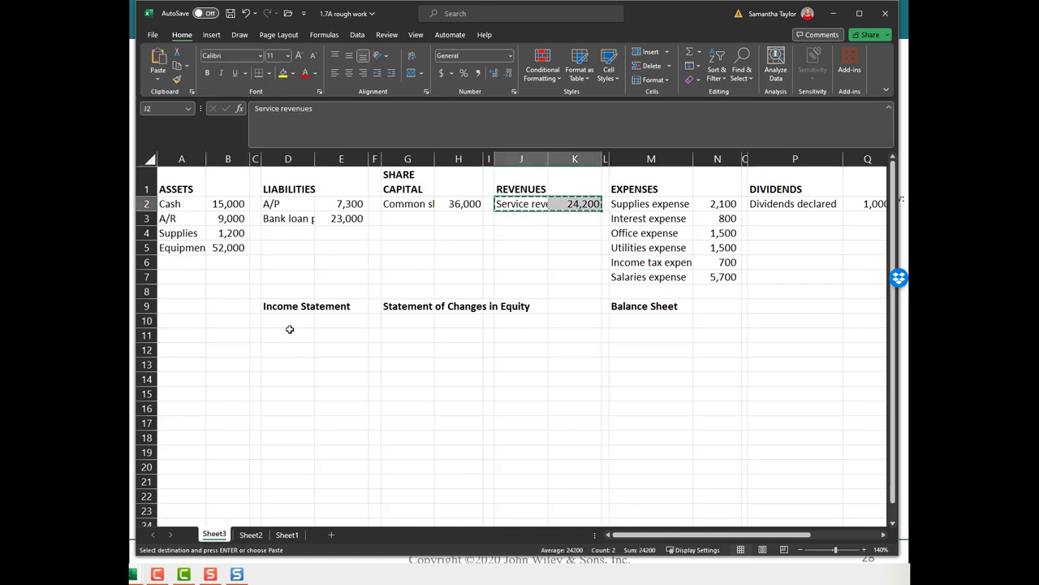
pyautogui.click(290, 324)
pyautogui.hotkey('ctrl', 'v')
pyautogui.click(354, 373)
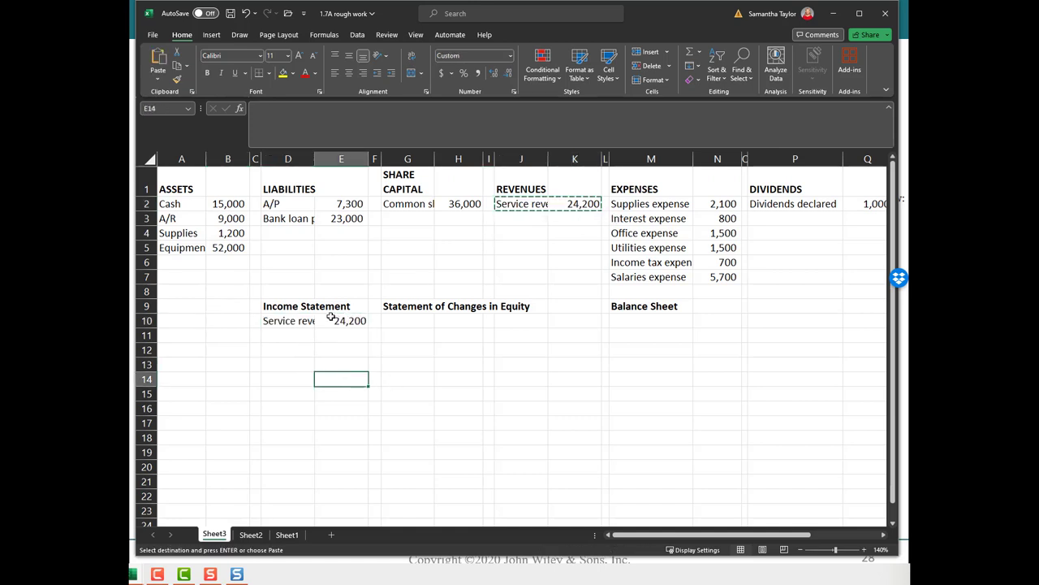
pyautogui.doubleClick(315, 158)
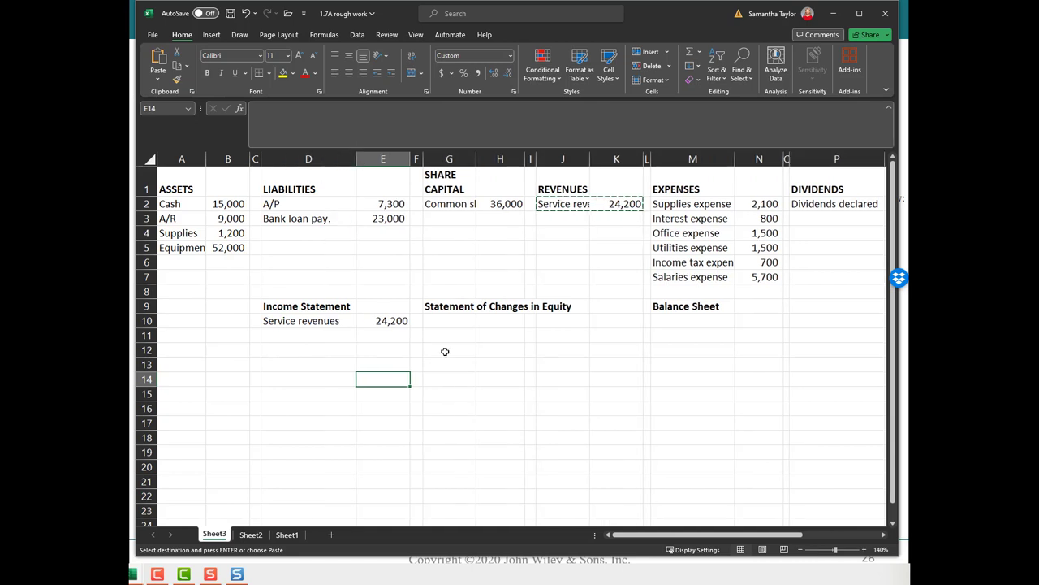
# - Copy all the expense names and amounts from M2:N7 into the income statement, starting at D12
pyautogui.press('Down')
pyautogui.press('Right')
pyautogui.press('Right')
pyautogui.press('Right')
pyautogui.press('Right')
pyautogui.press('Right')
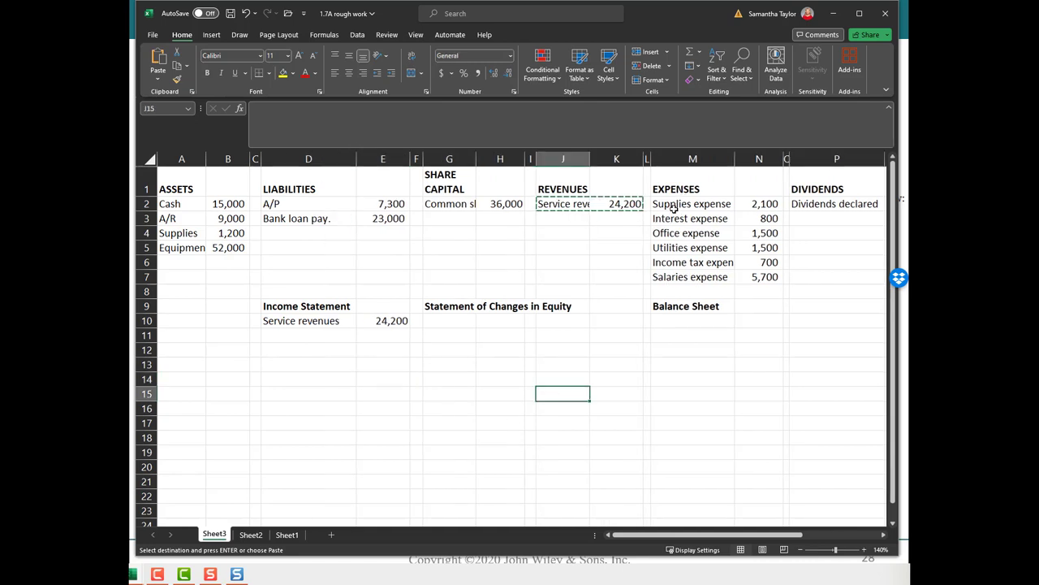
pyautogui.moveTo(668, 204); pyautogui.dragTo(756, 277)
pyautogui.hotkey('ctrl', 'c')
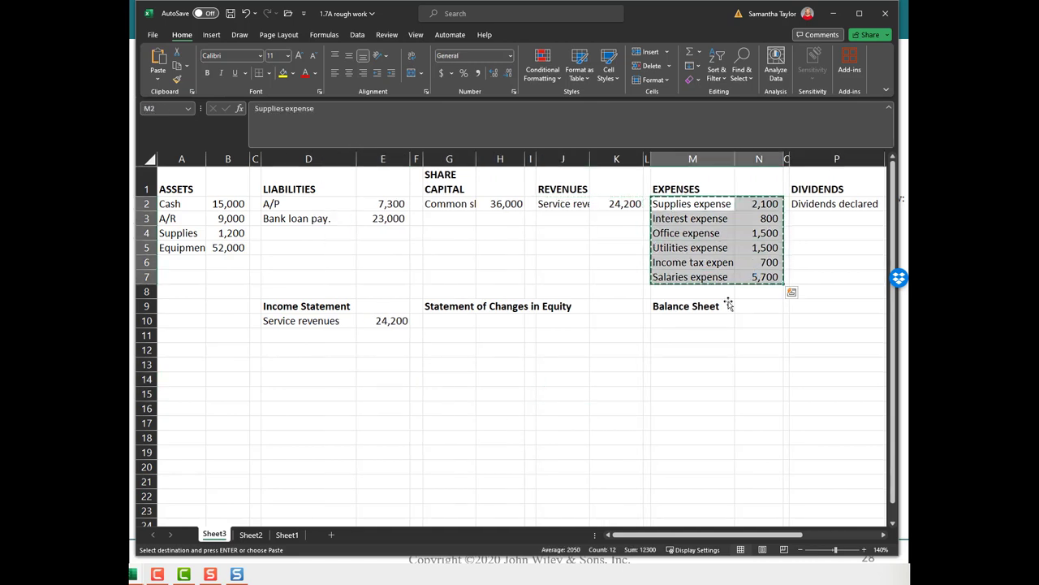
pyautogui.click(286, 348)
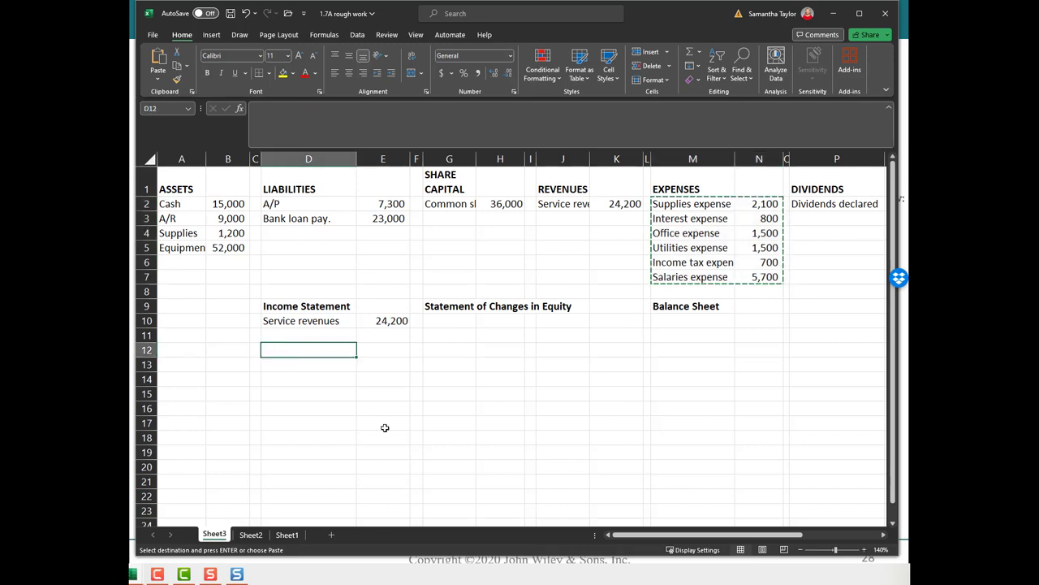
pyautogui.hotkey('ctrl', 'v')
pyautogui.click(470, 397)
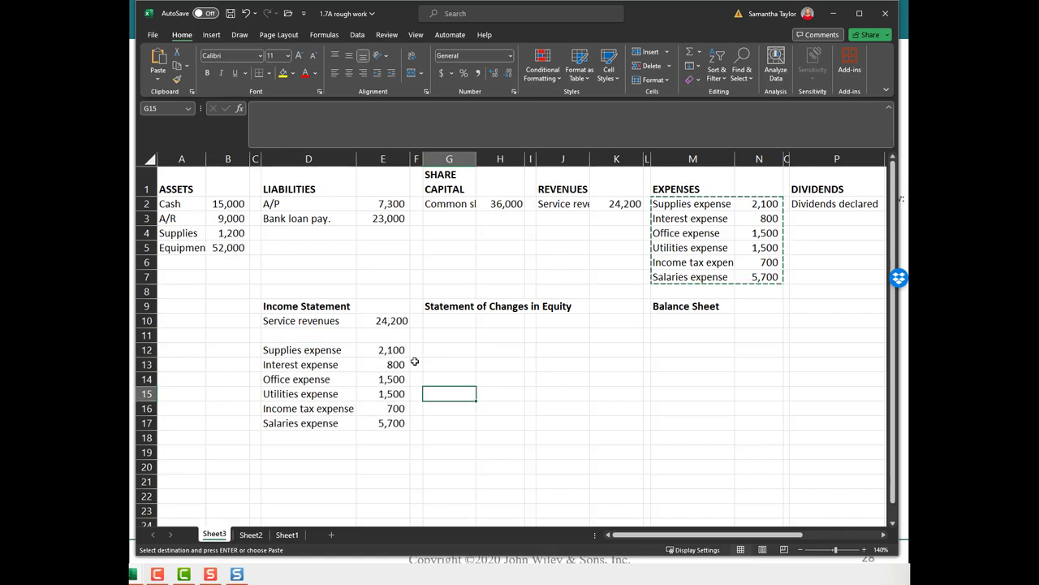
# - Widen column F and relocate the service revenues amount of 24,200 from E10 to F10
pyautogui.moveTo(422, 158); pyautogui.dragTo(456, 158)
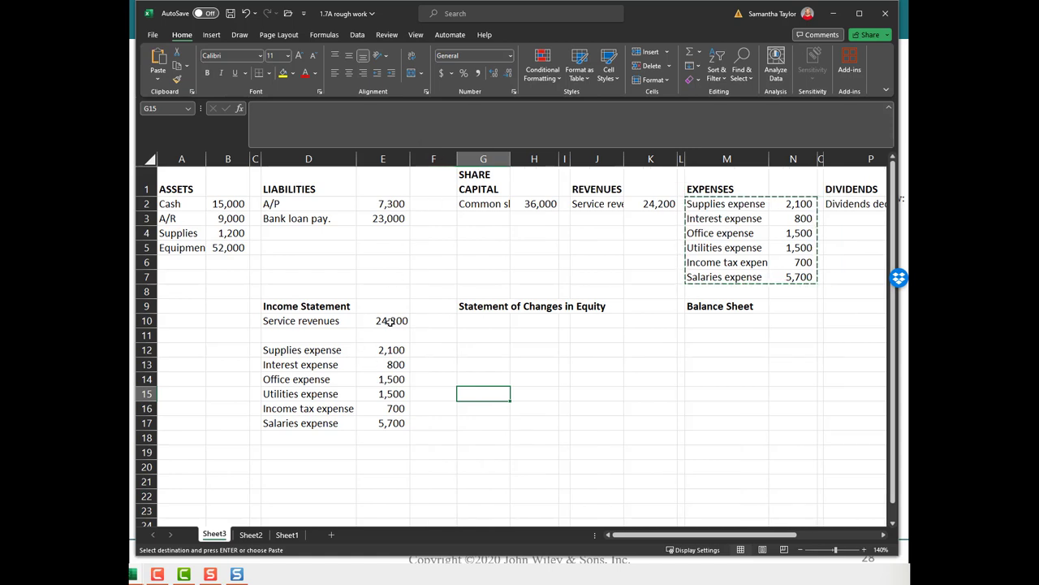
pyautogui.click(383, 321)
pyautogui.hotkey('ctrl', 'c')
pyautogui.click(417, 321)
pyautogui.hotkey('ctrl', 'v')
pyautogui.press('Left')
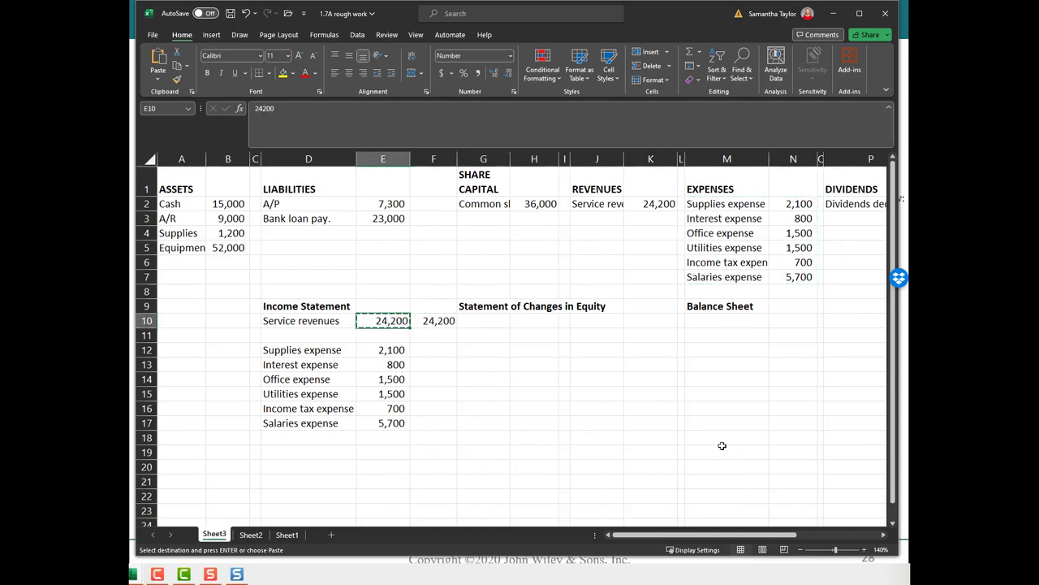
pyautogui.press('Delete')
pyautogui.press('Down')
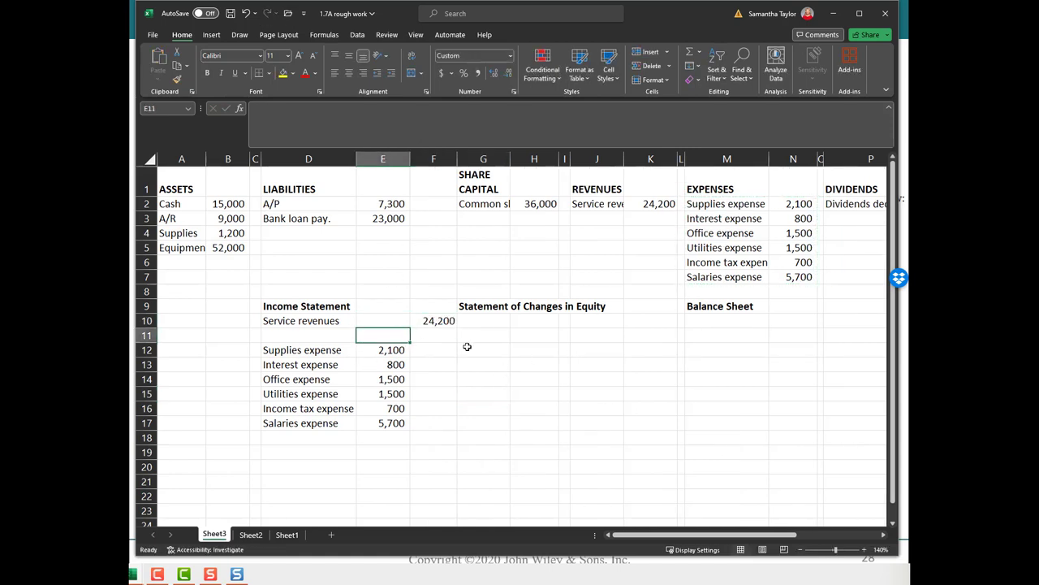
pyautogui.click(334, 324)
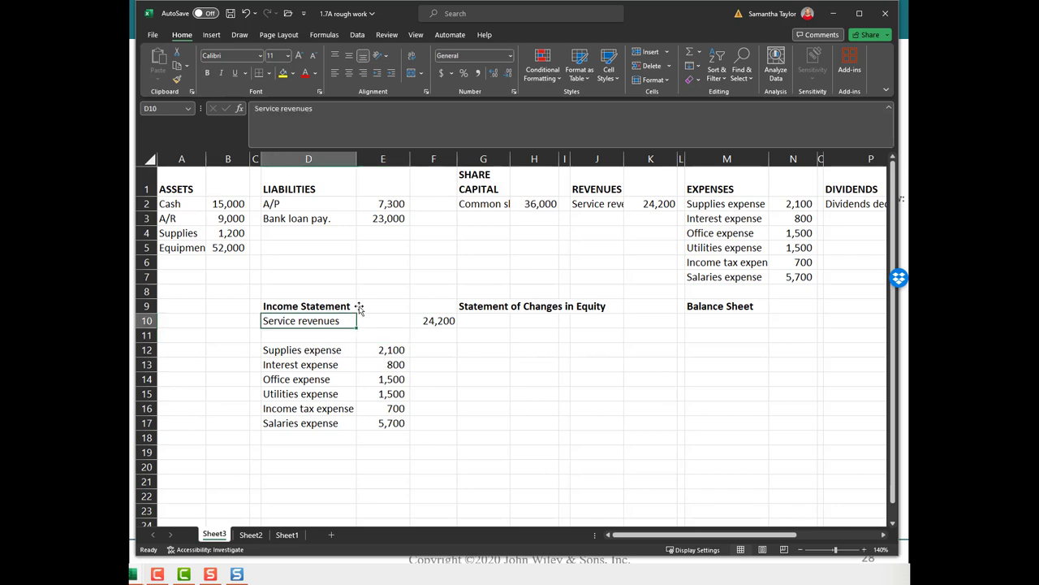
pyautogui.moveTo(282, 108); pyautogui.dragTo(314, 108)
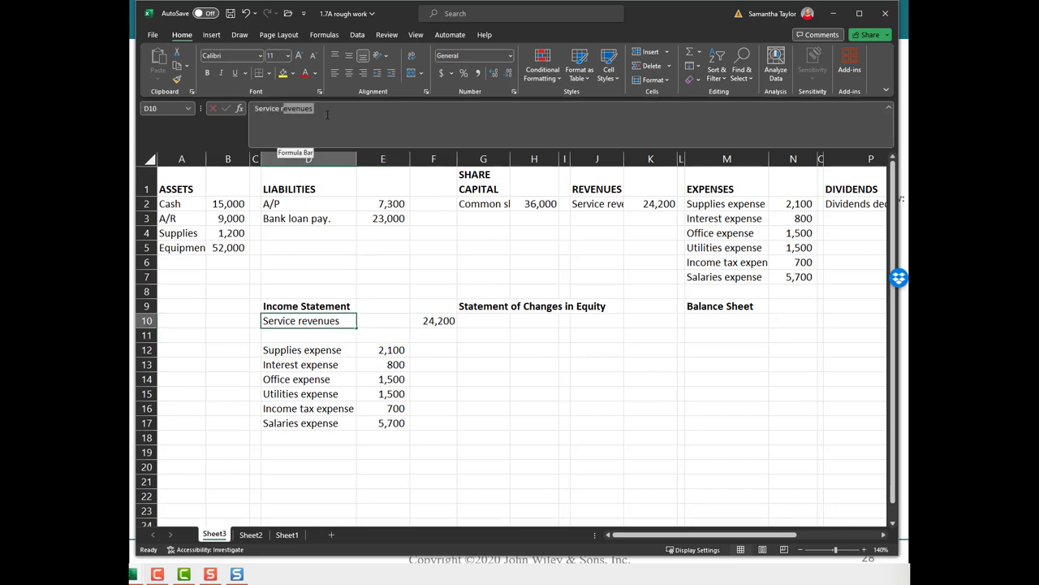
pyautogui.click(555, 426)
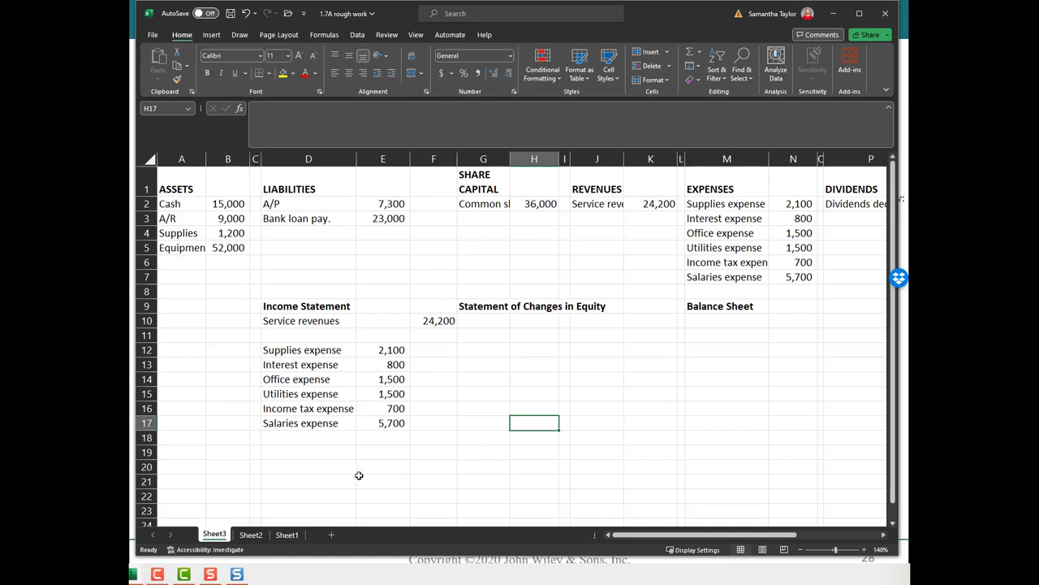
# - Add a bottom border to the salaries expense amount in E17, closing the expense column
pyautogui.click(448, 320)
pyautogui.moveTo(392, 350); pyautogui.dragTo(394, 431)
pyautogui.click(394, 426)
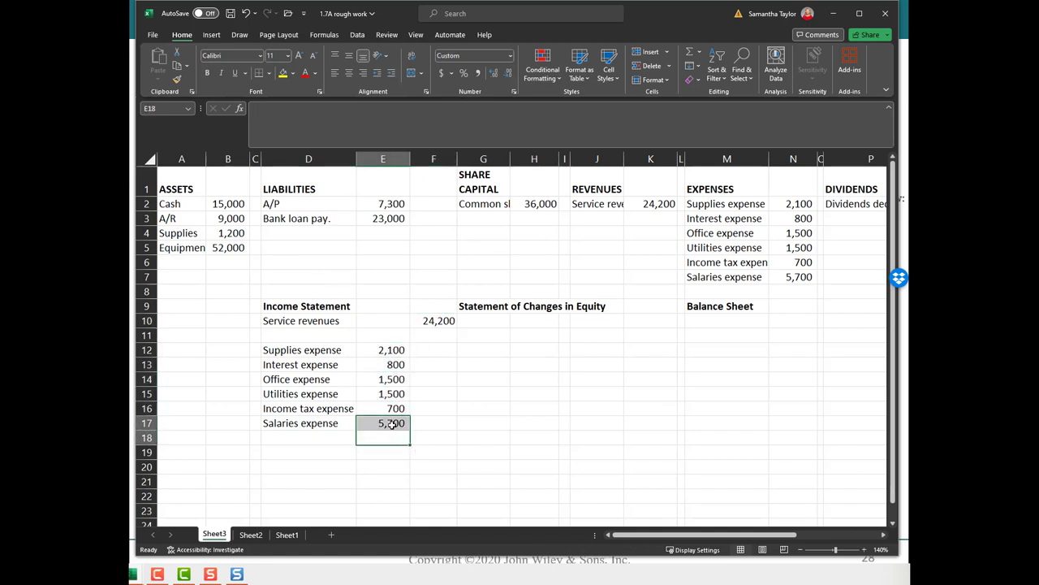
pyautogui.click(446, 422)
# - Total the expense amounts E12:E17 in F17 with AutoSum
pyautogui.click(324, 35)
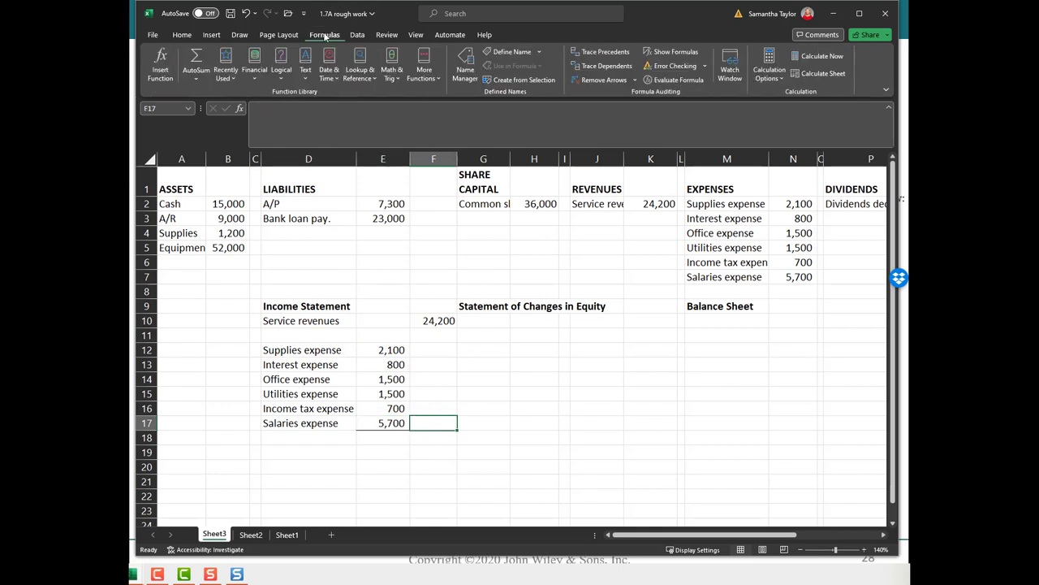
pyautogui.click(196, 61)
pyautogui.moveTo(389, 349); pyautogui.dragTo(396, 421)
pyautogui.press('Return')
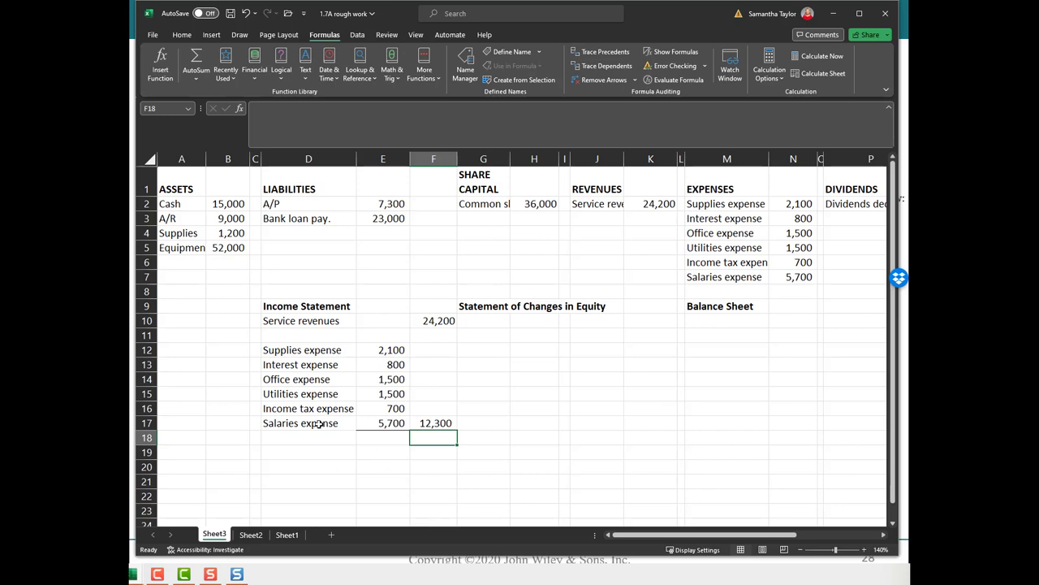
# - Review the income statement's service revenues, individual expense amounts and the expense total formula in F17
pyautogui.click(424, 423)
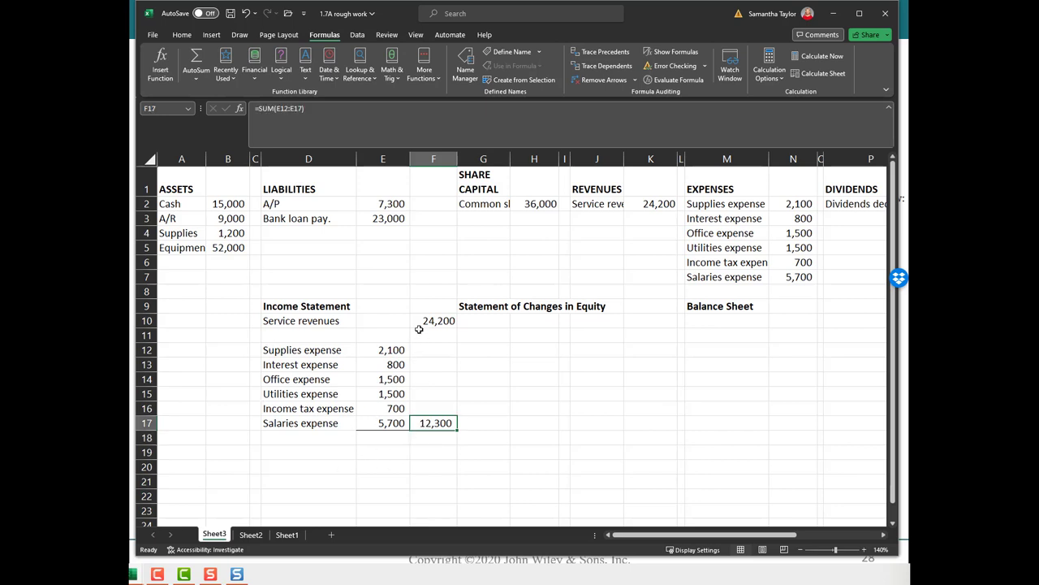
pyautogui.click(333, 321)
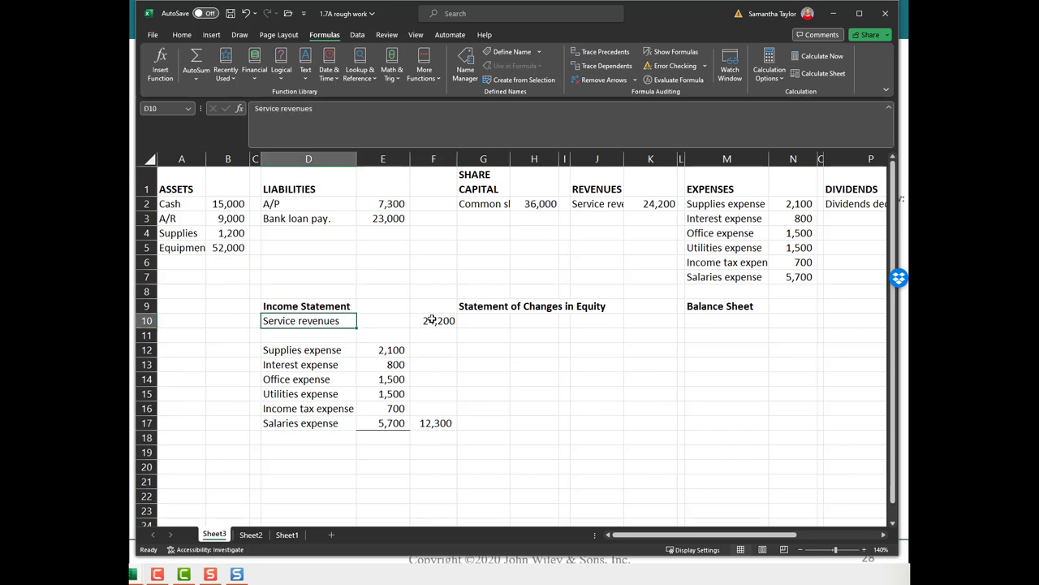
pyautogui.click(432, 320)
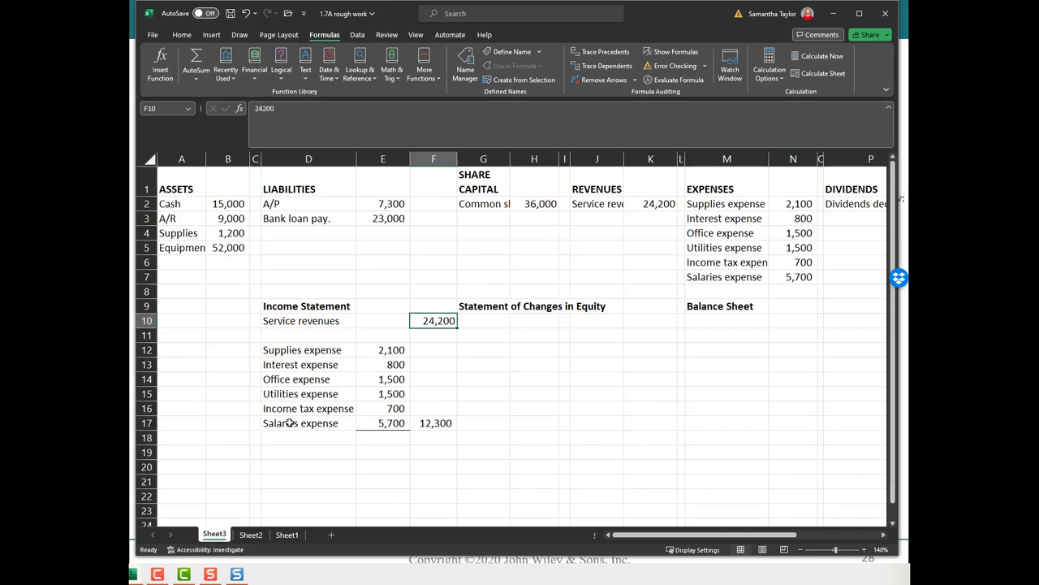
pyautogui.click(290, 422)
pyautogui.moveTo(382, 350); pyautogui.dragTo(385, 423)
pyautogui.click(434, 423)
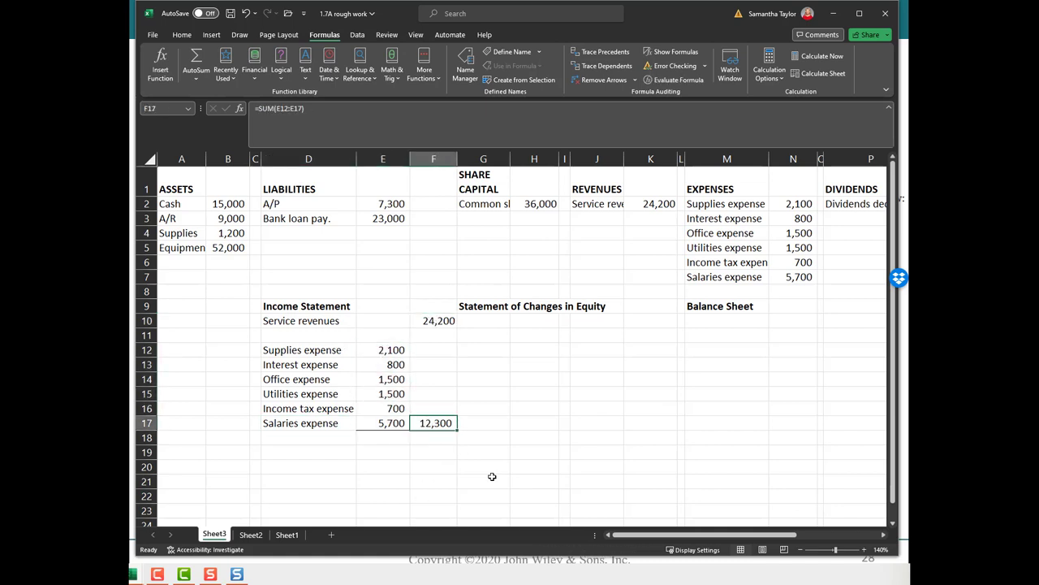
pyautogui.click(303, 453)
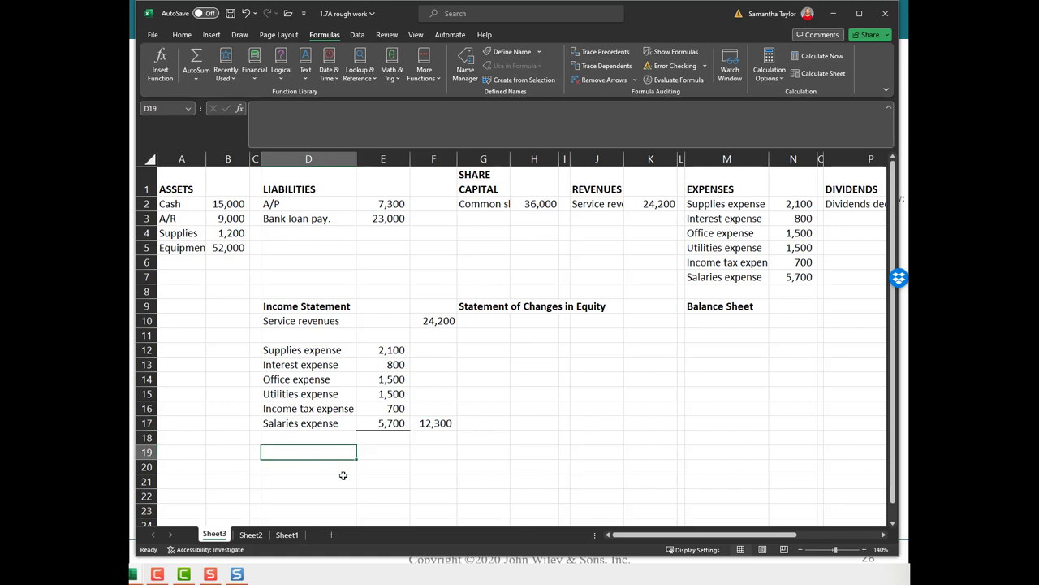
# - Add a Net Income line in D19 and calculate its amount in F19 with =F10-F17
pyautogui.write('Net Income')
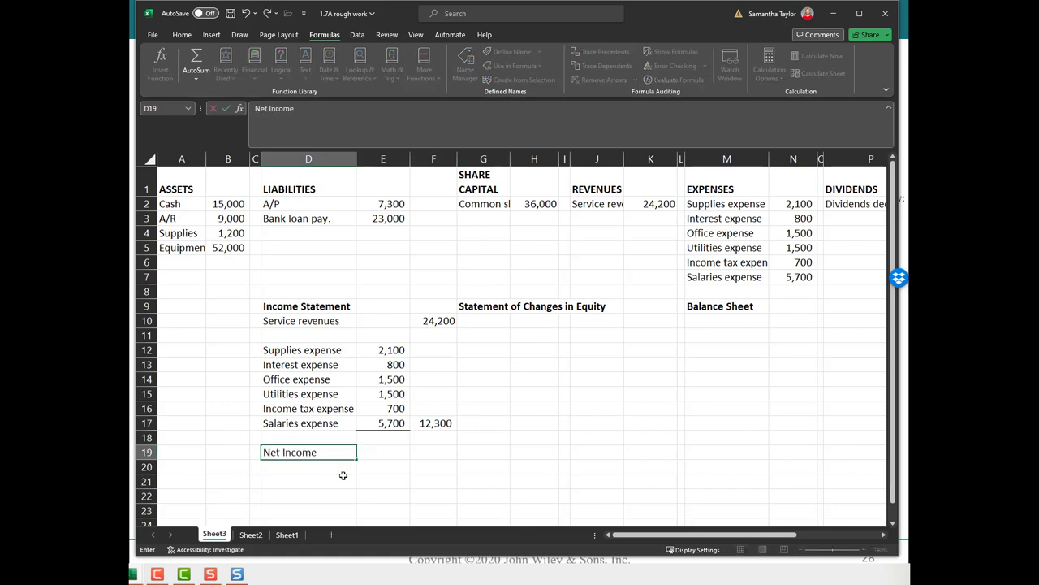
pyautogui.press('Tab')
pyautogui.press('Tab')
pyautogui.write('=')
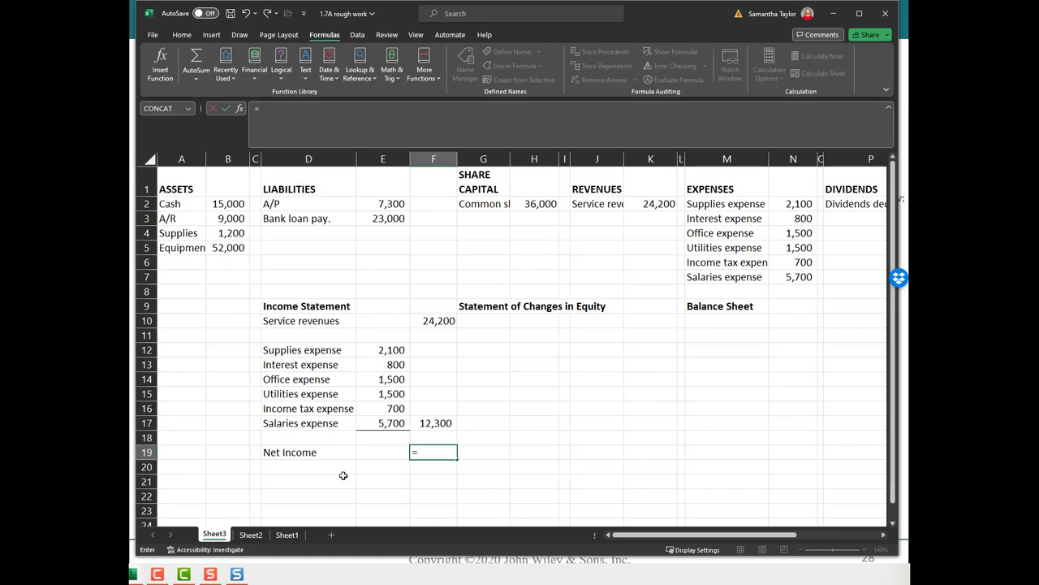
pyautogui.click(436, 322)
pyautogui.write('-F17')
pyautogui.press('Return')
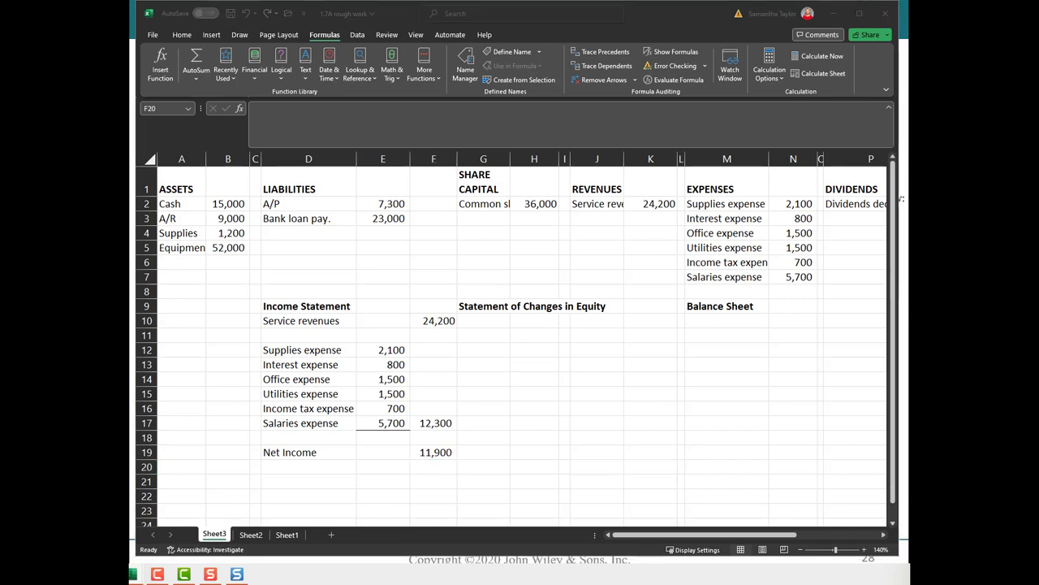
pyautogui.click(309, 452)
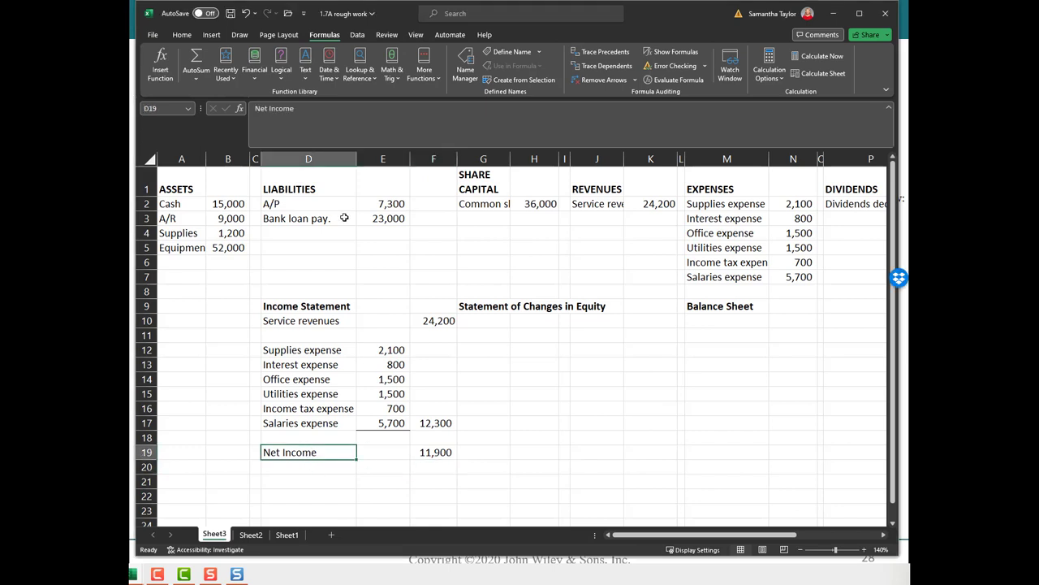
pyautogui.click(309, 120)
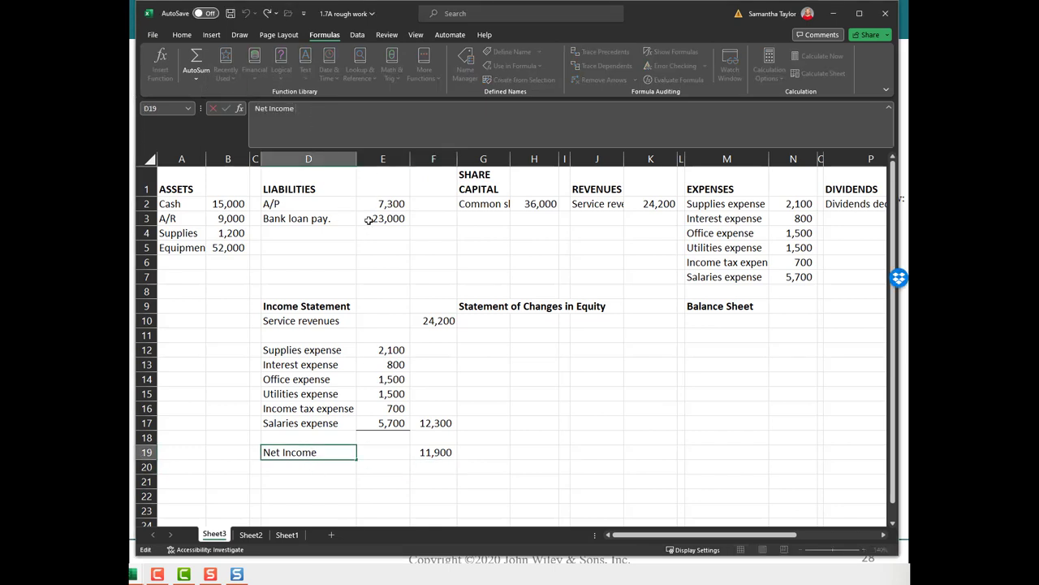
pyautogui.click(545, 441)
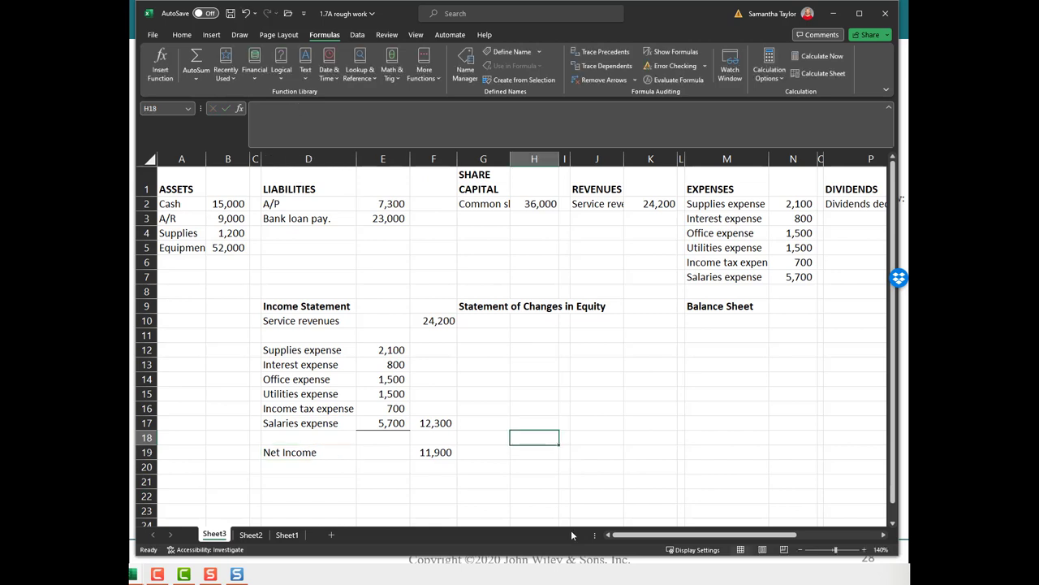
pyautogui.click(435, 456)
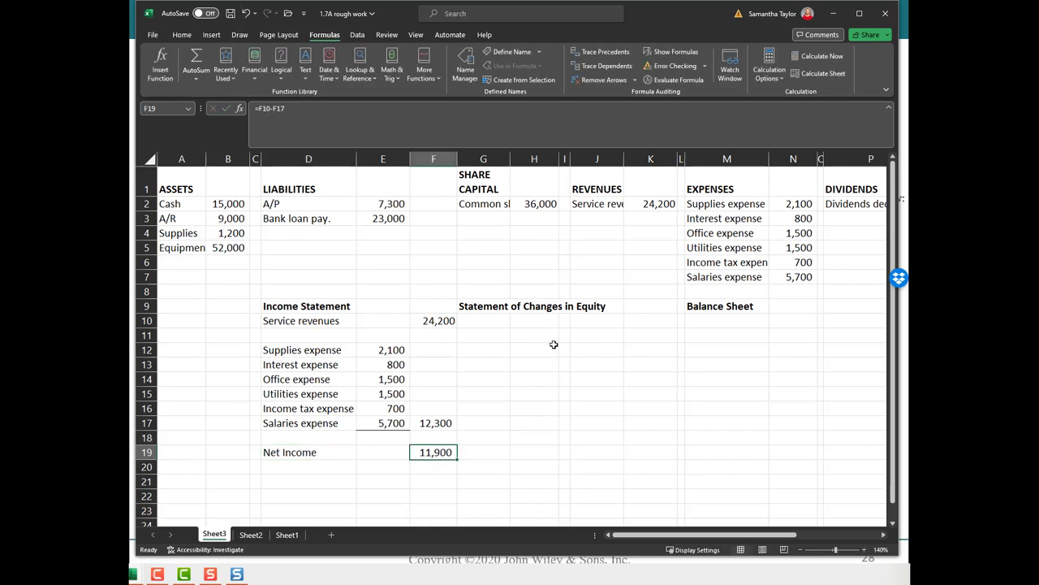
# - Insert a column before the share capital column and narrow it into a spacer
pyautogui.rightClick(471, 155)
pyautogui.click(499, 265)
pyautogui.moveTo(503, 154); pyautogui.dragTo(467, 153)
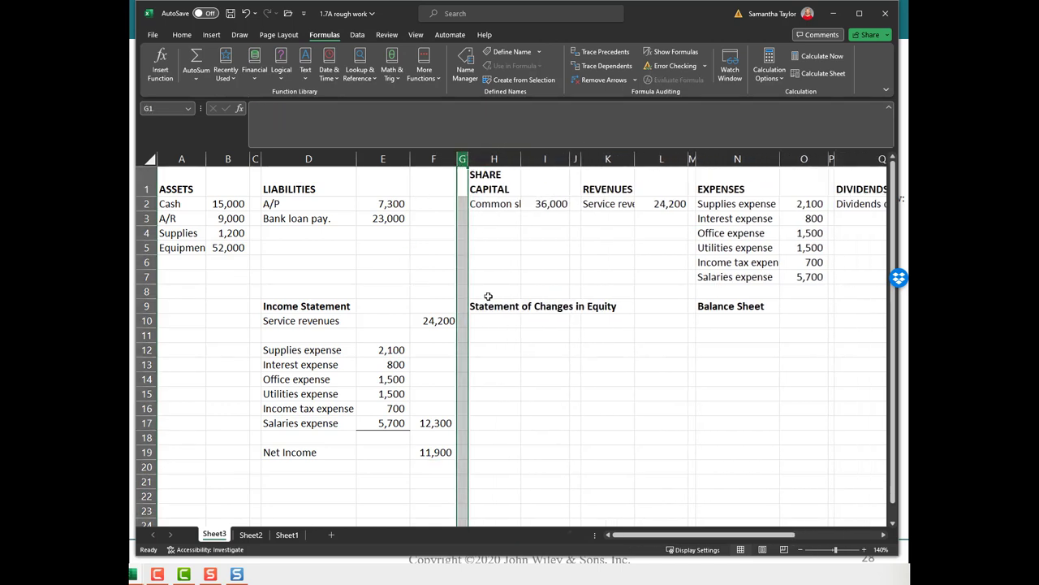
# - Enter the labels Common Shares in H10 and Retained Earnings in H14 under the Statement of Changes in Equity
pyautogui.click(493, 335)
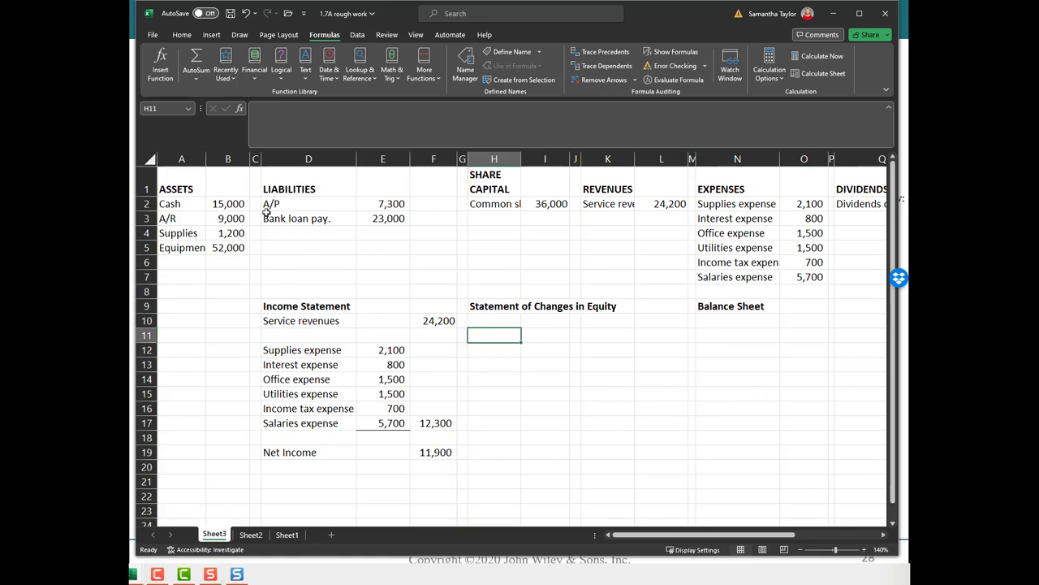
pyautogui.click(502, 320)
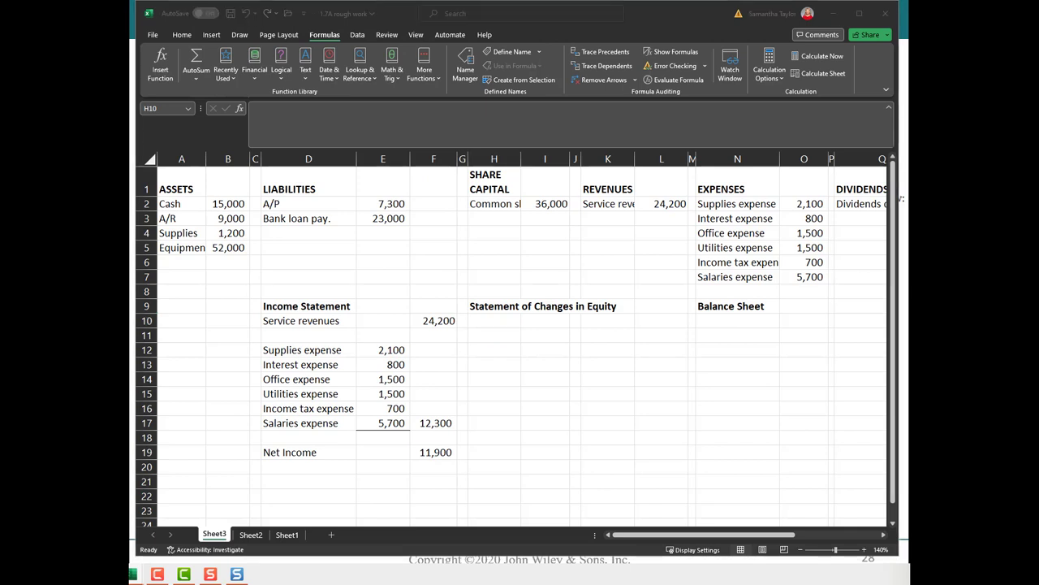
pyautogui.click(486, 323)
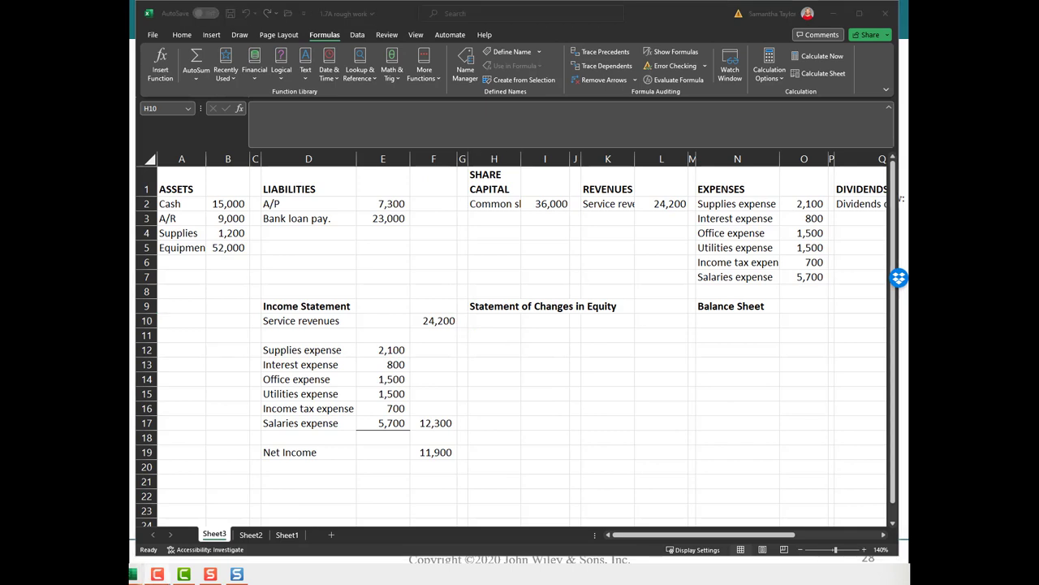
pyautogui.click(481, 324)
pyautogui.write('Co')
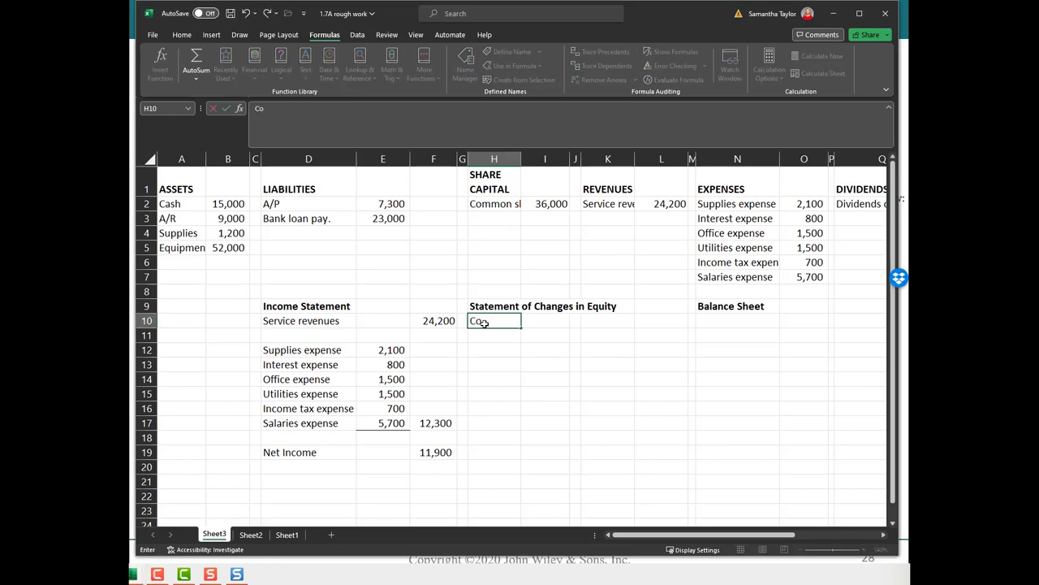
pyautogui.write('mmon Shares')
pyautogui.press('Return')
pyautogui.press('Return')
pyautogui.press('Return')
pyautogui.press('Return')
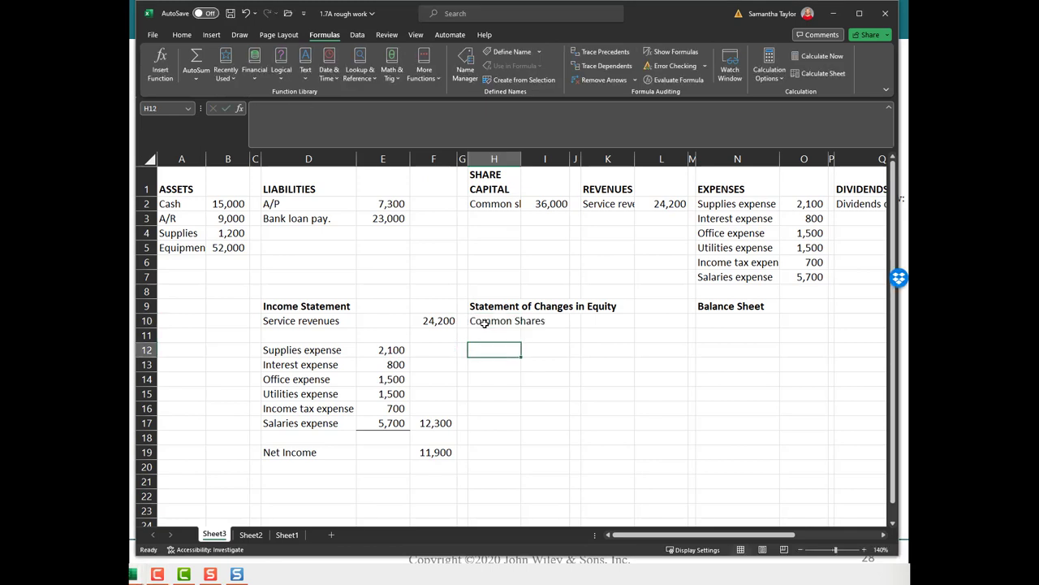
pyautogui.write('Retained Earnings')
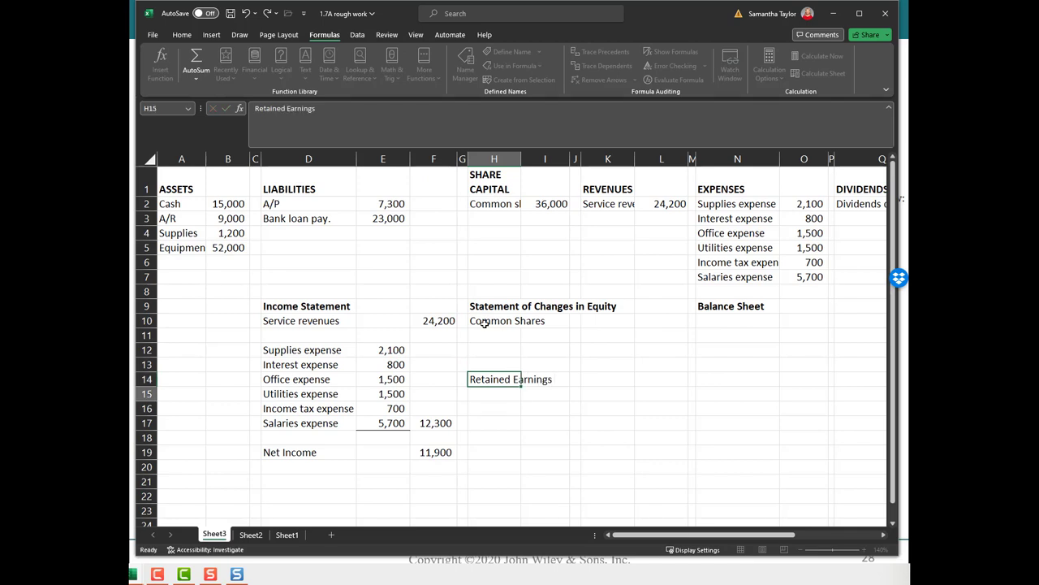
pyautogui.press('Return')
# - Widen column H just enough to fit the Common Shares and Retained Earnings labels
pyautogui.press('Up')
pyautogui.press('Up')
pyautogui.press('Up')
pyautogui.press('Right')
pyautogui.press('Up')
pyautogui.press('Up')
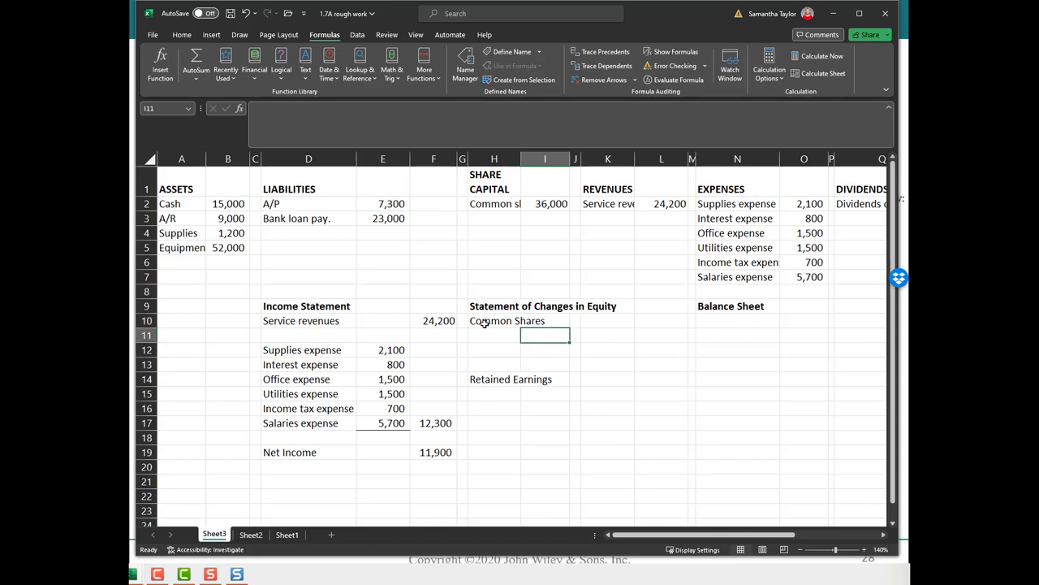
pyautogui.press('Right')
pyautogui.press('Right')
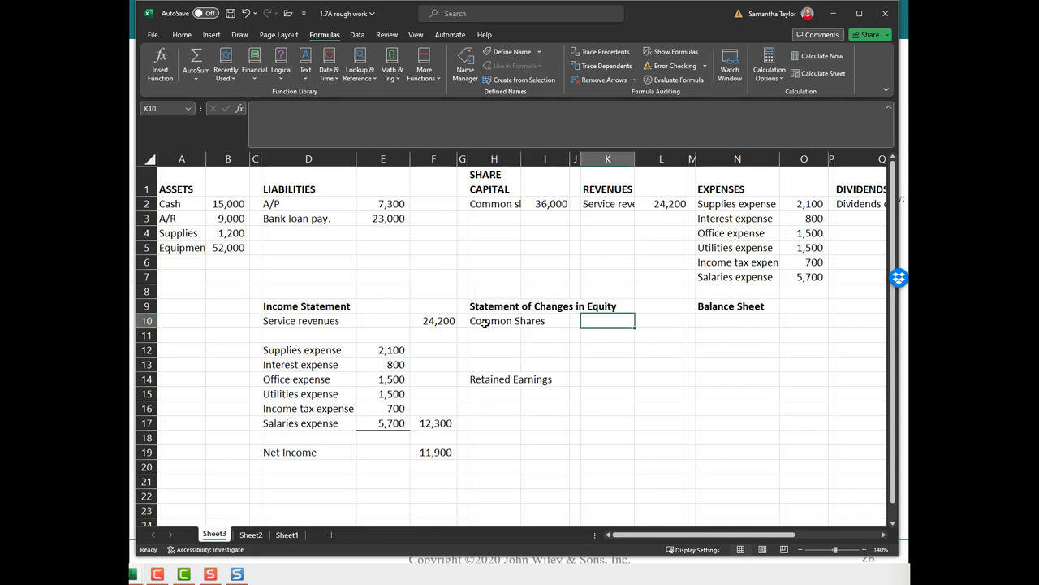
pyautogui.press('Left')
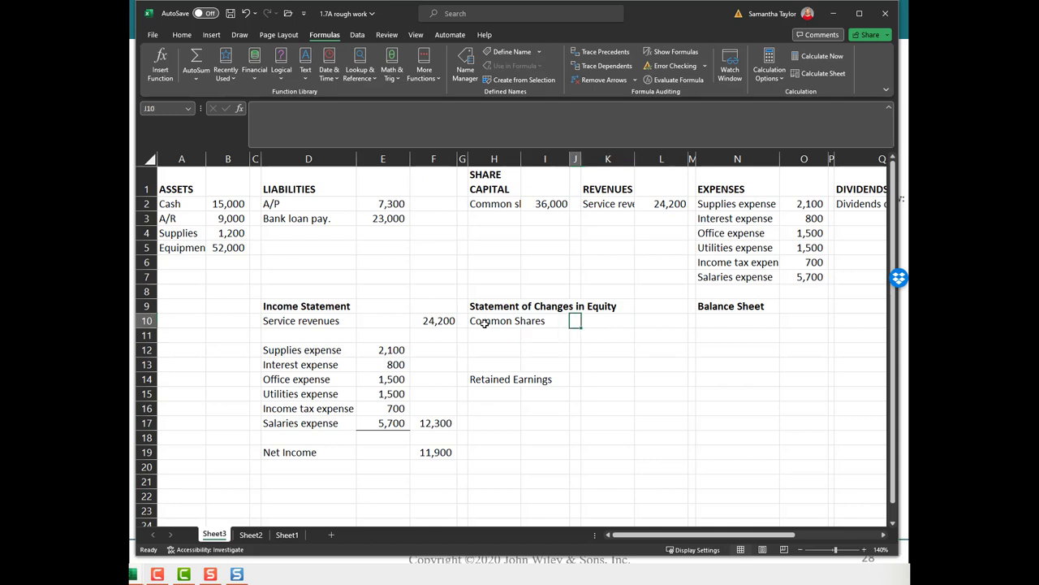
pyautogui.doubleClick(521, 162)
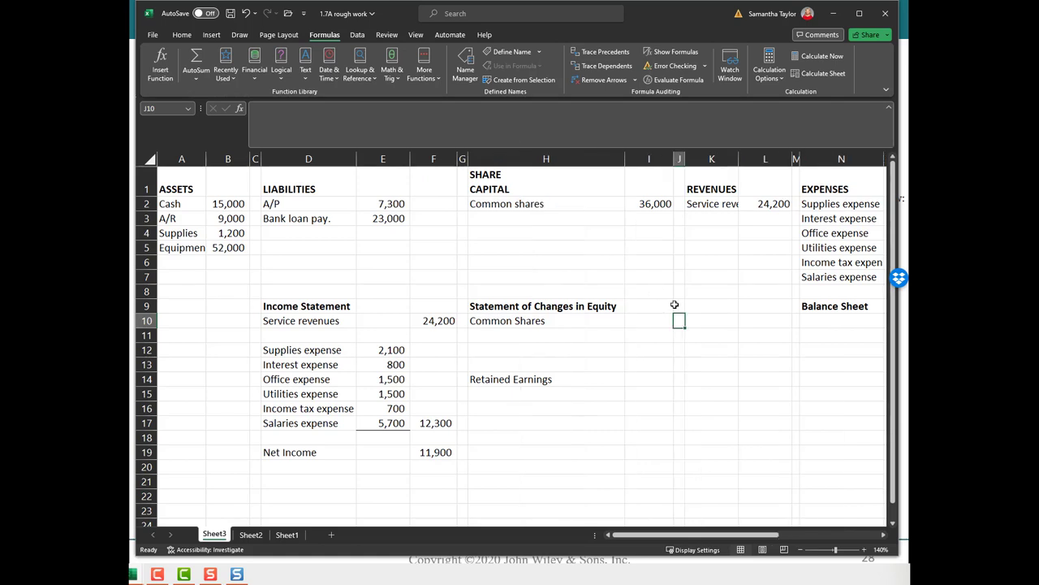
pyautogui.moveTo(626, 161); pyautogui.dragTo(566, 167)
# - Enter 0 in I10 as the first Common Shares amount in the Statement of Changes in Equity
pyautogui.click(605, 322)
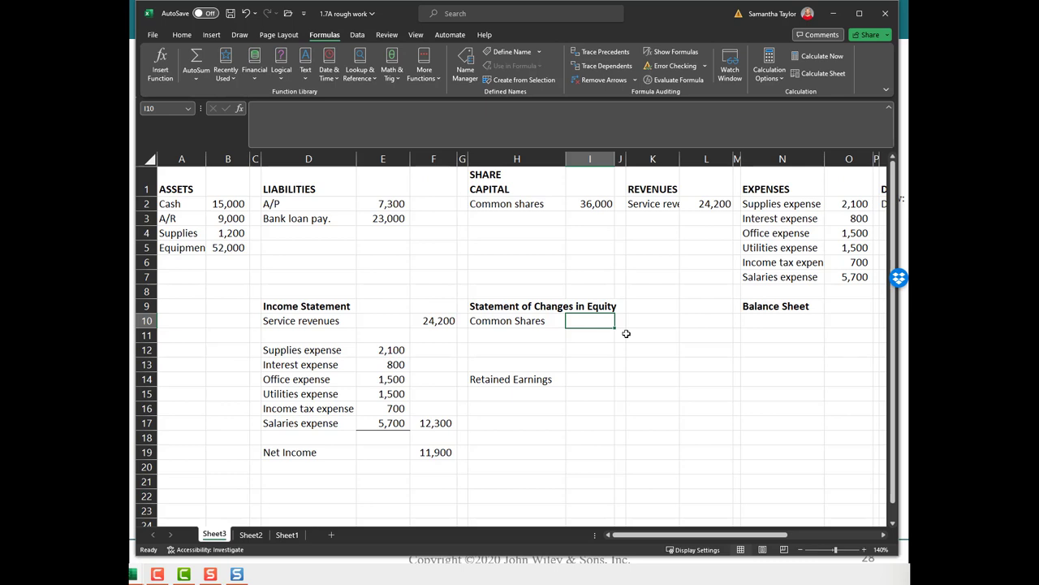
pyautogui.write('0')
pyautogui.press('Return')
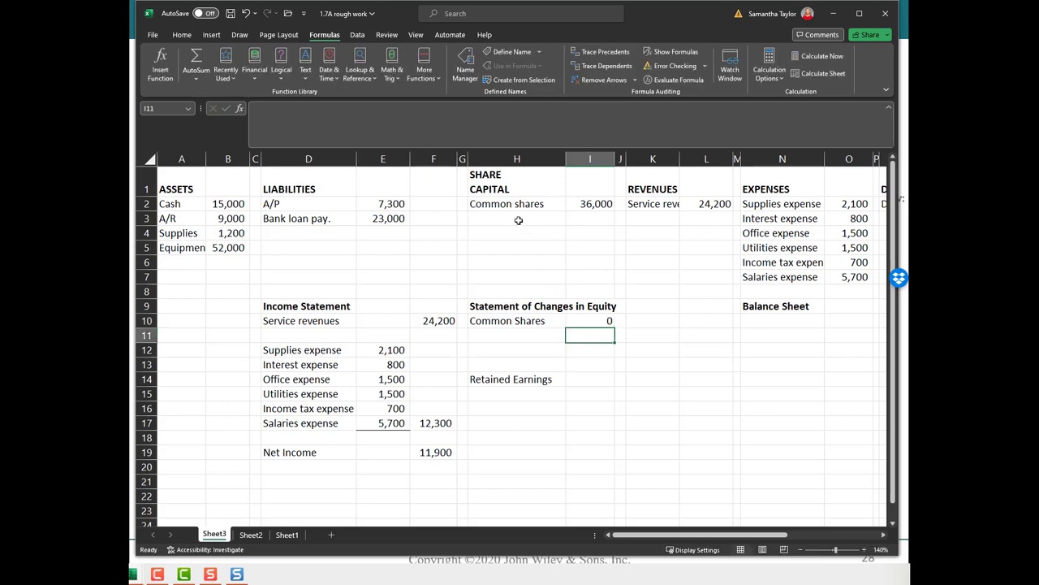
# - Copy the common shares label and its 36,000 balance from H2:I2 to H11:I11
pyautogui.click(559, 203)
pyautogui.moveTo(560, 203); pyautogui.dragTo(599, 202)
pyautogui.hotkey('ctrl', 'c')
pyautogui.click(536, 335)
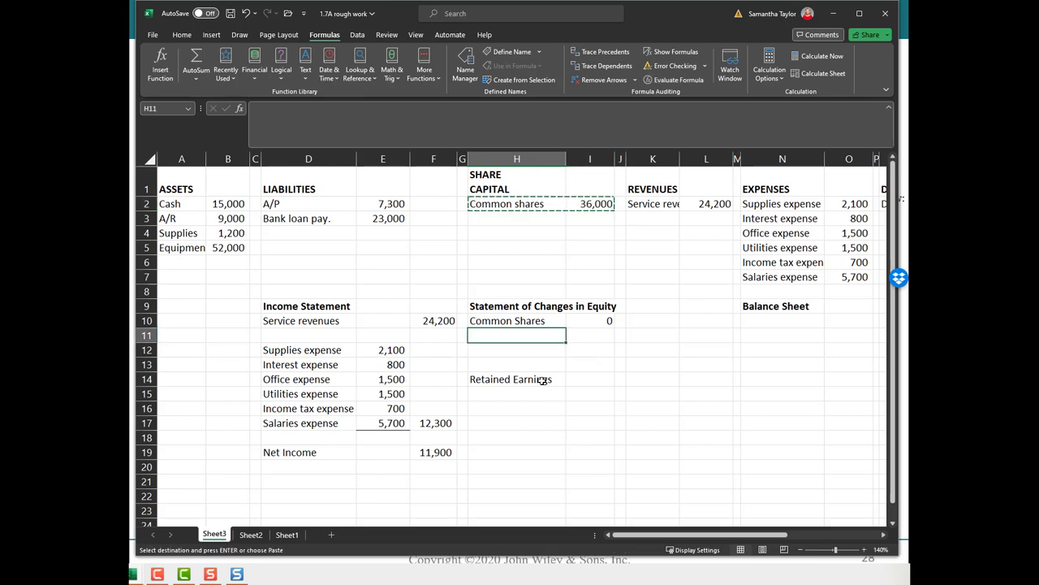
pyautogui.hotkey('ctrl', 'v')
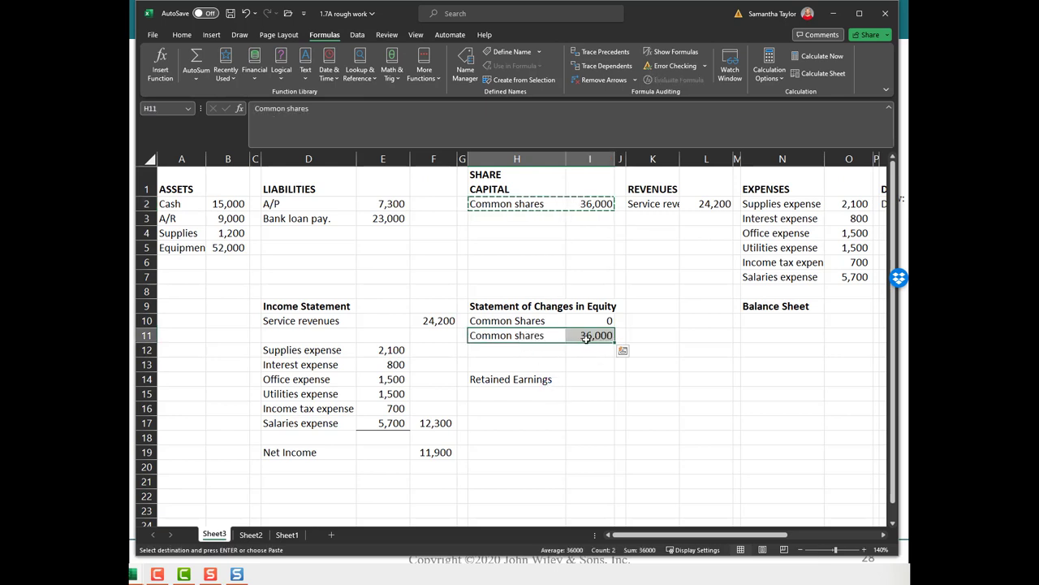
# - Widen column J and add a bottom border to the common shares amount in I11
pyautogui.click(586, 338)
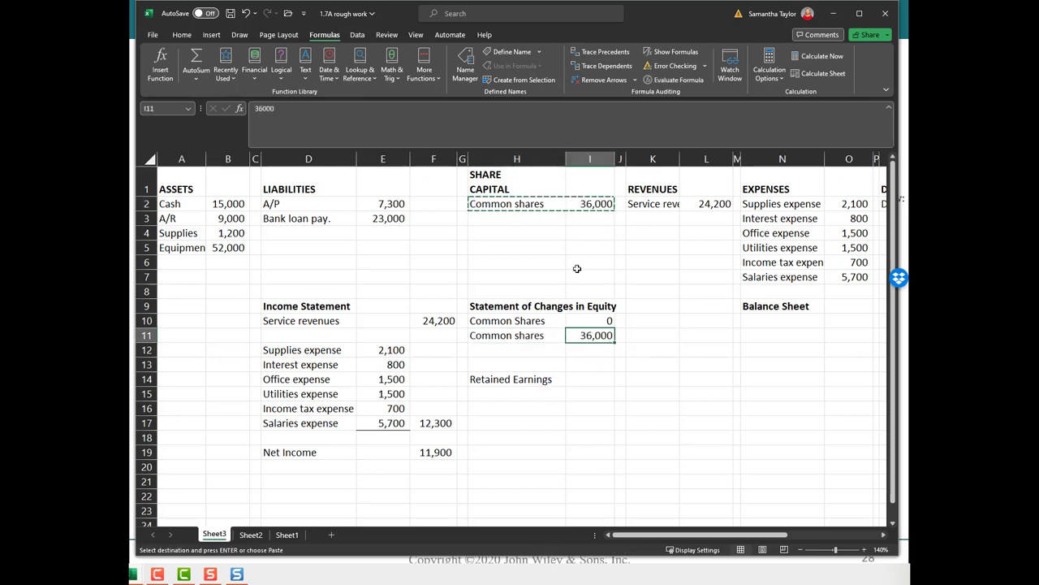
pyautogui.moveTo(627, 153); pyautogui.dragTo(659, 155)
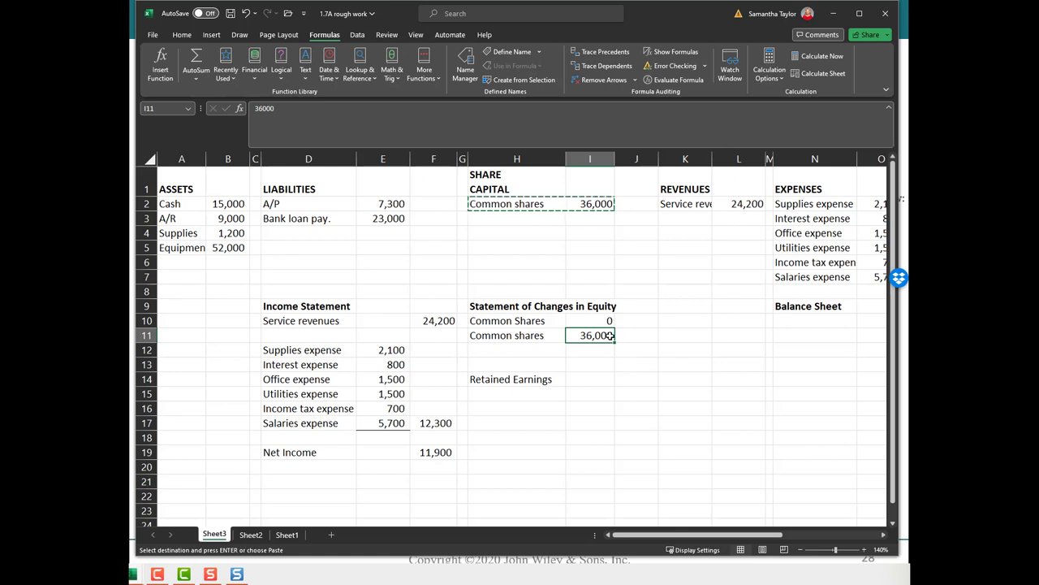
pyautogui.click(189, 35)
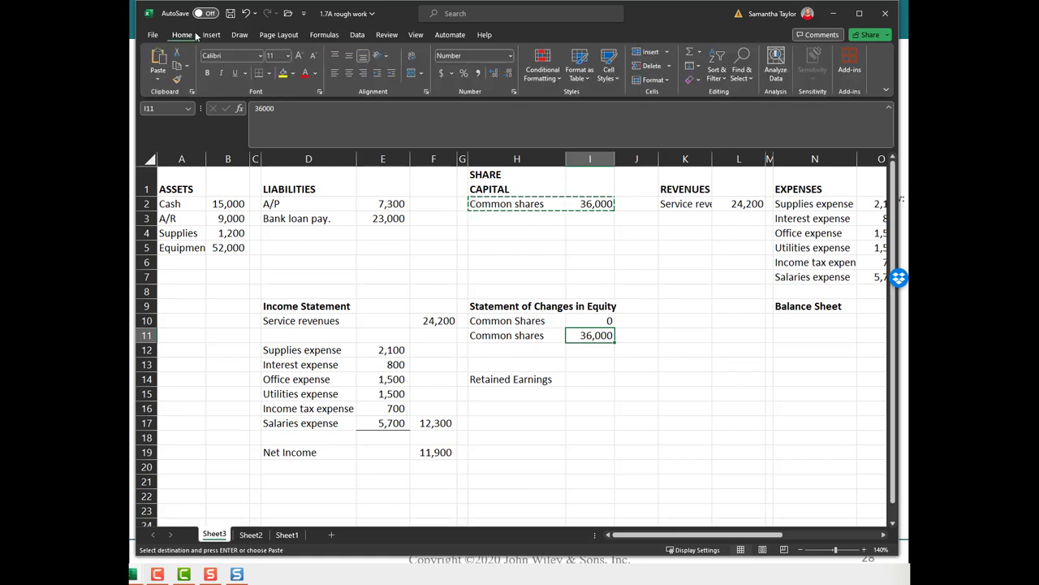
pyautogui.click(258, 72)
# - Total the two common shares amounts in J11 with =I11+I10
pyautogui.click(655, 338)
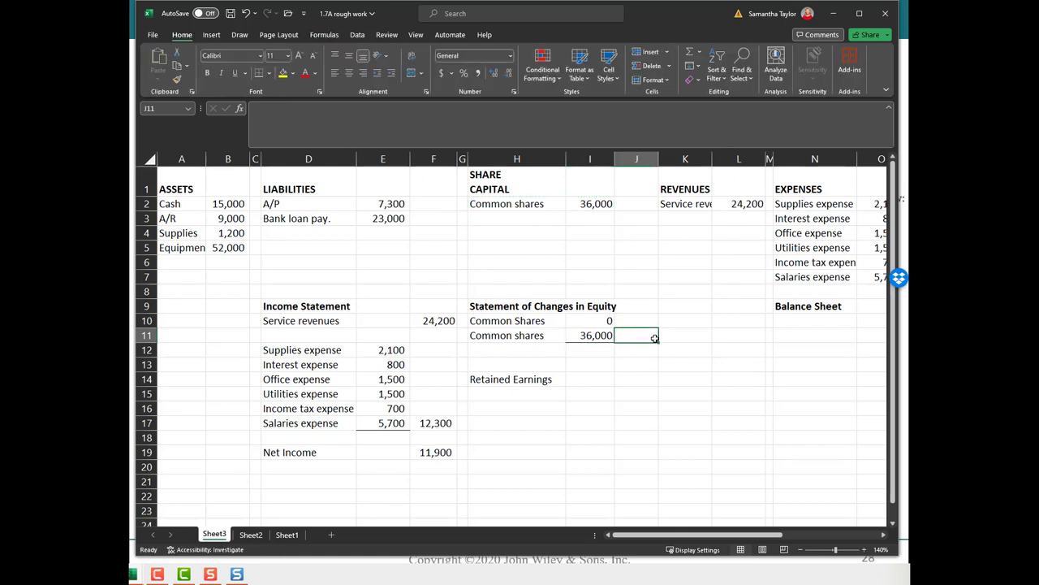
pyautogui.write('=')
pyautogui.press('Left')
pyautogui.write('+')
pyautogui.press('Left')
pyautogui.press('Up')
pyautogui.press('Return')
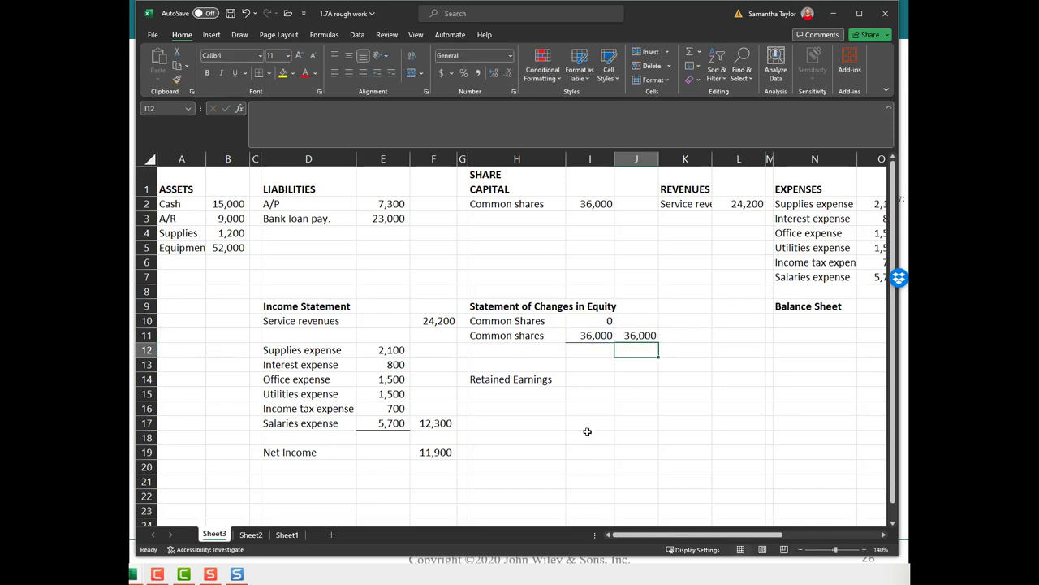
# - Add a beginning retained earnings line labelled B. RE in H15 with an amount of 0 in I15
pyautogui.click(533, 396)
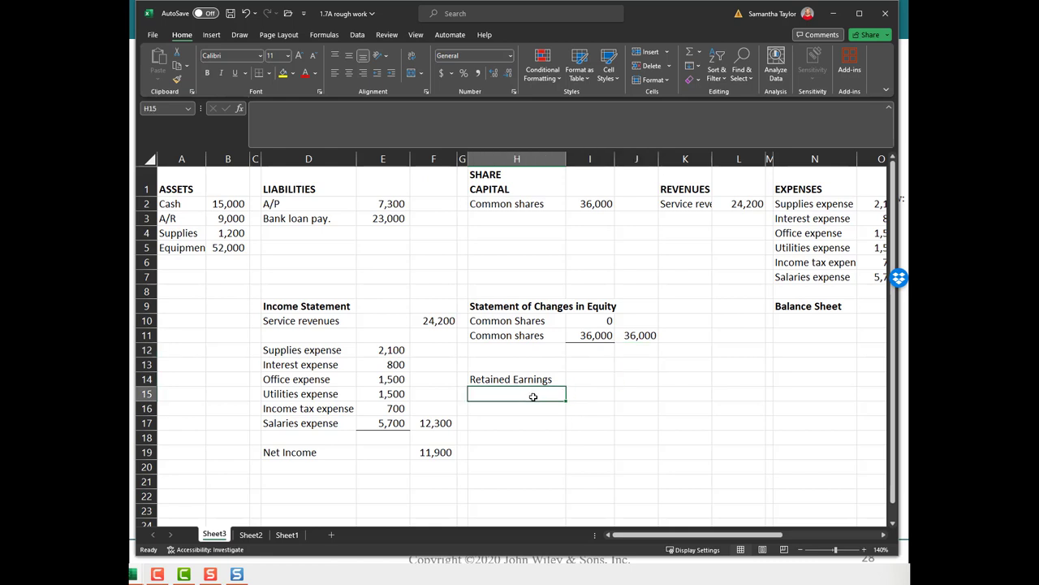
pyautogui.write('B. RE')
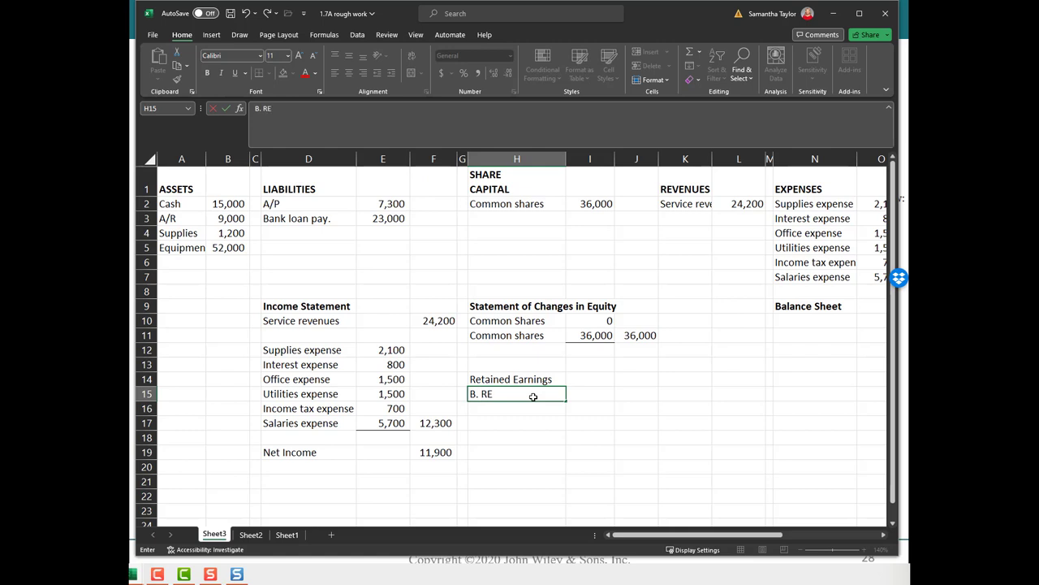
pyautogui.press('Tab')
pyautogui.write('0')
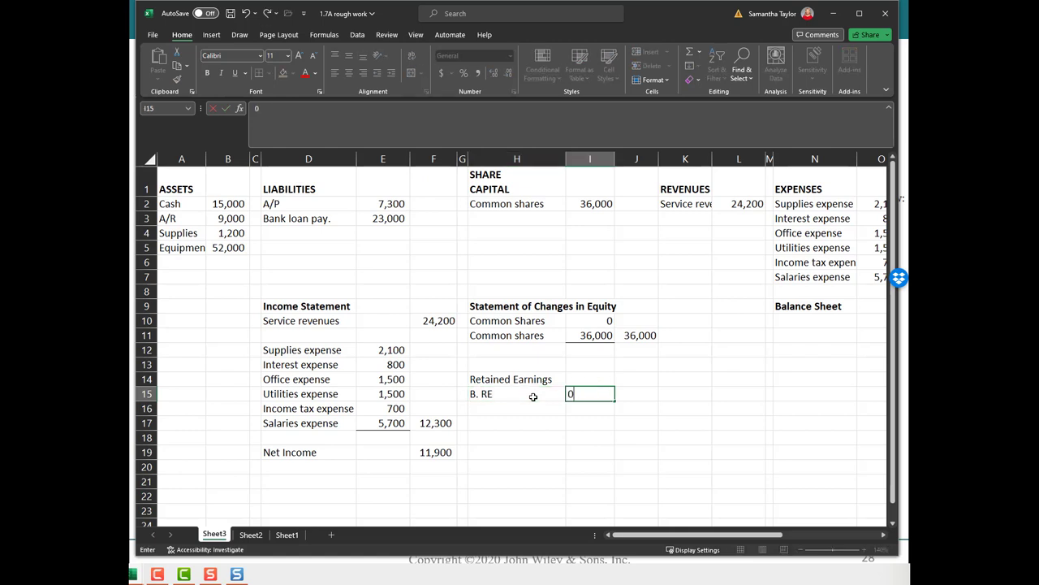
pyautogui.press('Return')
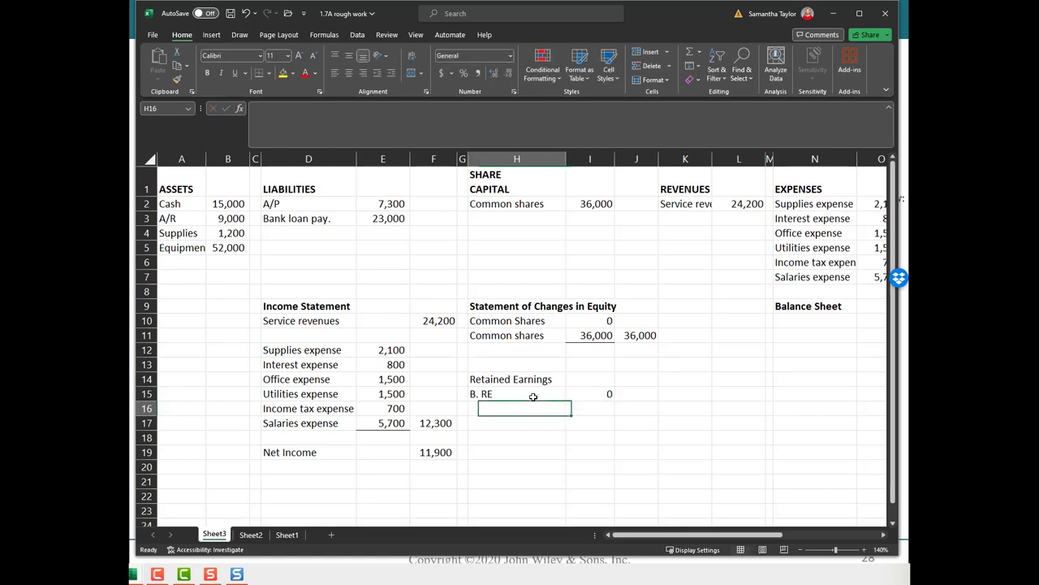
# - Label H16 as Net Income in the retained earnings section
pyautogui.write('Net')
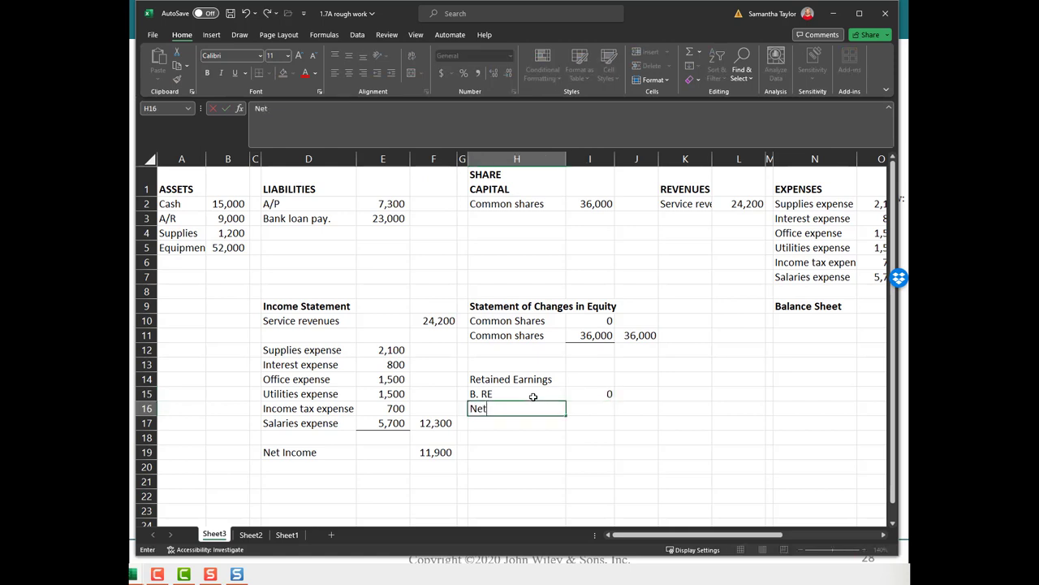
pyautogui.write(' Income')
pyautogui.press('Return')
# - Link the net income amount in I16 to the income statement with =F19
pyautogui.press('Up')
pyautogui.press('Right')
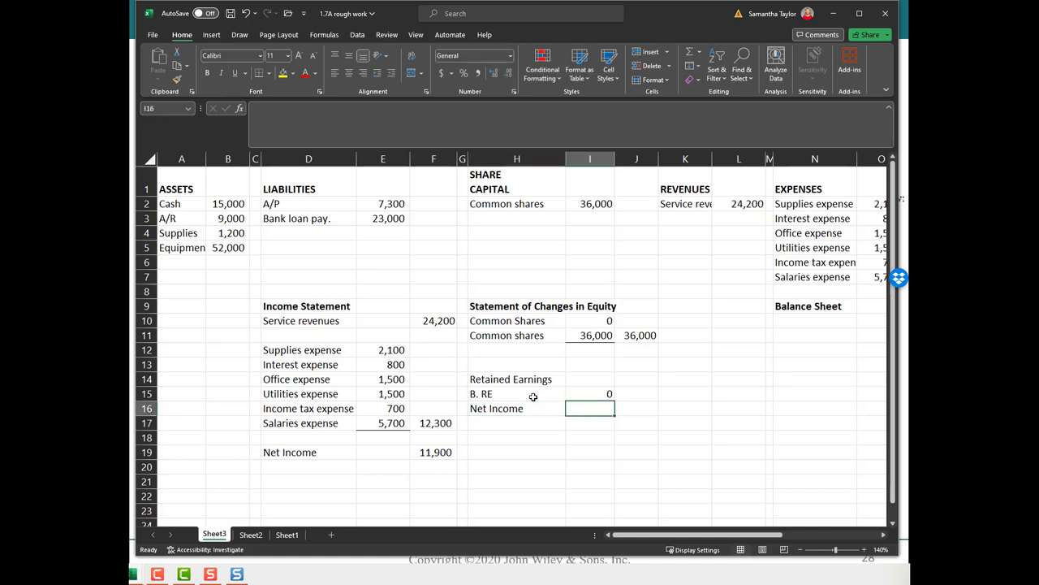
pyautogui.write('=')
pyautogui.press('Down')
pyautogui.press('Down')
pyautogui.press('Down')
pyautogui.press('Left')
pyautogui.press('Left')
pyautogui.press('Left')
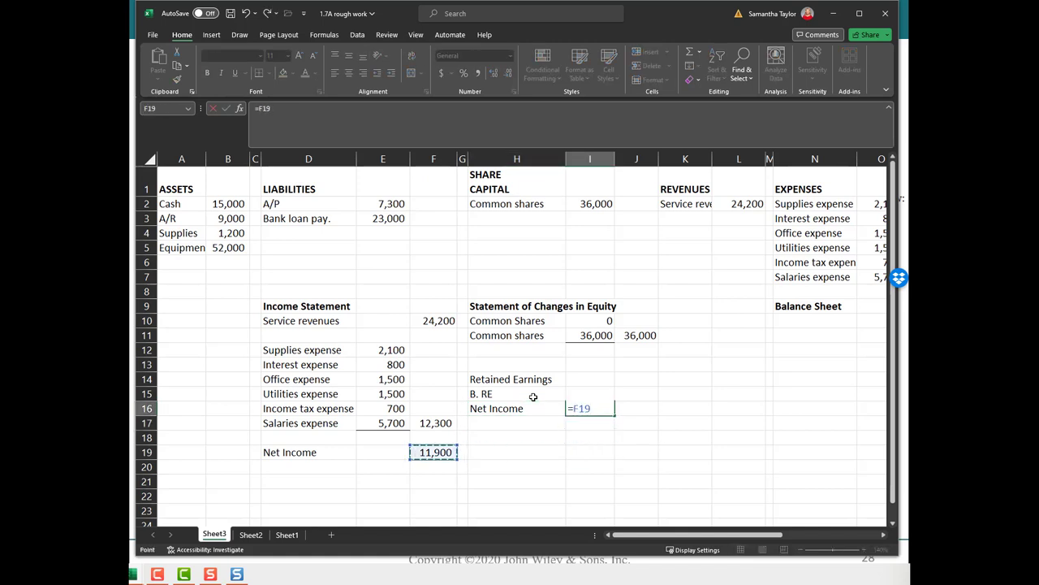
pyautogui.press('Return')
pyautogui.press('Up')
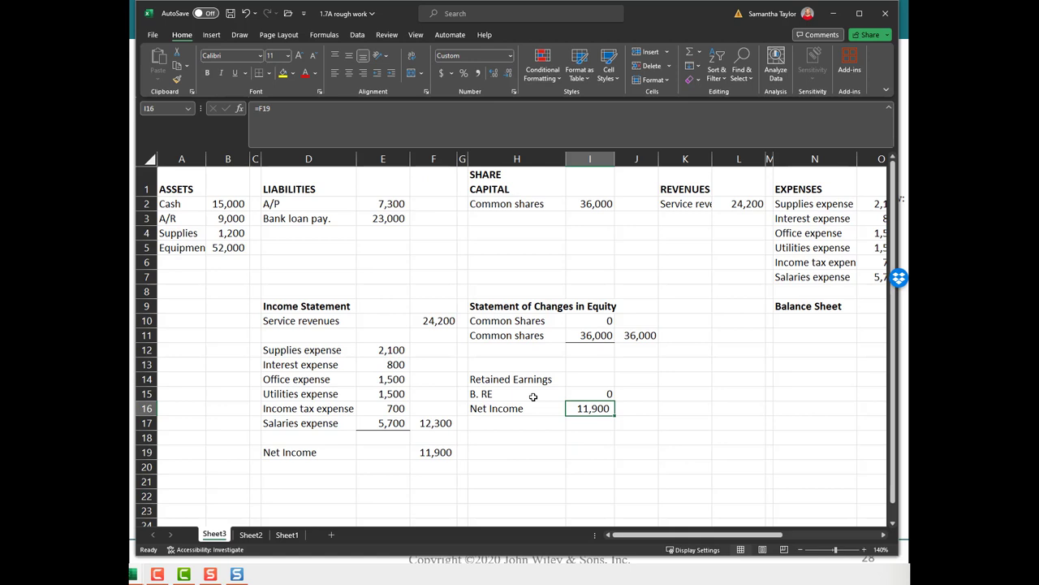
# - Label H17 as Dividends, below Net Income in the retained earnings section
pyautogui.press('Right')
pyautogui.click(573, 392)
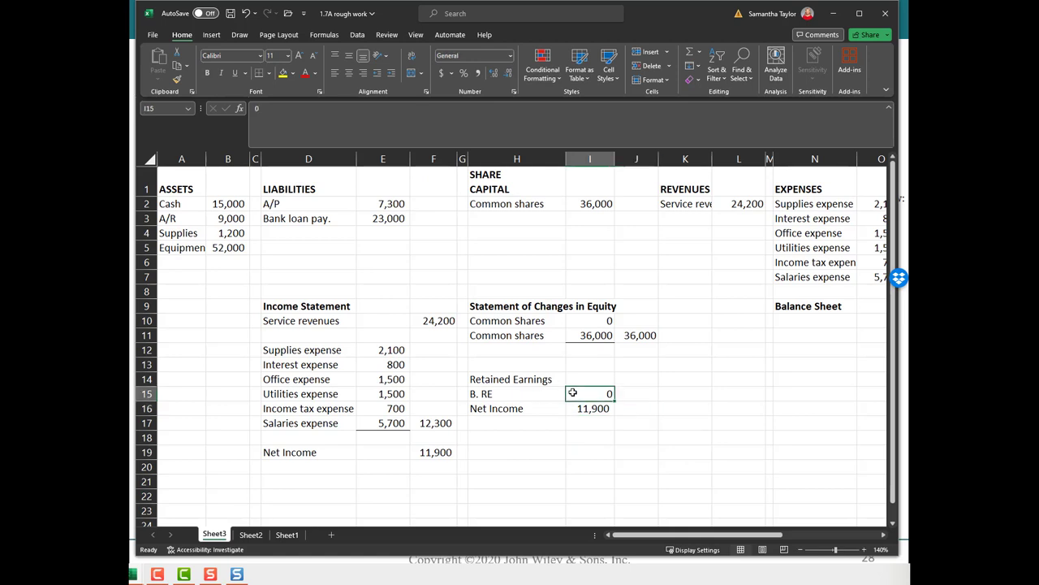
pyautogui.click(581, 412)
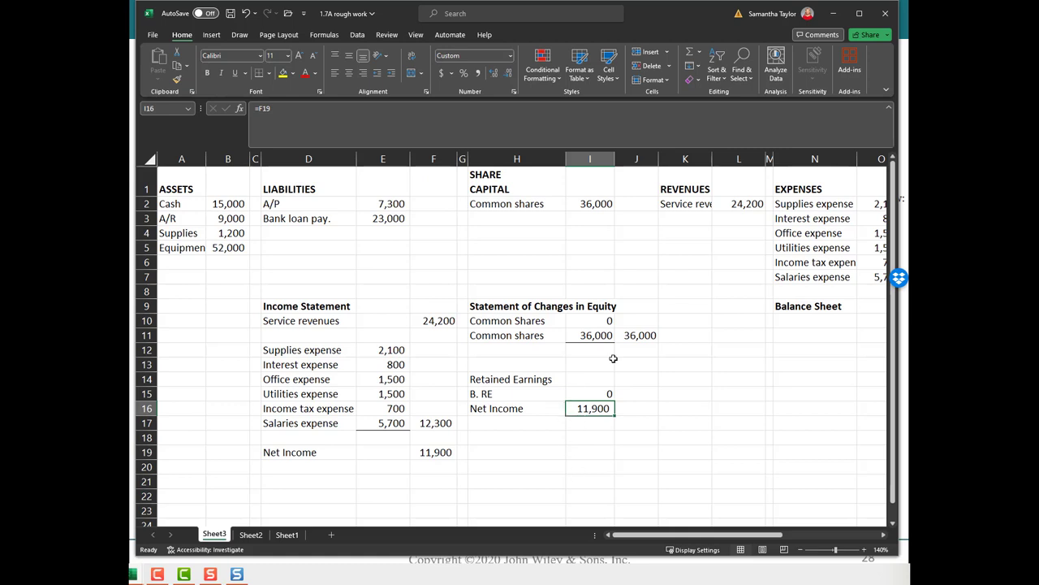
pyautogui.click(505, 421)
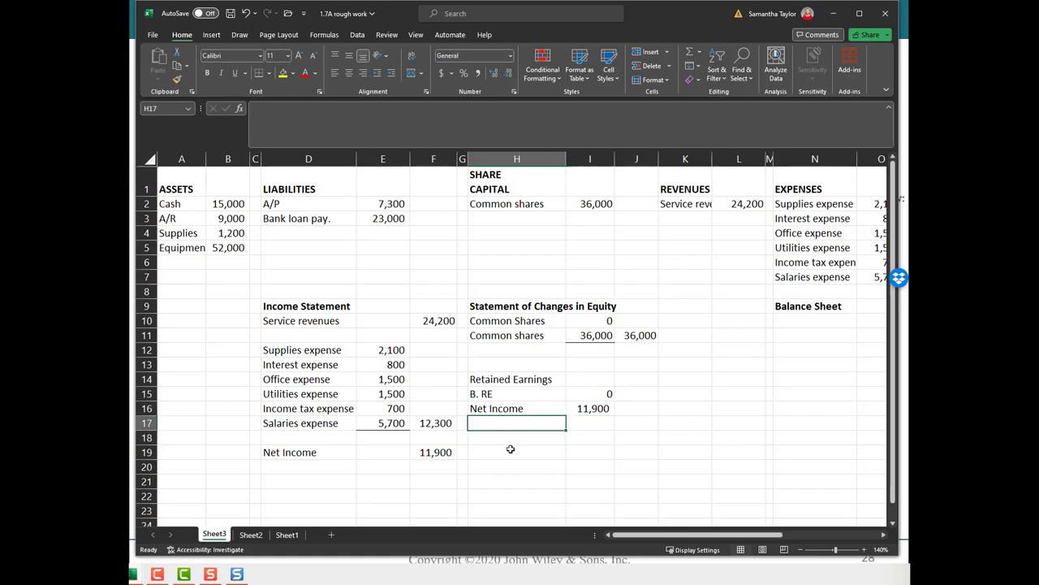
pyautogui.write('Dividends')
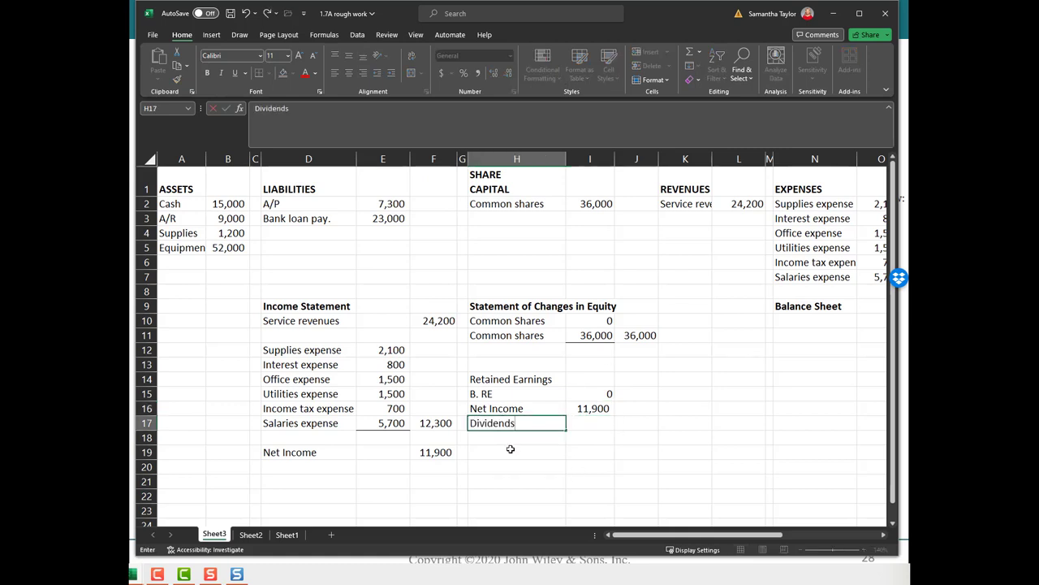
pyautogui.press('Right')
# - Link the dividends amount in I17 to the declared dividends as a negative with =-R2
pyautogui.press('Right')
pyautogui.press('Right')
pyautogui.press('Right')
pyautogui.press('Right')
pyautogui.press('Right')
pyautogui.press('Right')
pyautogui.press('Right')
pyautogui.press('Right')
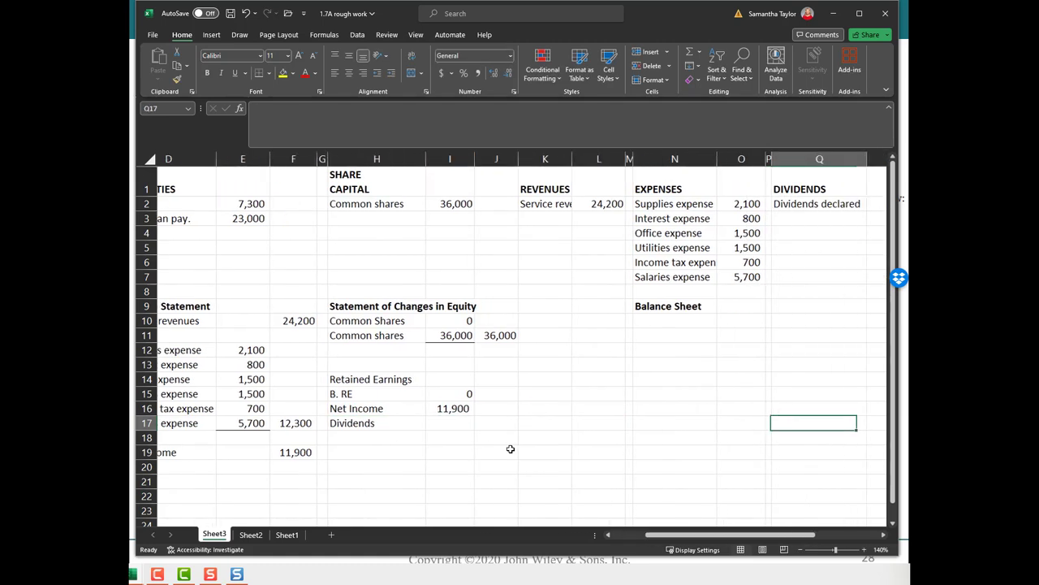
pyautogui.click(841, 207)
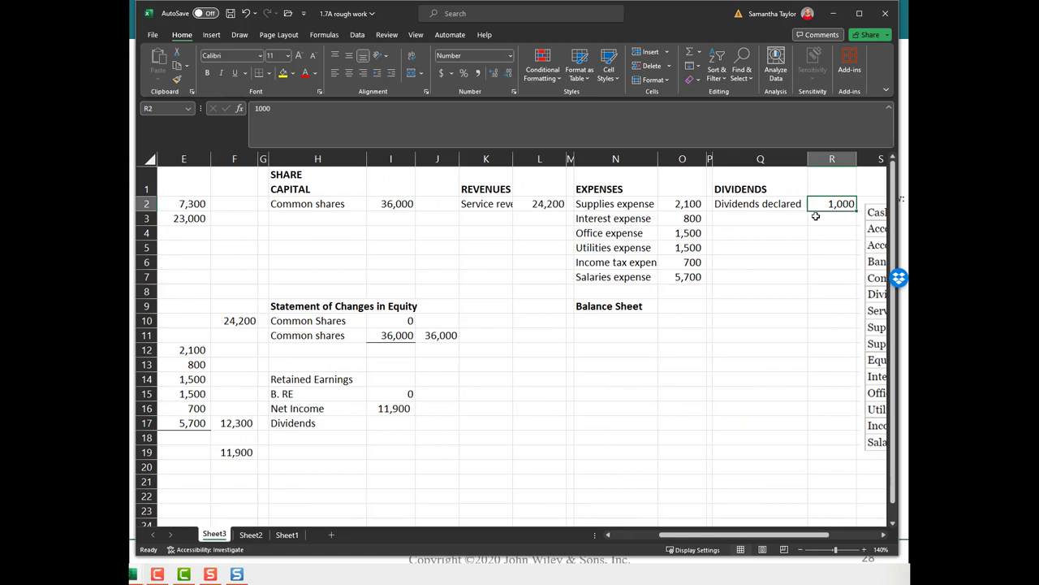
pyautogui.click(307, 378)
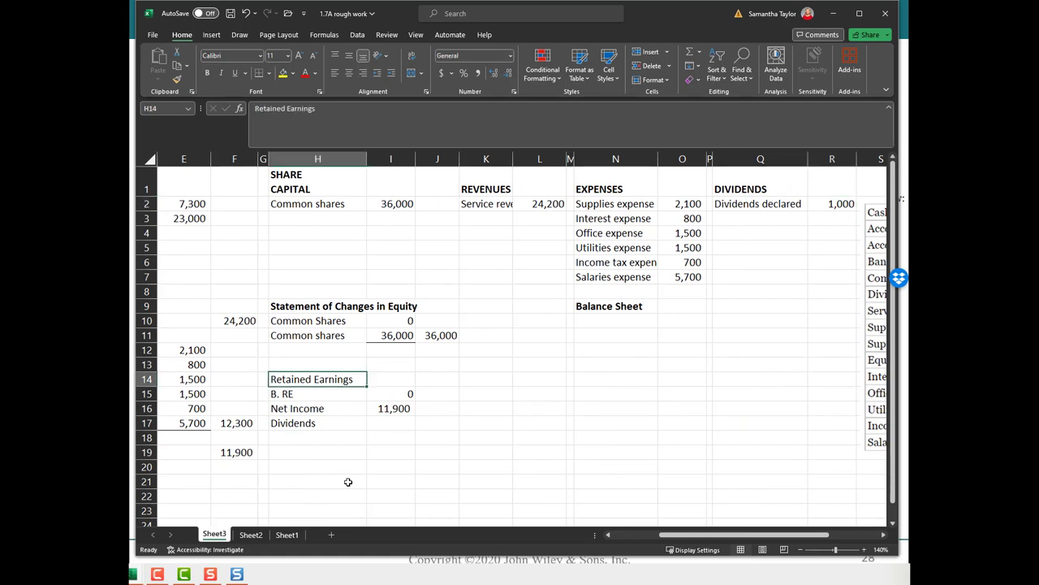
pyautogui.click(396, 421)
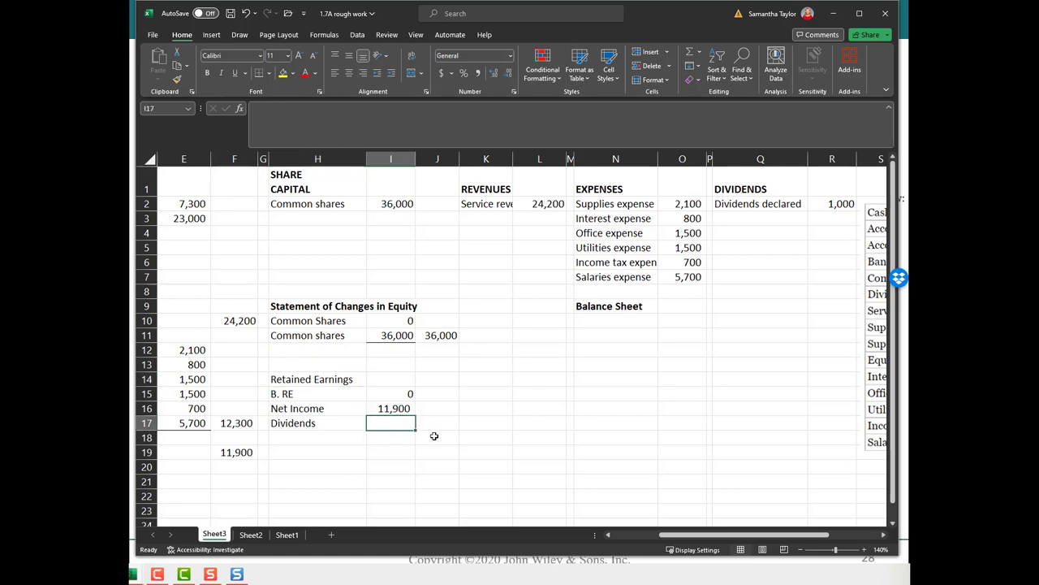
pyautogui.write('=-')
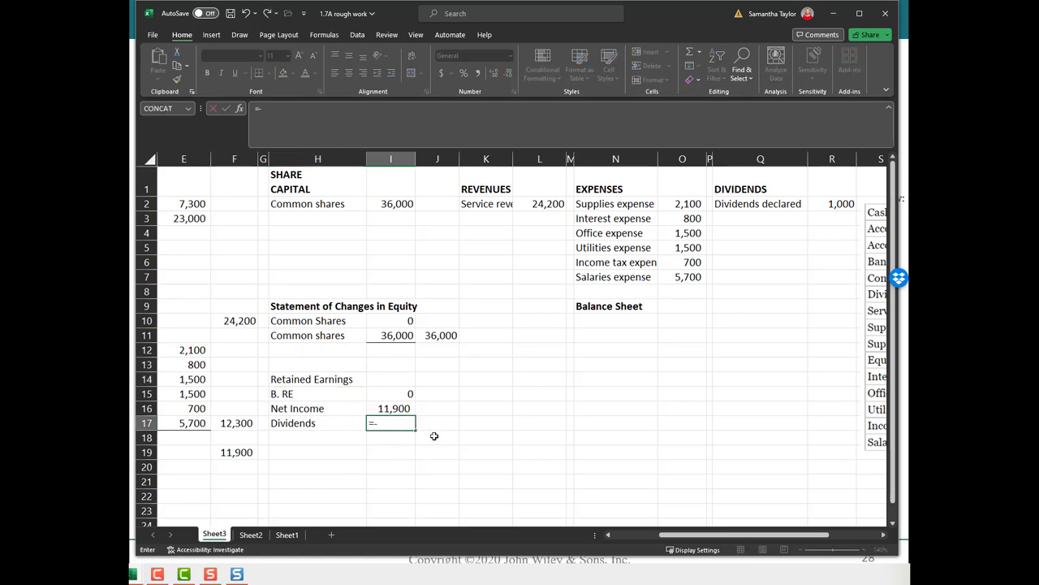
pyautogui.click(849, 213)
pyautogui.press('Return')
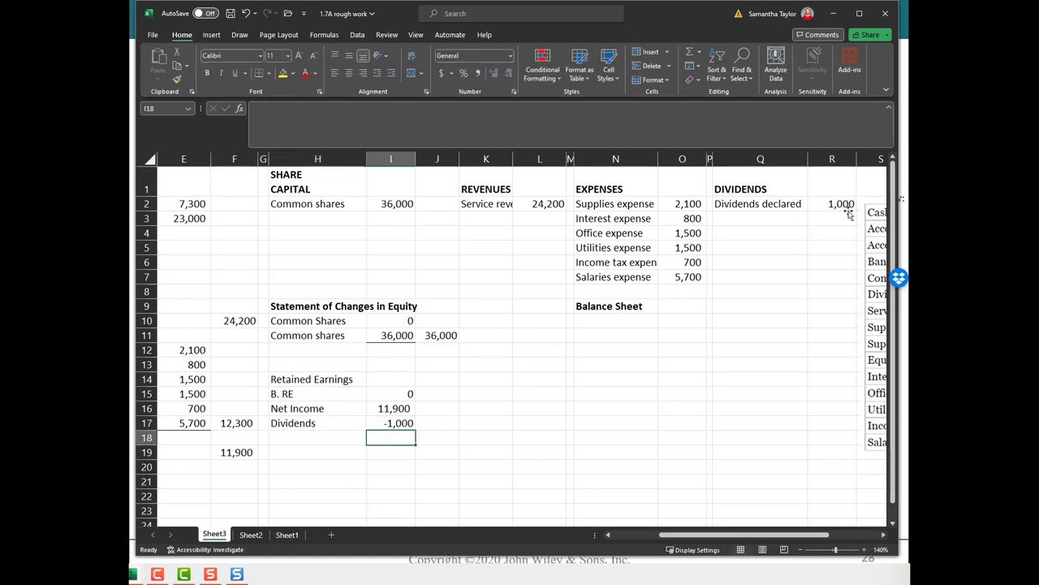
# - Add a bottom border under the dividends amount in I17
pyautogui.click(400, 426)
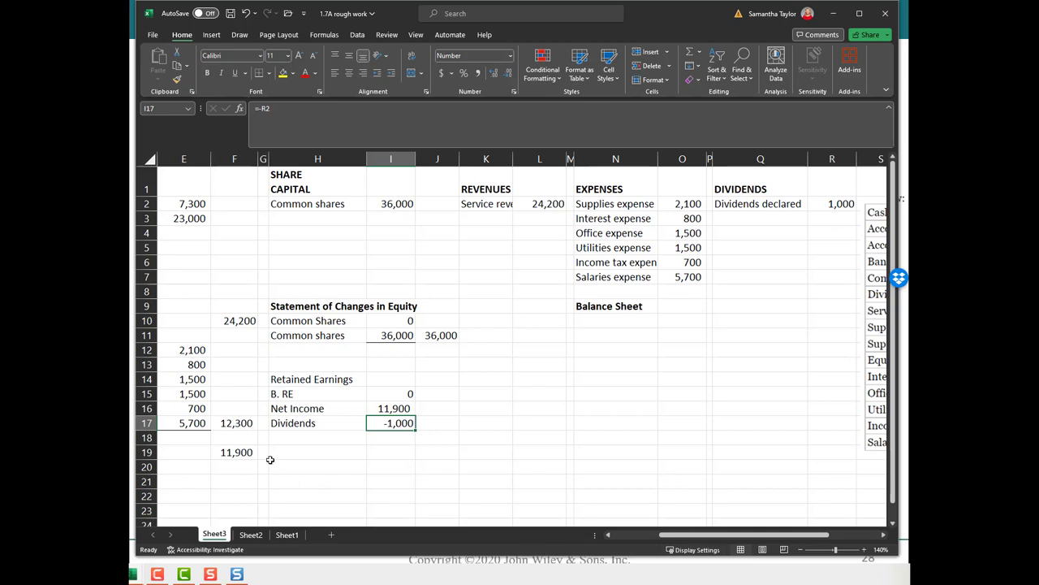
pyautogui.click(227, 449)
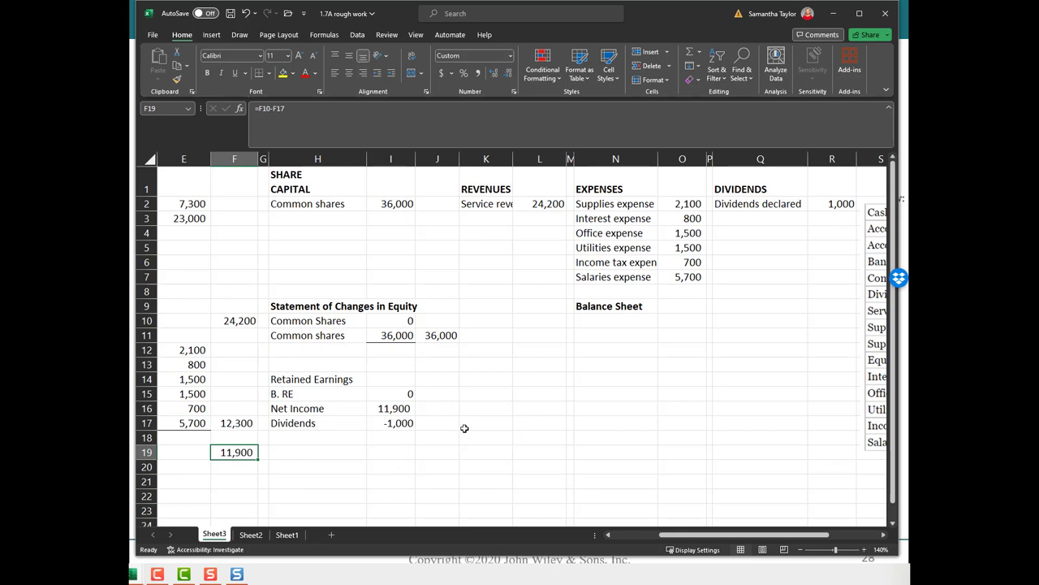
pyautogui.click(393, 423)
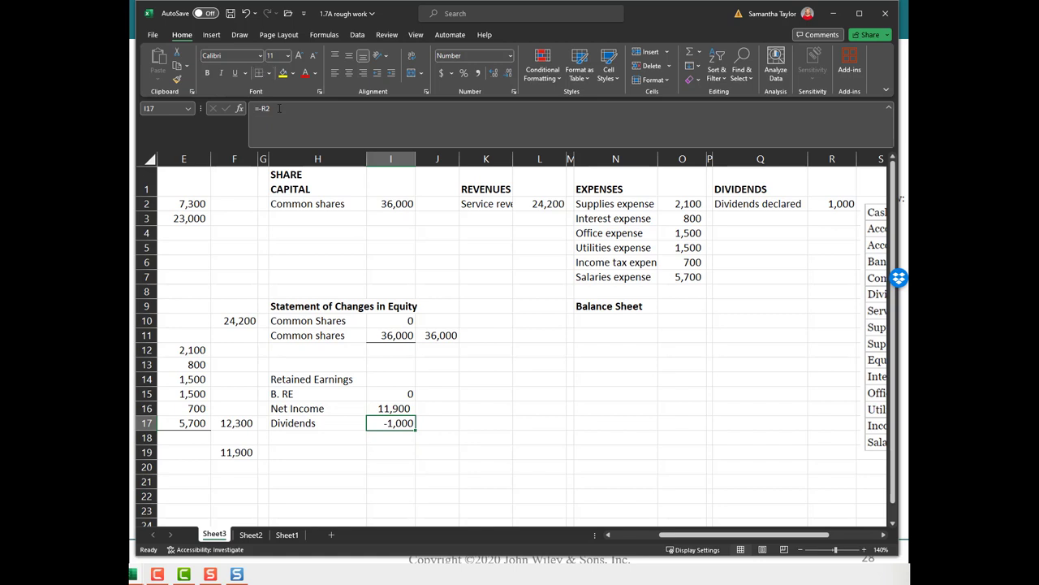
pyautogui.click(463, 422)
pyautogui.click(441, 429)
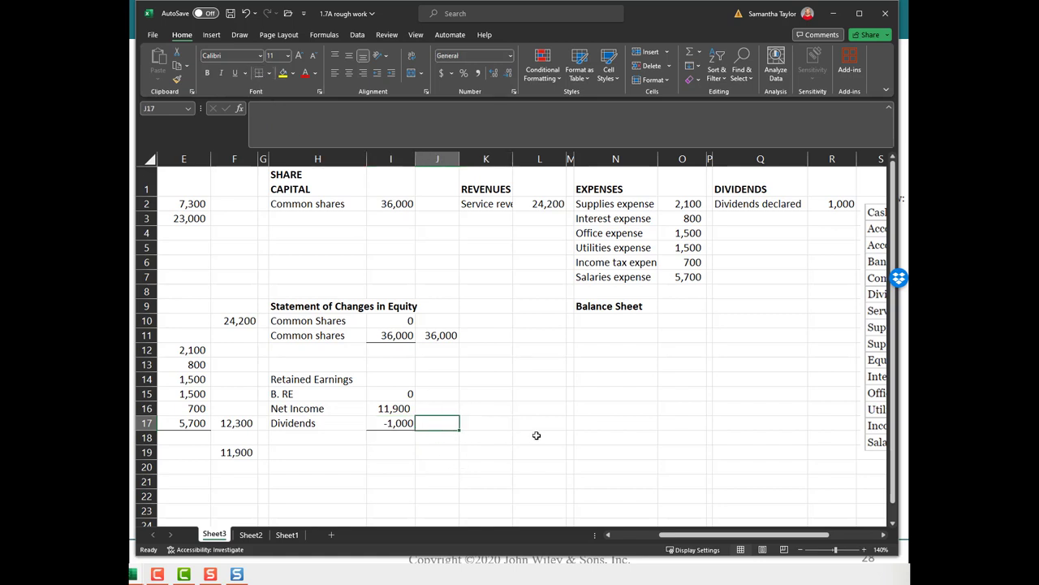
# - Total the retained earnings amounts in J17 with =SUM(I15:I17) and add a bottom border to that cell
pyautogui.click(325, 35)
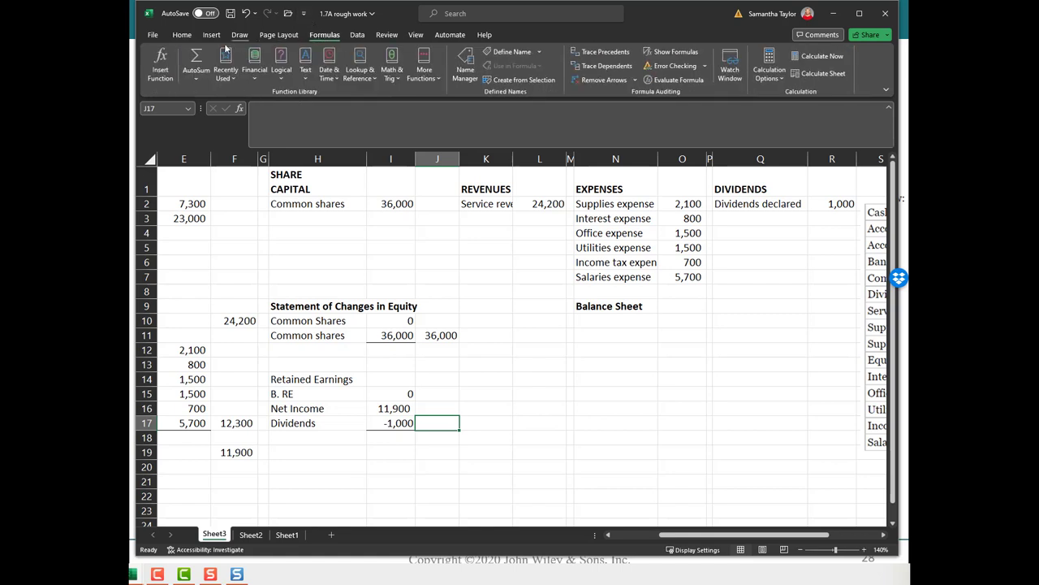
pyautogui.click(196, 61)
pyautogui.moveTo(389, 394); pyautogui.dragTo(396, 423)
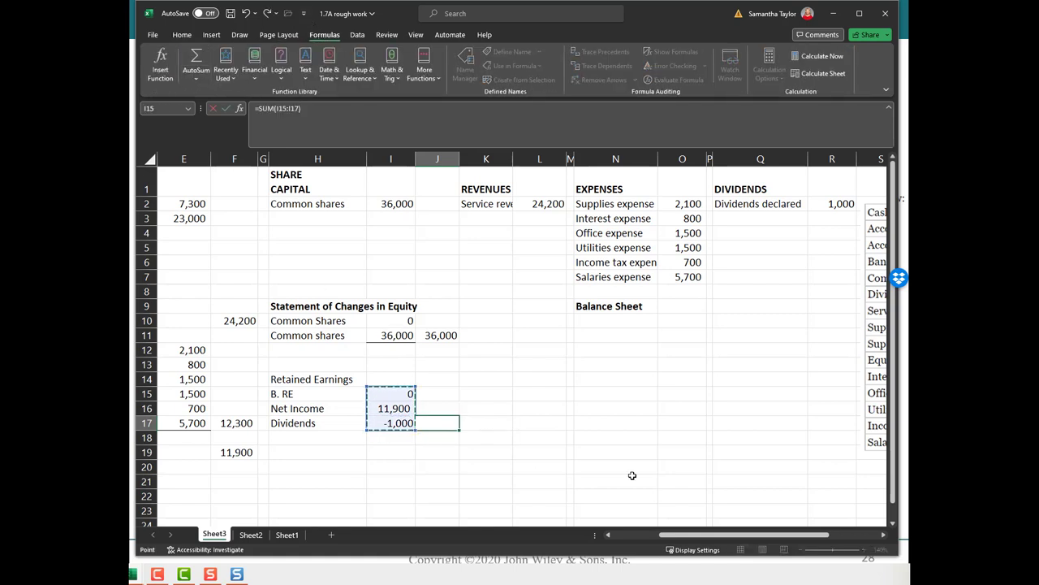
pyautogui.press('Return')
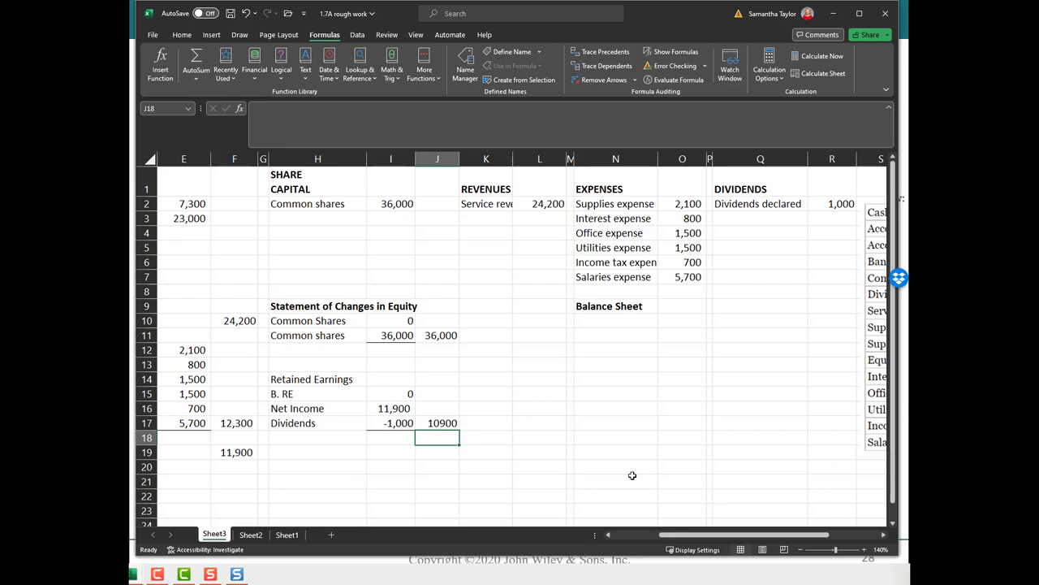
pyautogui.press('Up')
pyautogui.click(182, 35)
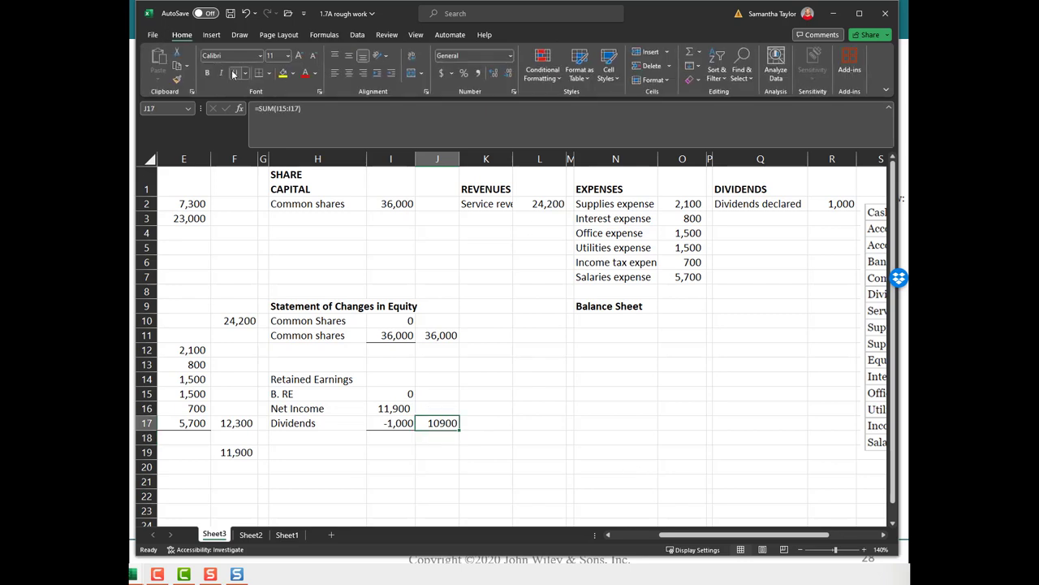
pyautogui.click(610, 467)
# - Label H18 as Shareholders' Equity
pyautogui.click(325, 439)
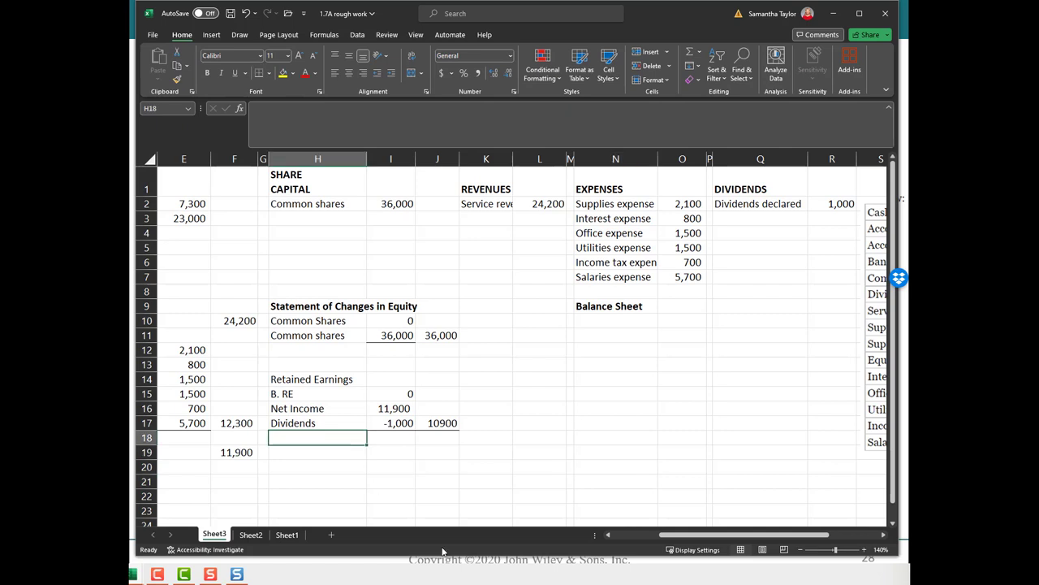
pyautogui.write("Shareholders'")
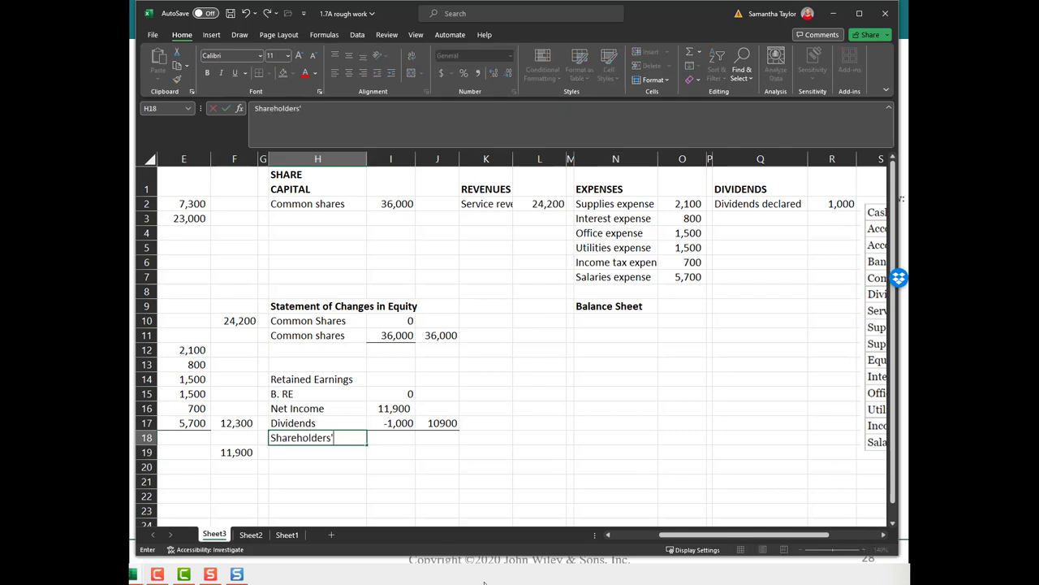
pyautogui.write(' Equity')
pyautogui.press('Return')
# - Total the shareholders' equity in J18 with =SUM(J10:J17)
pyautogui.press('Up')
pyautogui.press('Right')
pyautogui.press('Right')
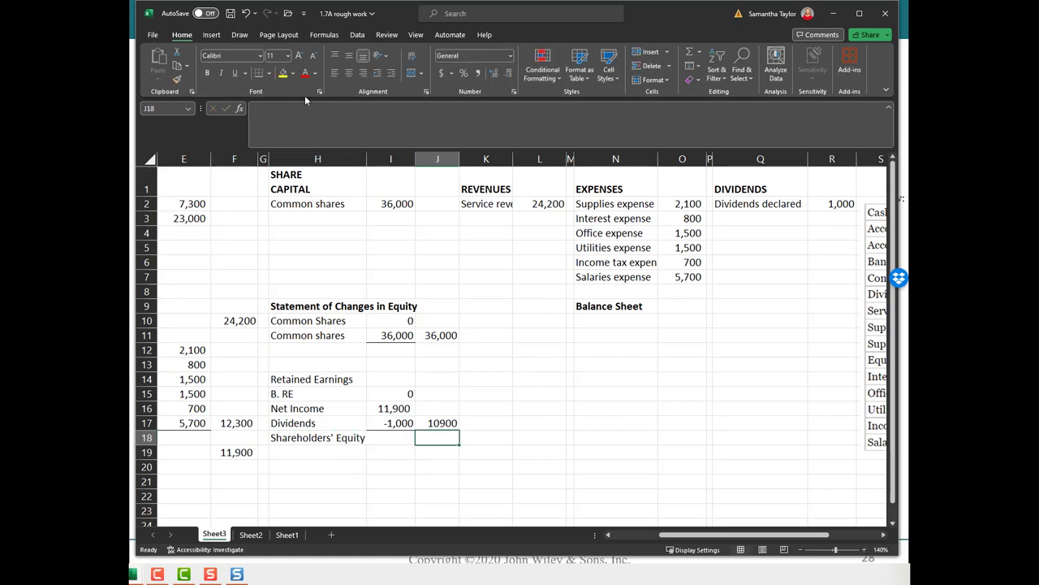
pyautogui.click(324, 34)
pyautogui.click(196, 63)
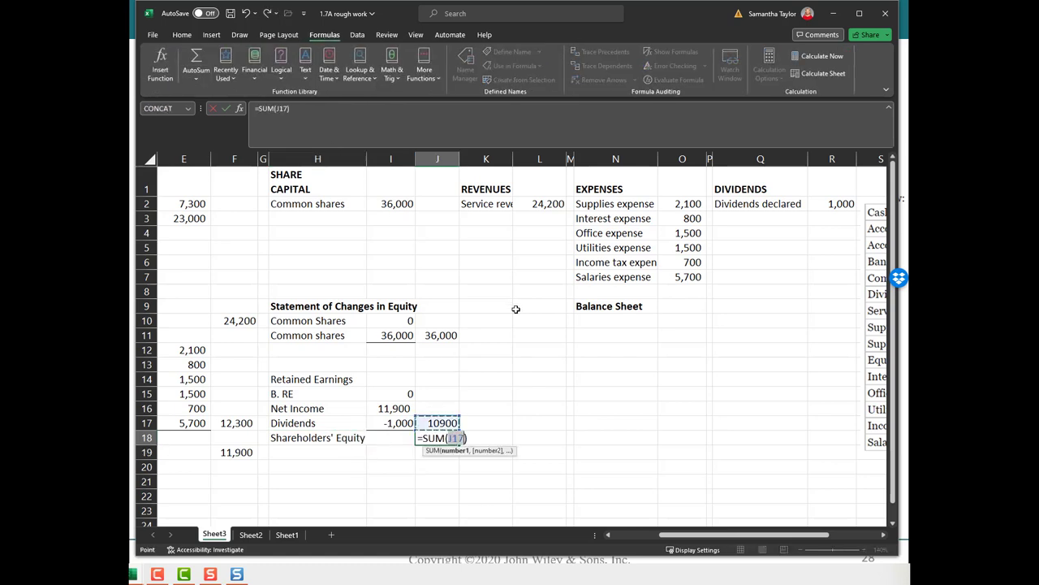
pyautogui.moveTo(438, 325); pyautogui.dragTo(433, 422)
pyautogui.press('Return')
pyautogui.press('Up')
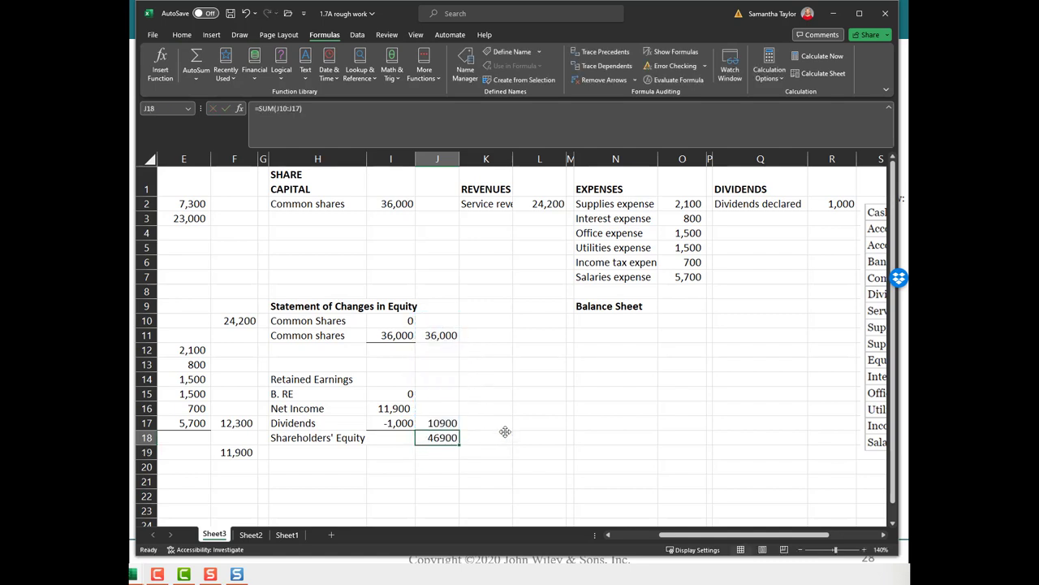
# - Format the shareholders' equity total in J18 with a thousands separator and no decimals
pyautogui.click(182, 34)
pyautogui.click(478, 73)
pyautogui.click(505, 76)
pyautogui.click(619, 451)
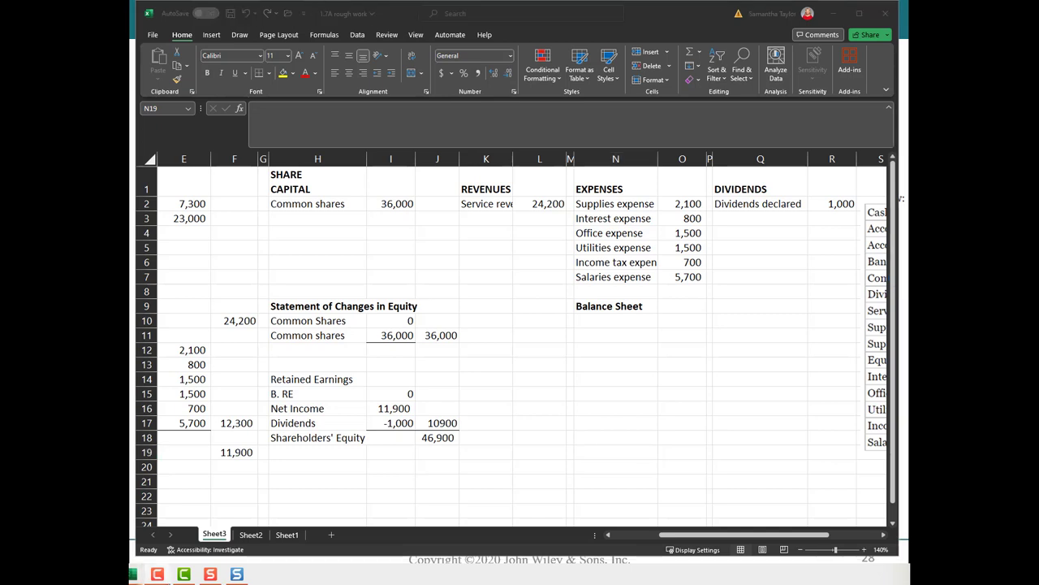
# - Highlight the net income amounts in F19 and I16 with a light green fill
pyautogui.click(668, 541)
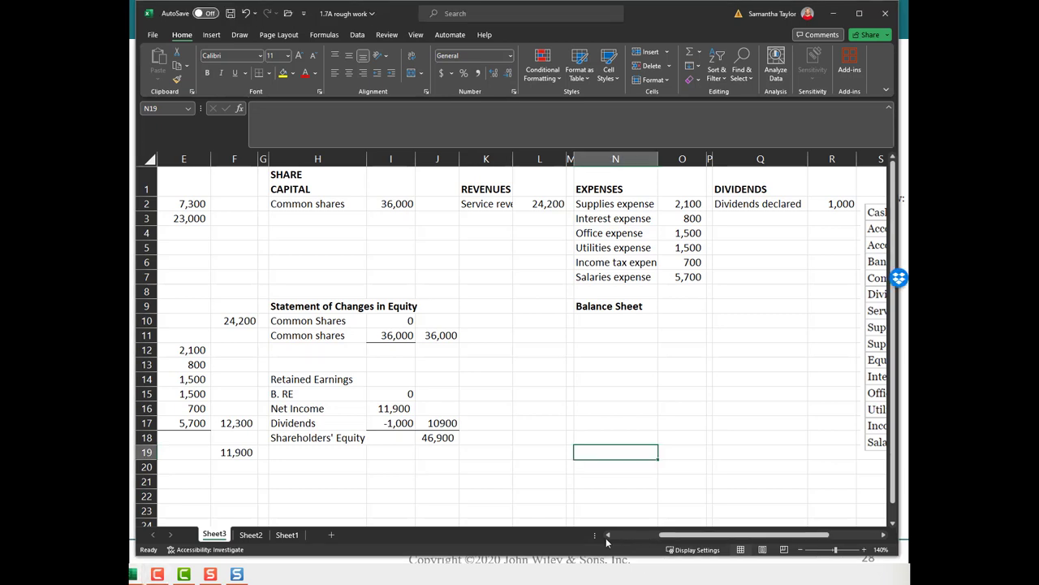
pyautogui.moveTo(723, 534); pyautogui.dragTo(677, 535)
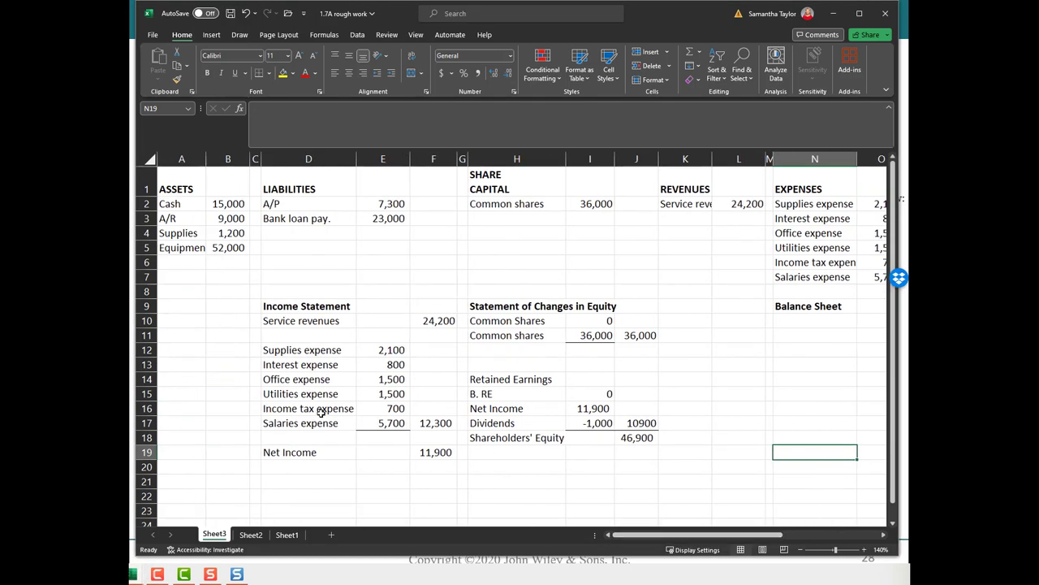
pyautogui.click(436, 451)
pyautogui.keyDown('ctrl'); pyautogui.click(583, 410); pyautogui.keyUp('ctrl')
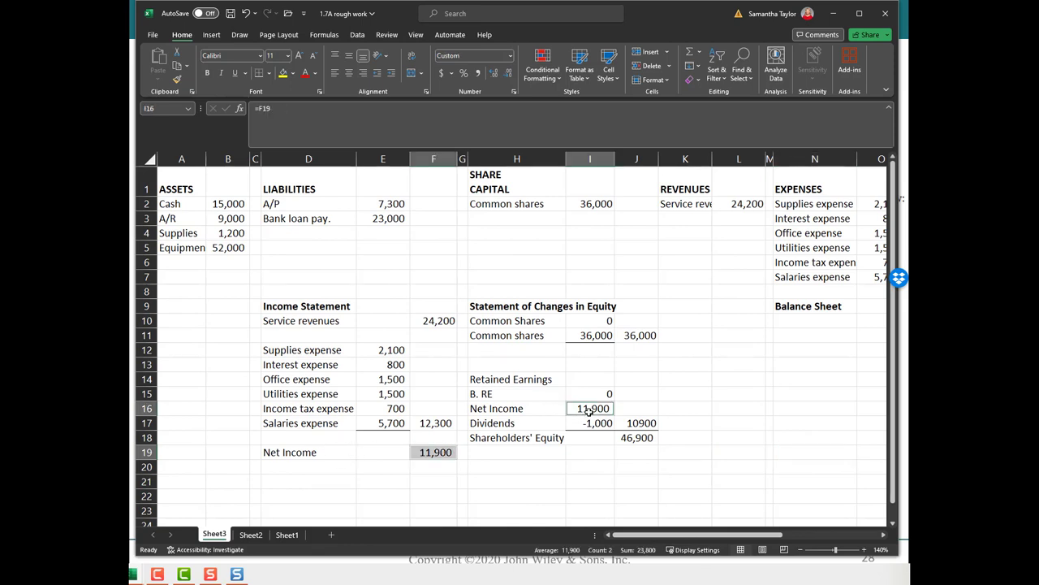
pyautogui.click(294, 74)
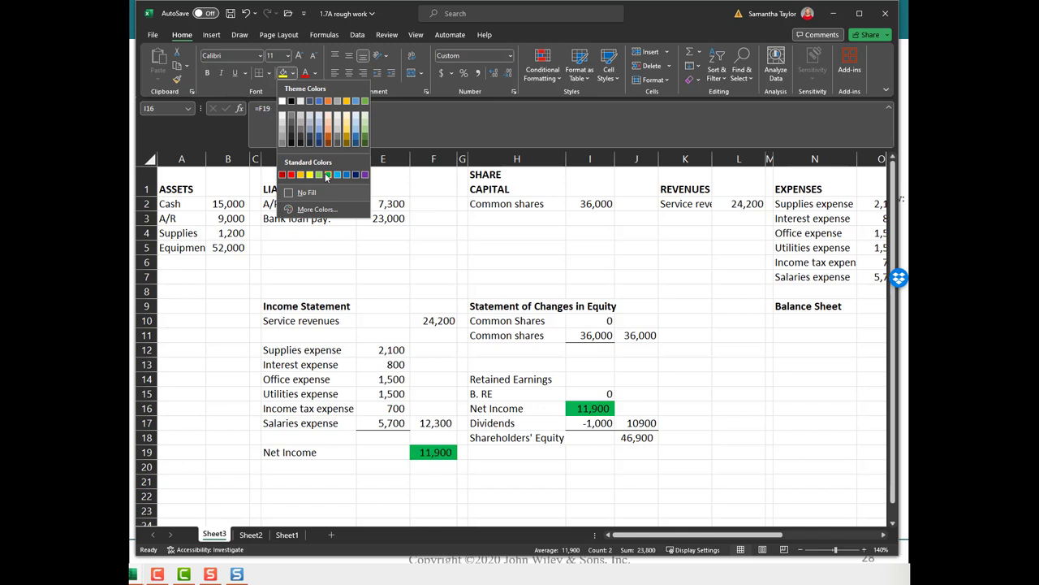
pyautogui.click(320, 180)
pyautogui.click(680, 493)
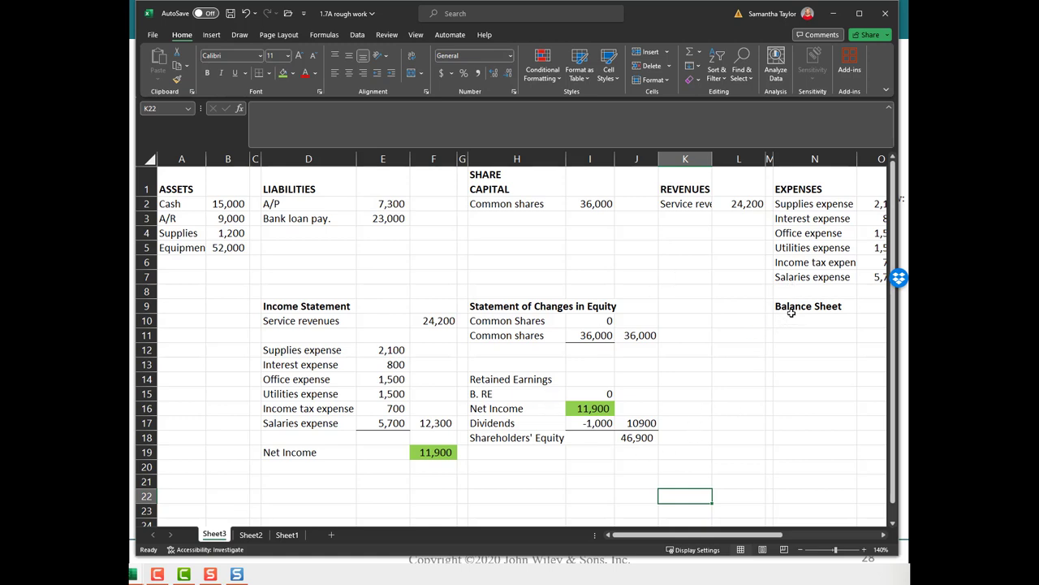
# - Clear the Balance Sheet heading from N9
pyautogui.click(815, 408)
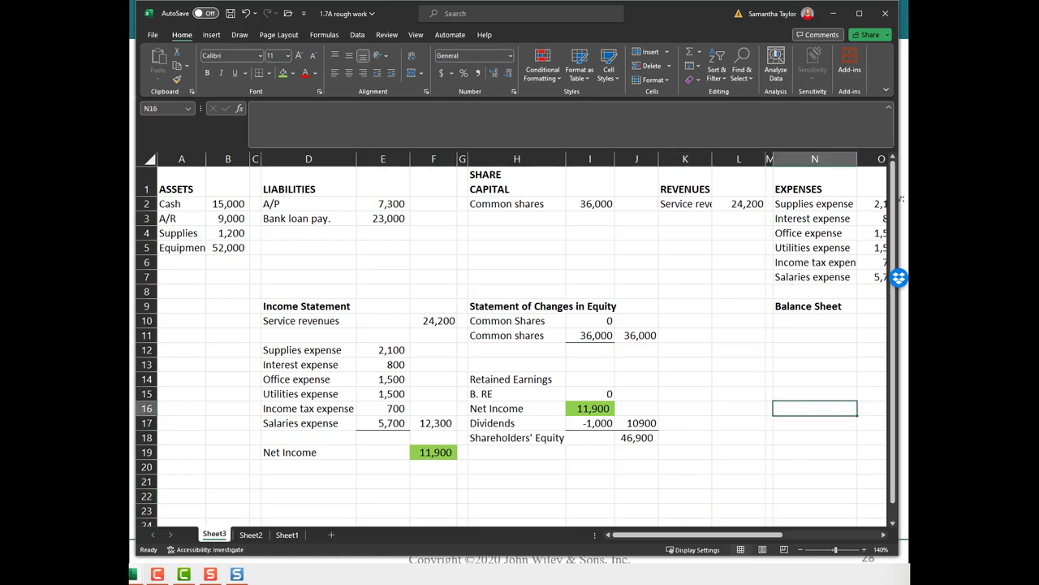
pyautogui.press('Right')
pyautogui.press('Right')
pyautogui.press('Right')
pyautogui.press('Right')
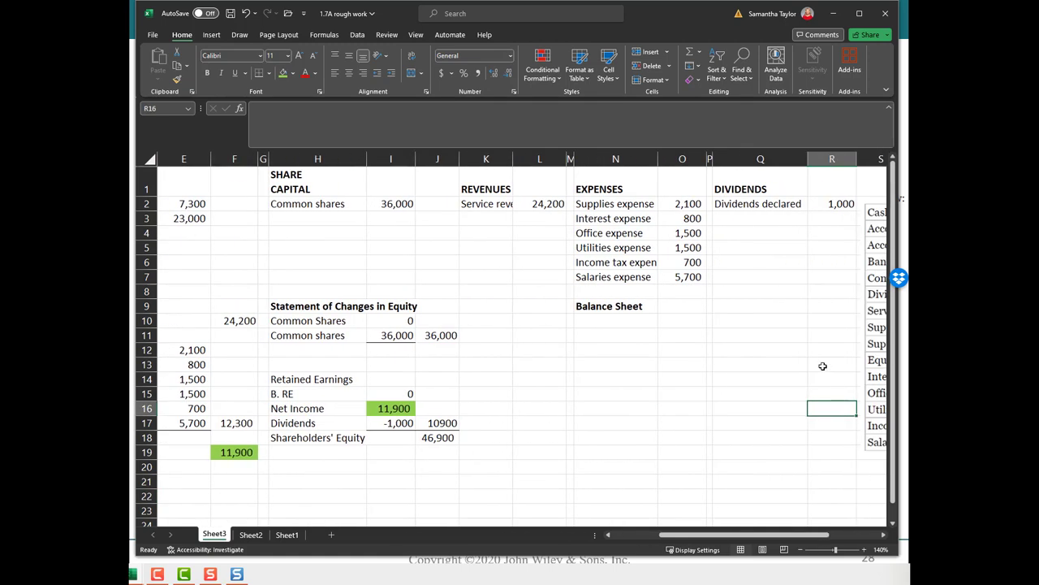
pyautogui.click(634, 305)
pyautogui.hotkey('ctrl', 'c')
pyautogui.press('BackSpace')
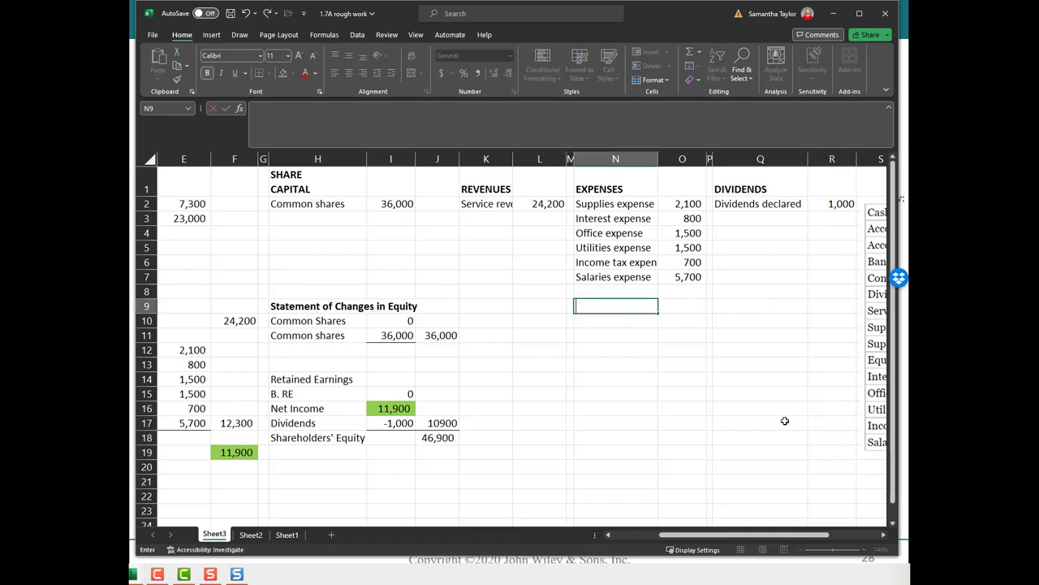
pyautogui.press('Return')
pyautogui.click(737, 187)
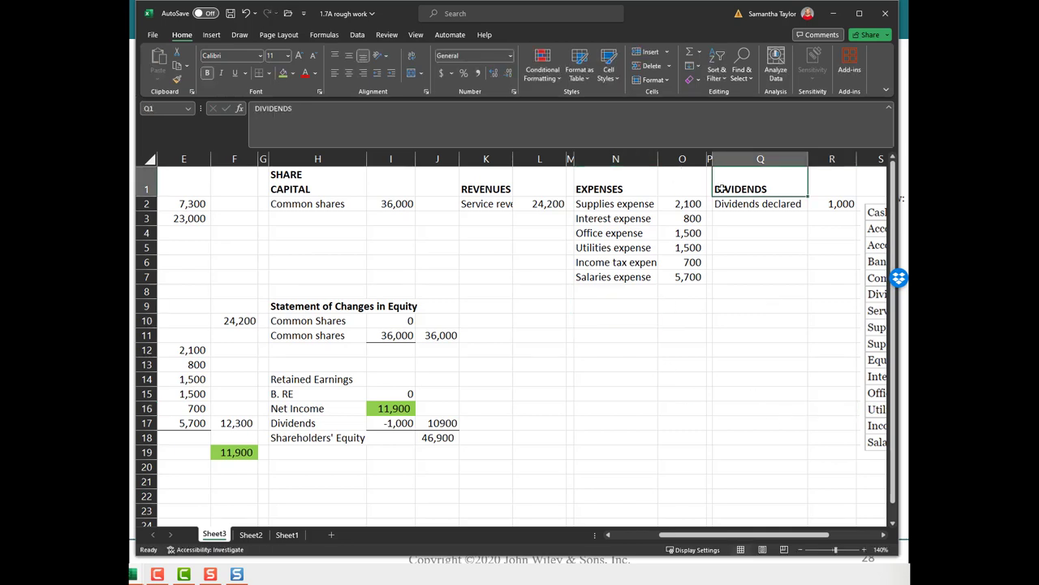
pyautogui.click(592, 181)
pyautogui.click(507, 187)
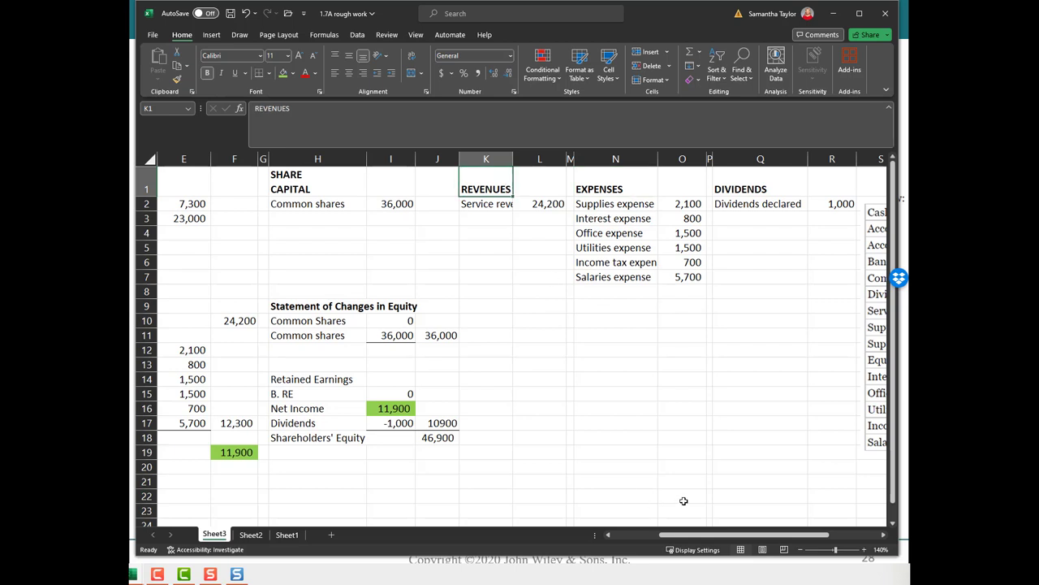
pyautogui.click(375, 185)
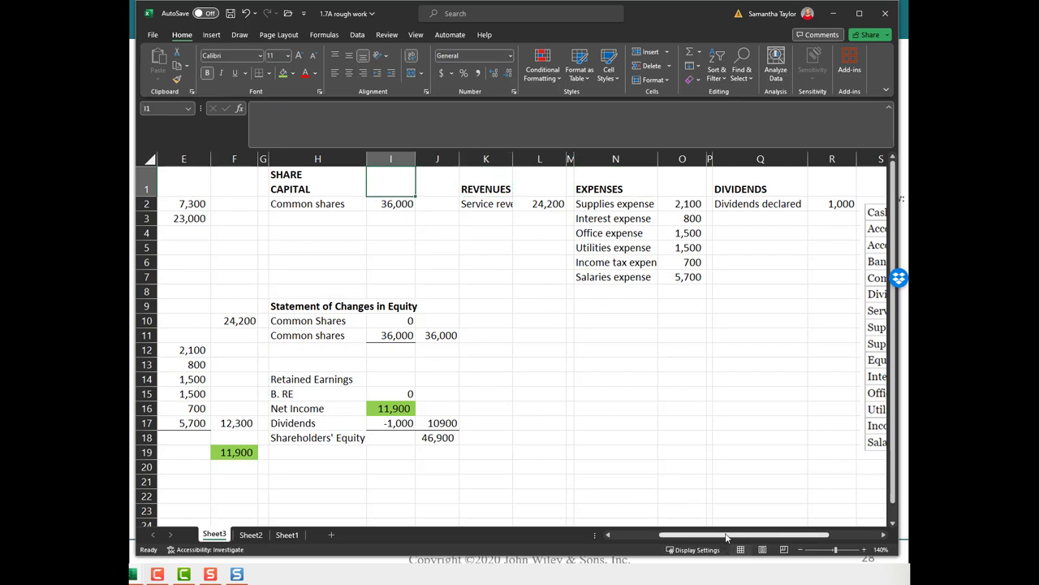
pyautogui.moveTo(723, 534); pyautogui.dragTo(672, 535)
pyautogui.click(598, 207)
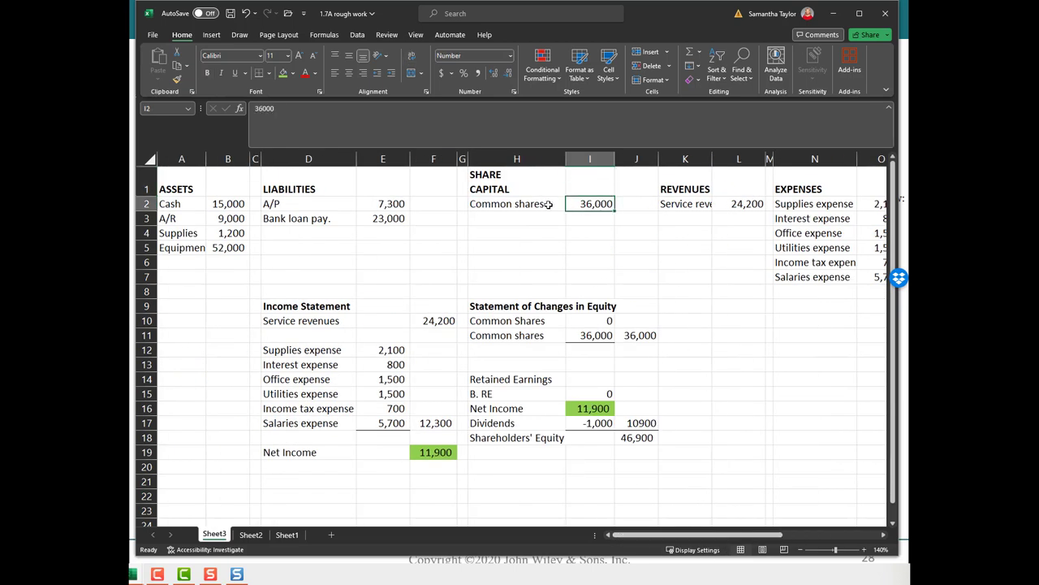
pyautogui.scroll(-2, 543, 279)
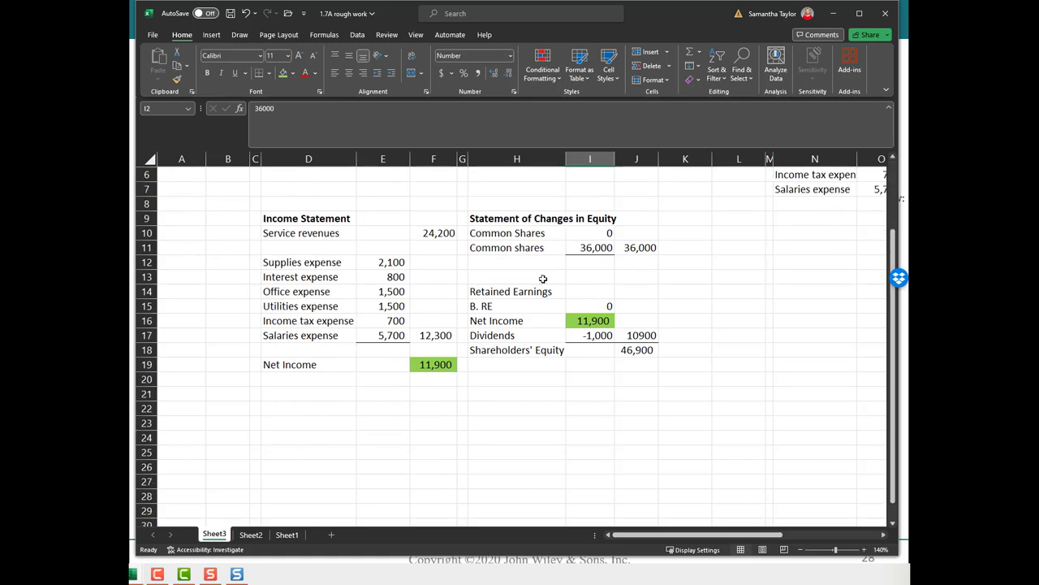
pyautogui.click(297, 424)
pyautogui.scroll(2, 339, 441)
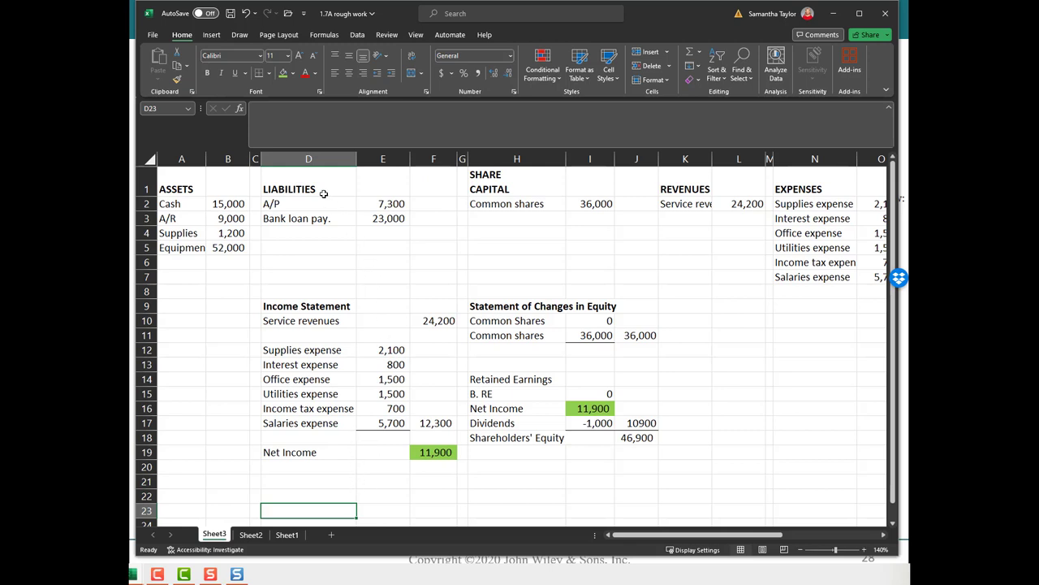
pyautogui.scroll(-1, 385, 438)
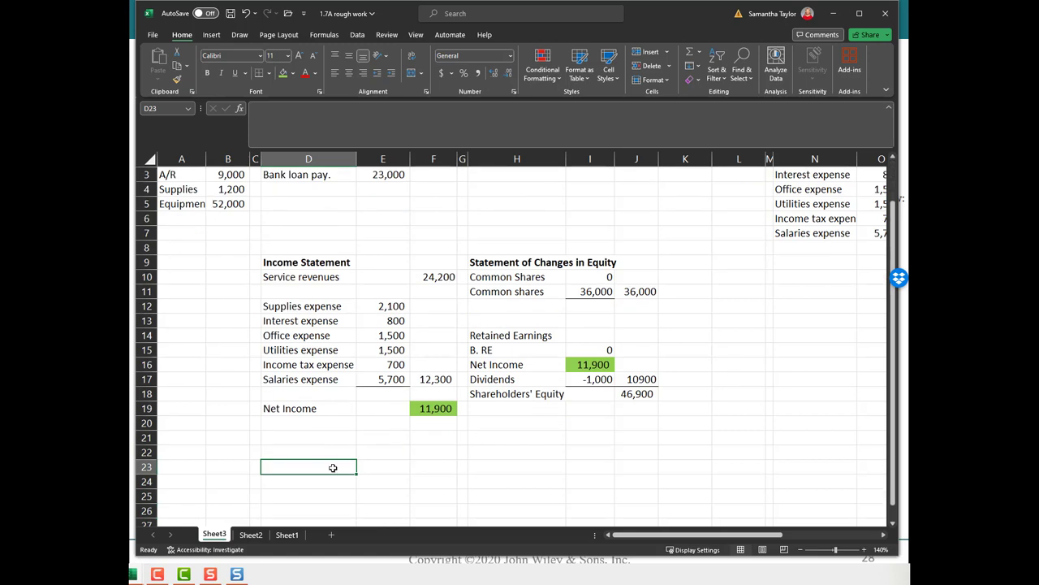
pyautogui.click(315, 441)
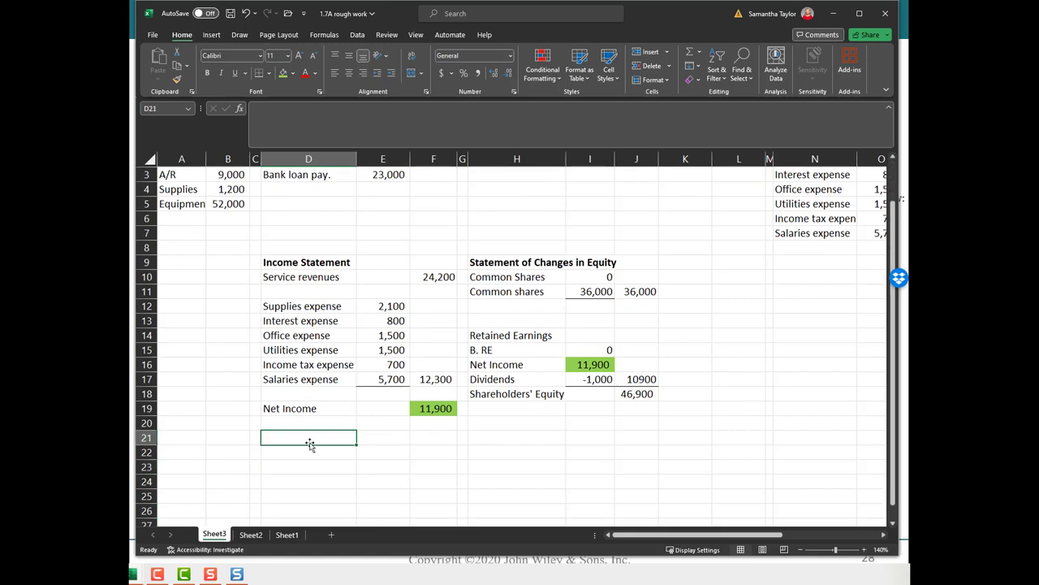
pyautogui.write('Balance Sheet')
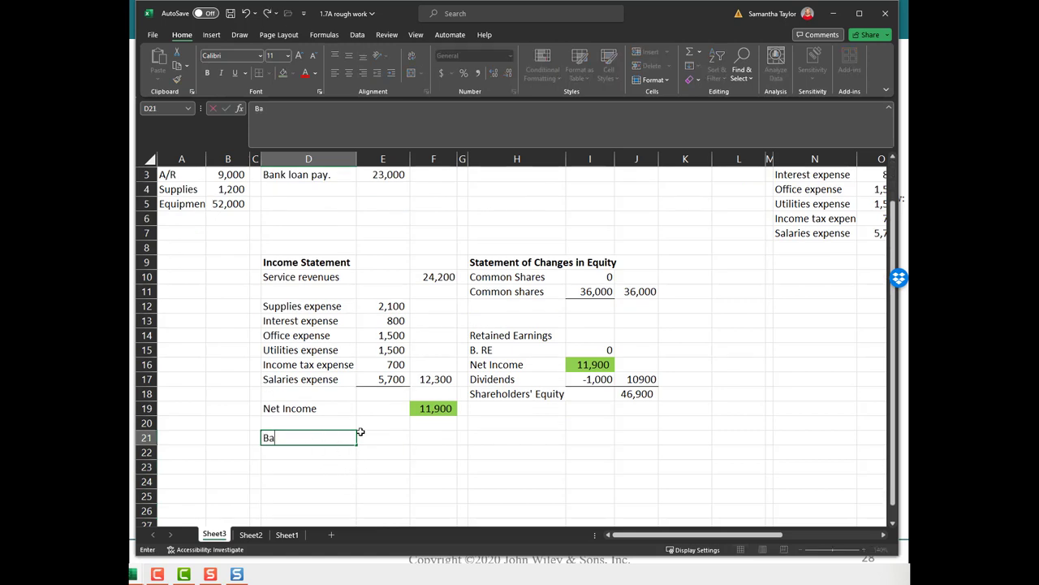
pyautogui.press('Return')
pyautogui.press('Up')
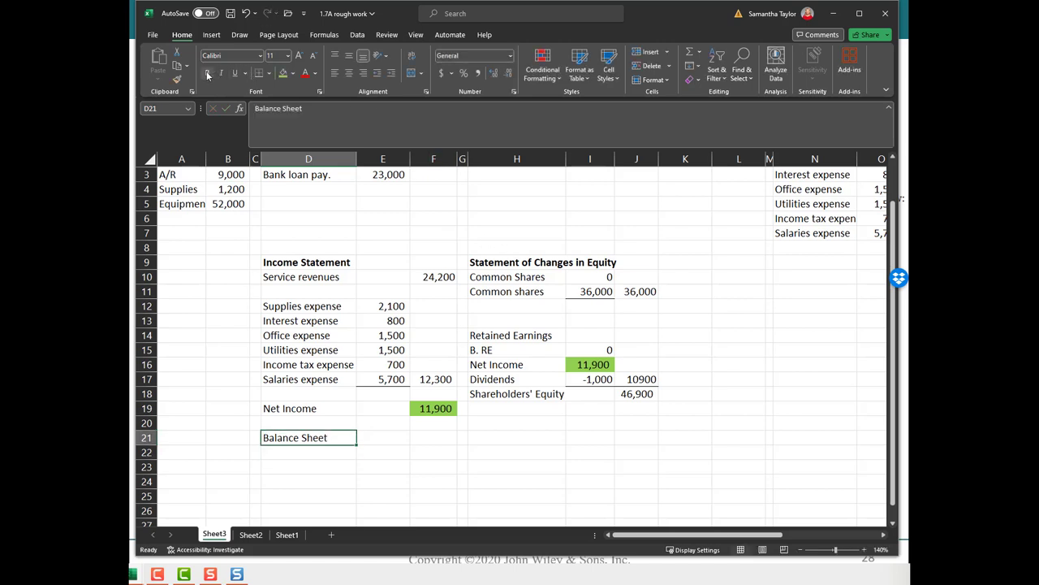
pyautogui.click(599, 451)
pyautogui.click(314, 441)
pyautogui.press('Up')
pyautogui.click(314, 441)
pyautogui.press('Delete')
pyautogui.press('Down')
pyautogui.scroll(1, 687, 323)
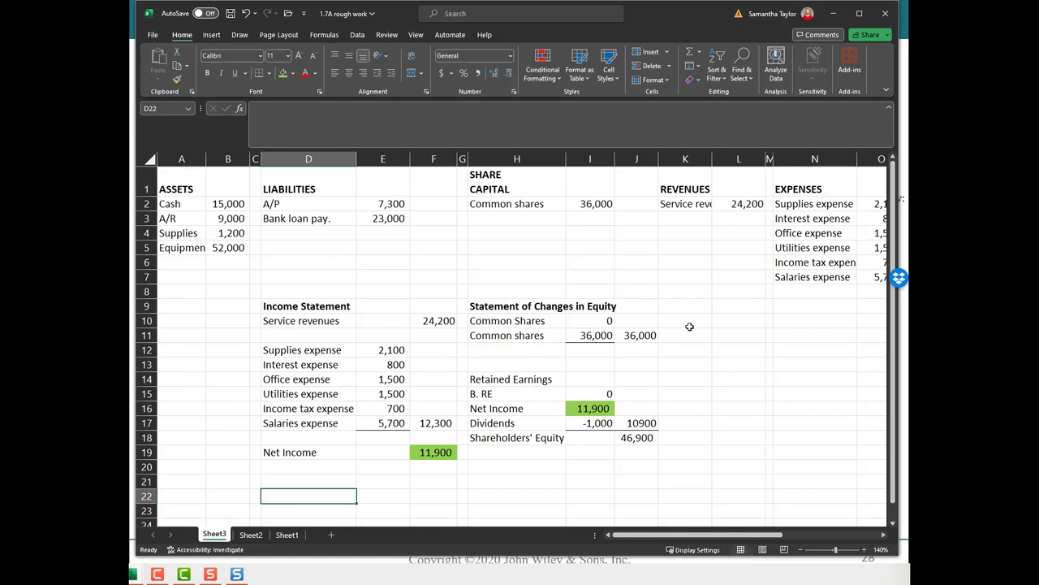
# - Enter the heading Balance Sheet in L9, beside the Statement of Changes in Equity
pyautogui.click(691, 309)
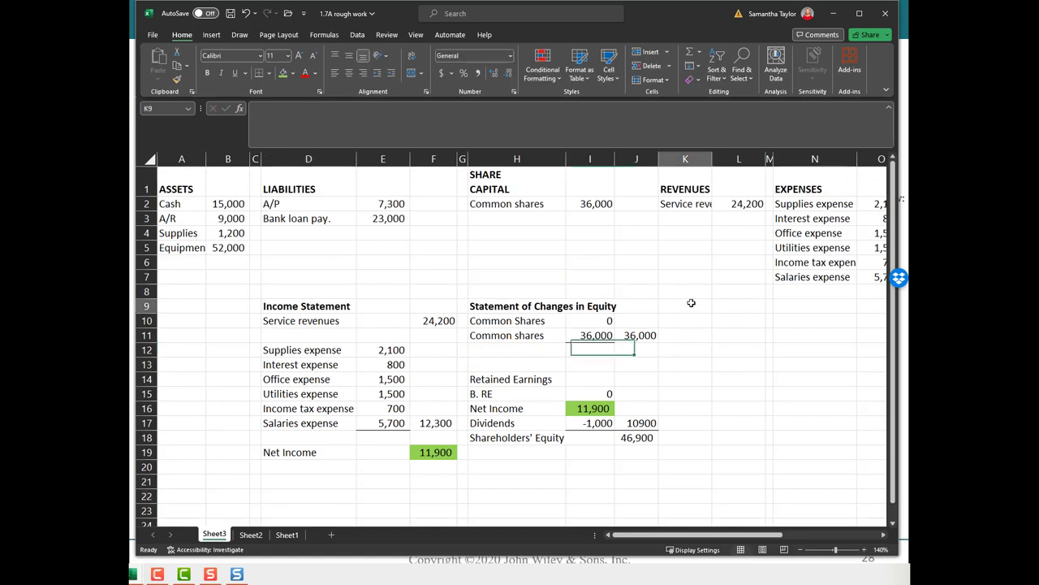
pyautogui.click(749, 305)
pyautogui.write('Balance Sheet')
pyautogui.press('Return')
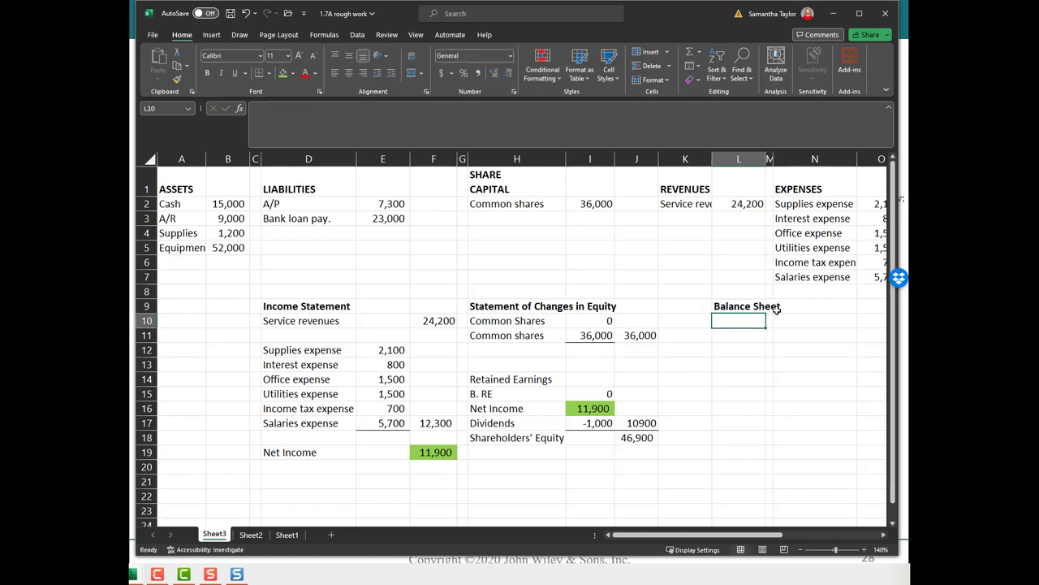
# - Insert two blank columns before column M to make room for the balance sheet amounts
pyautogui.click(770, 159)
pyautogui.rightClick(769, 159)
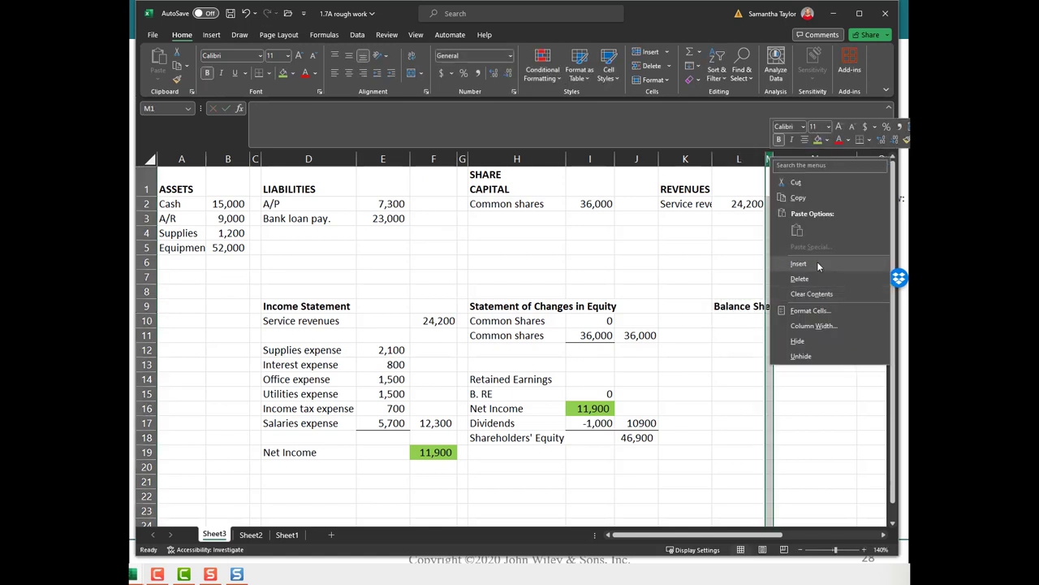
pyautogui.click(817, 264)
pyautogui.click(780, 323)
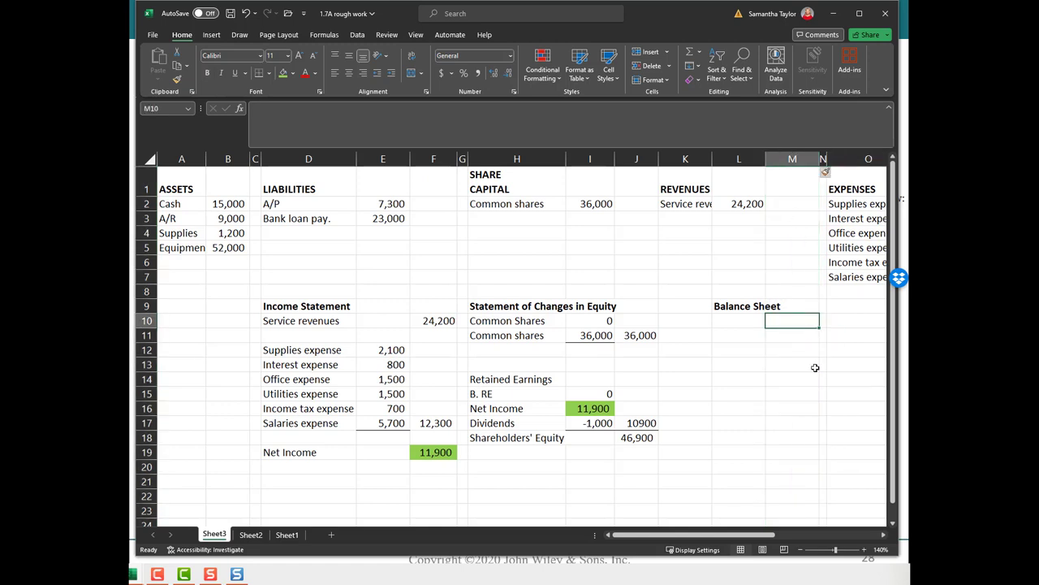
pyautogui.click(791, 159)
pyautogui.rightClick(792, 160)
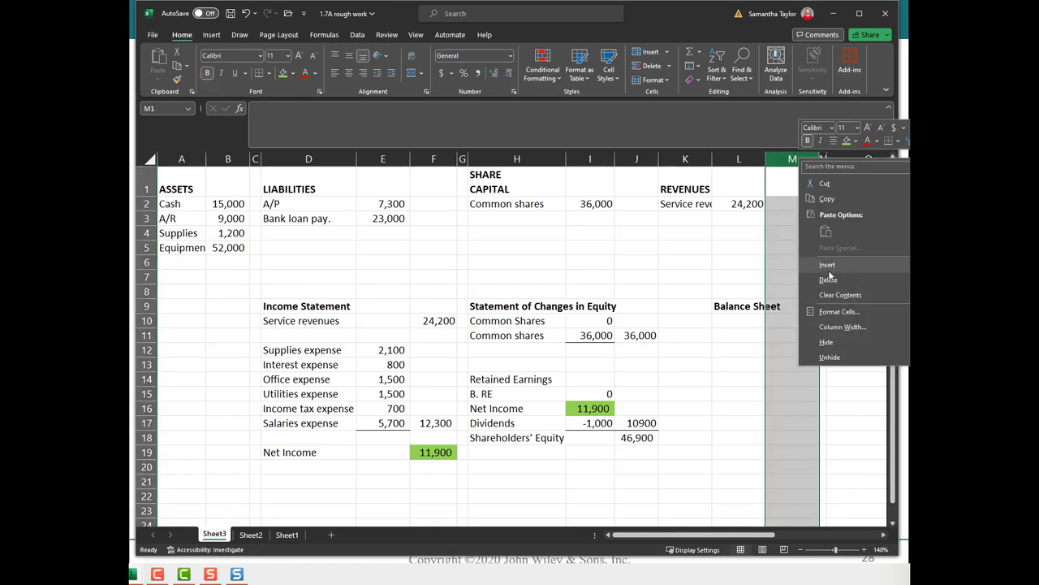
pyautogui.click(820, 270)
# - Enter the accounting equation A = L + E in L8 above the Balance Sheet heading
pyautogui.click(738, 290)
pyautogui.write('A = L +')
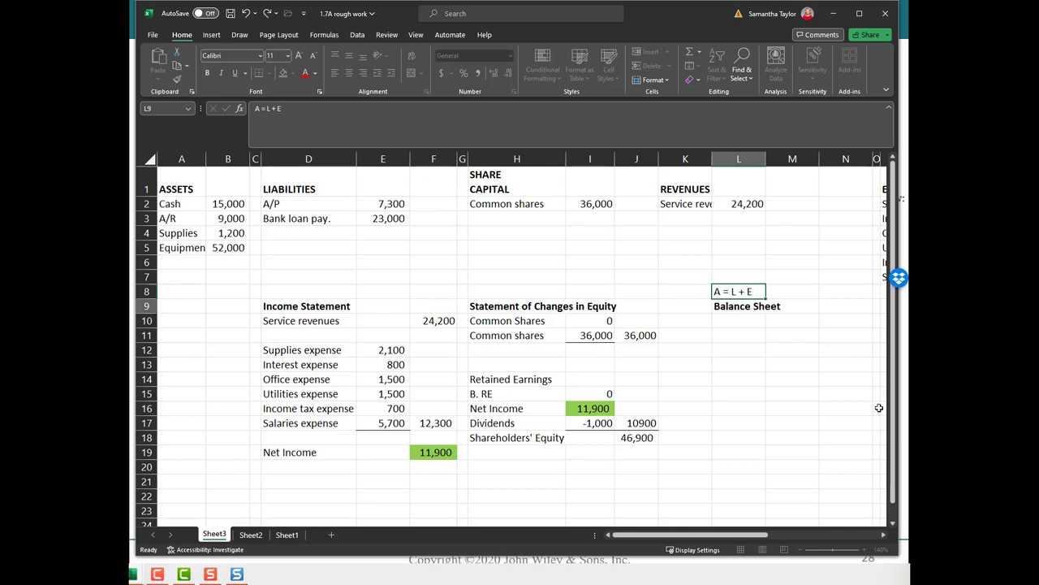
pyautogui.write(' E')
pyautogui.press('Return')
# - Enter the section label Assets in L10 under the Balance Sheet heading
pyautogui.press('Up')
pyautogui.press('Down')
pyautogui.press('Down')
pyautogui.press('Down')
pyautogui.press('Up')
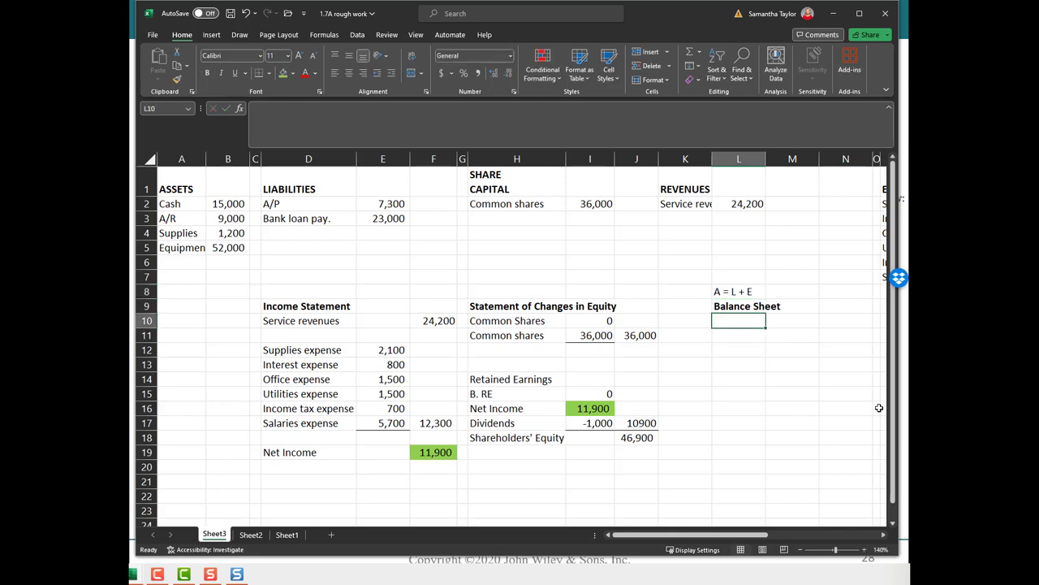
pyautogui.write('Assets')
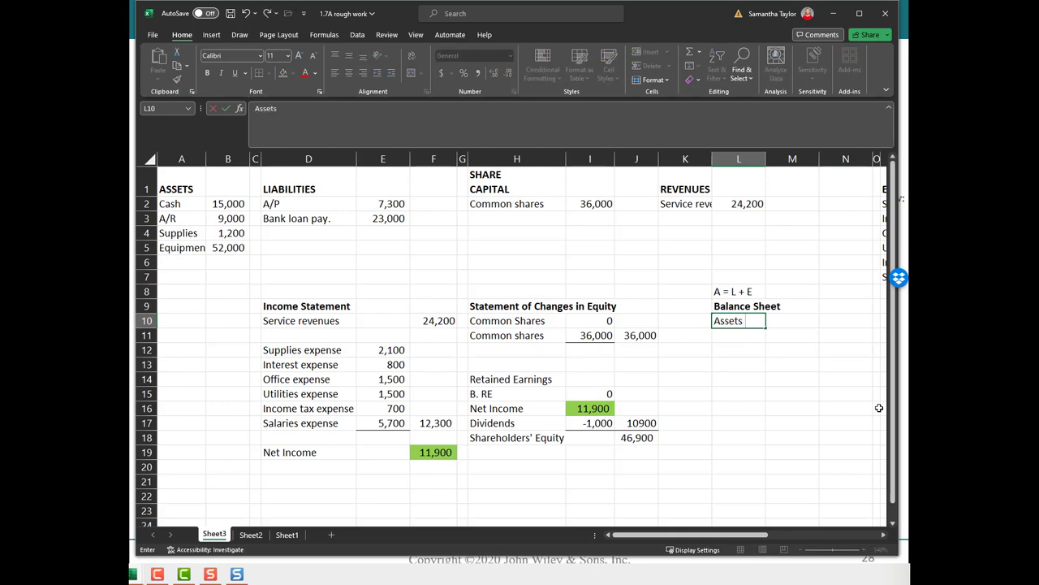
pyautogui.press('Return')
# - Copy the asset accounts and balances from A2:B5 into the balance sheet starting at L11
pyautogui.moveTo(185, 205); pyautogui.dragTo(231, 248)
pyautogui.hotkey('ctrl', 'c')
pyautogui.click(739, 333)
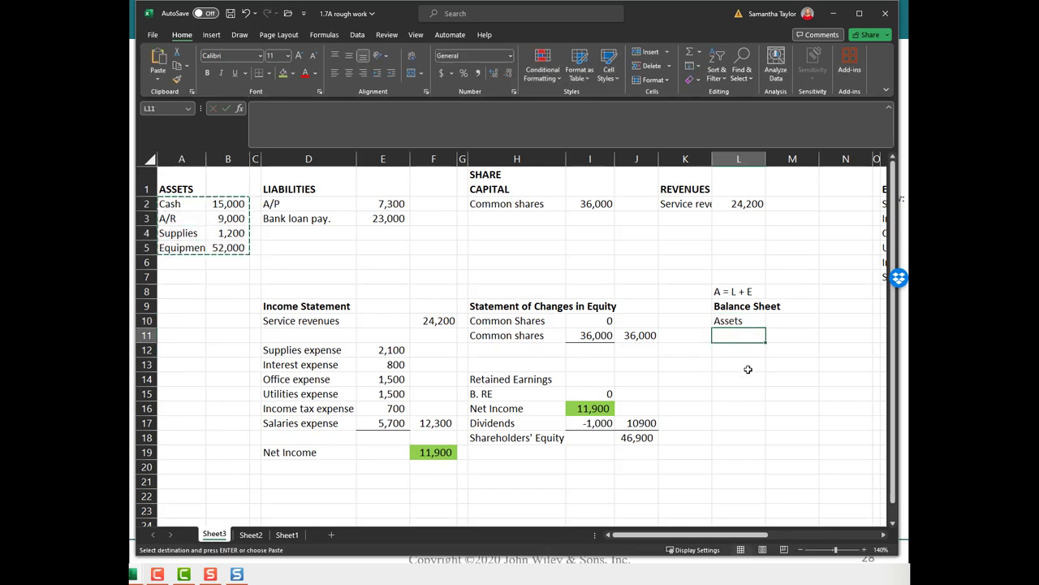
pyautogui.hotkey('ctrl', 'v')
pyautogui.click(777, 423)
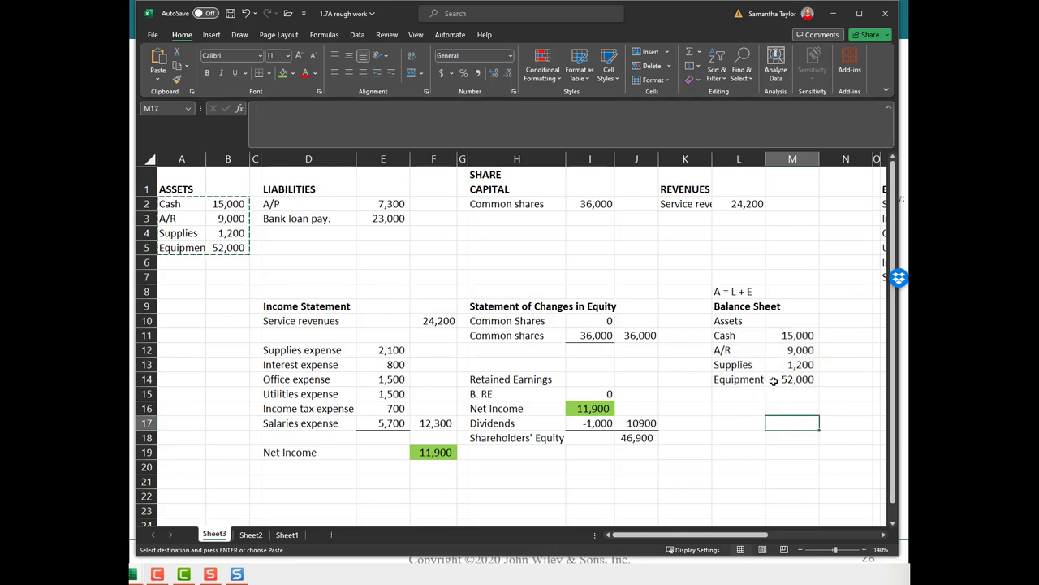
# - Total the asset amounts M11:M14 in N14 with a SUM formula
pyautogui.click(842, 378)
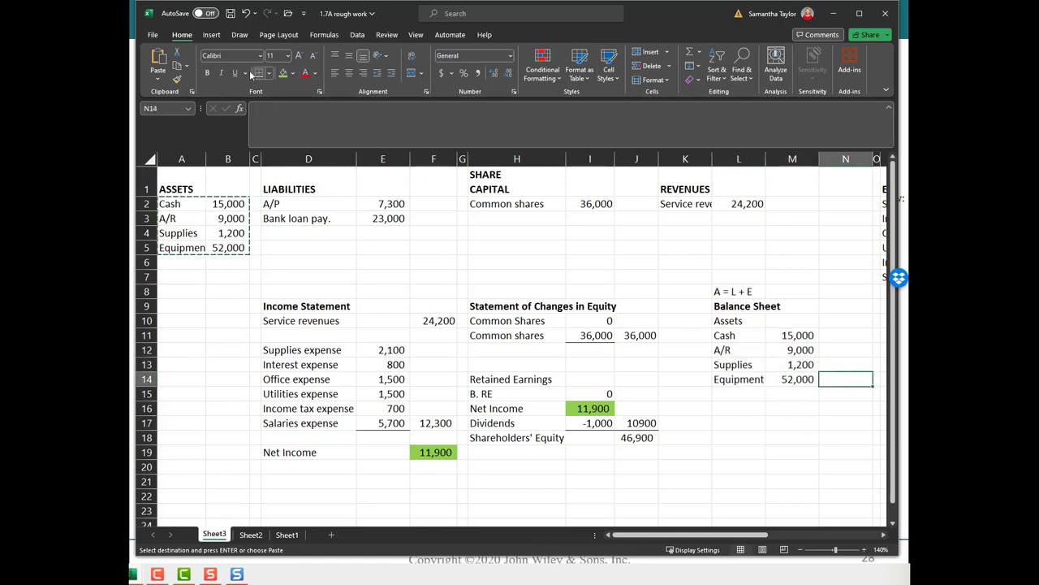
pyautogui.click(351, 35)
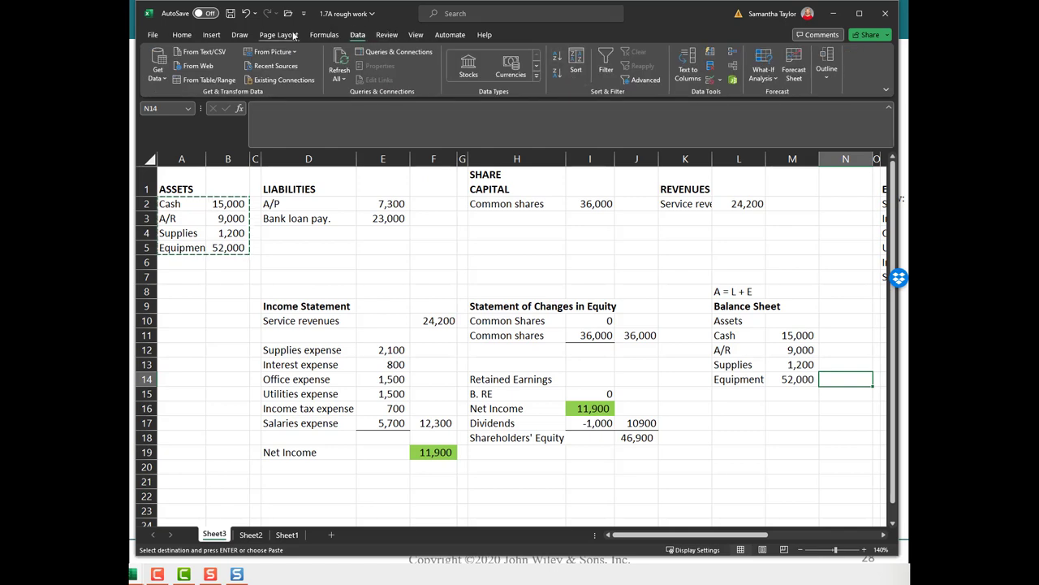
pyautogui.click(324, 34)
pyautogui.click(196, 61)
pyautogui.moveTo(795, 336); pyautogui.dragTo(796, 380)
pyautogui.press('Return')
# - Add a bottom border under the equipment amount in M14
pyautogui.press('Up')
pyautogui.press('Left')
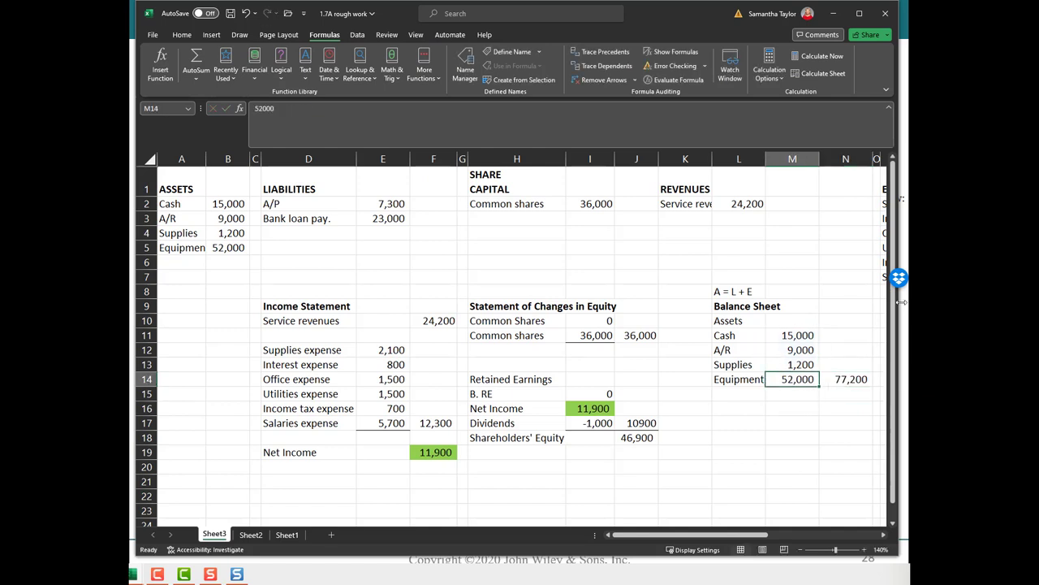
pyautogui.click(182, 35)
pyautogui.click(783, 435)
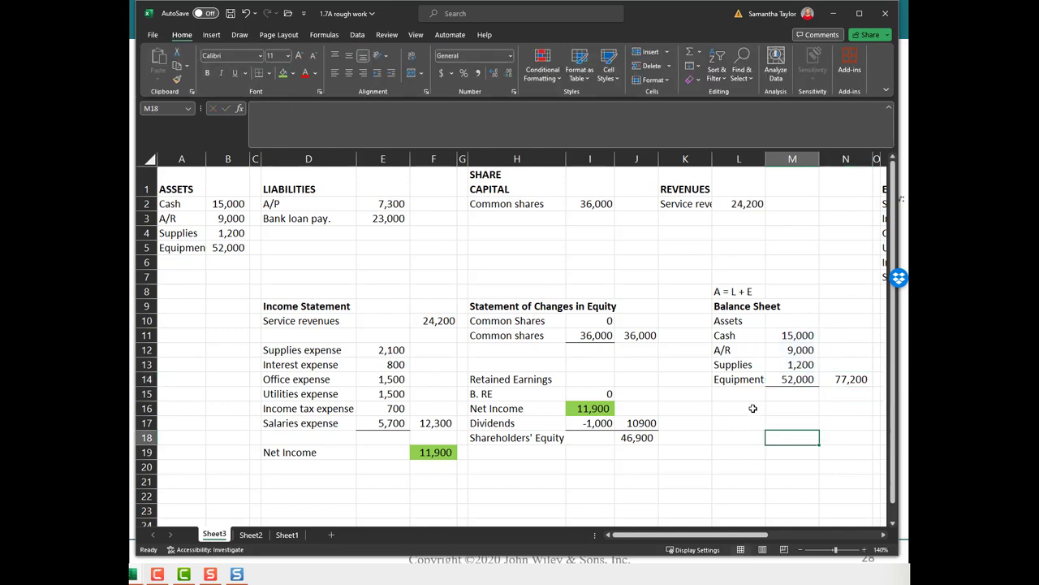
# - Enter the label Liabilities in L16 and copy the liability accounts and balances from D2:E3 to L17
pyautogui.click(753, 409)
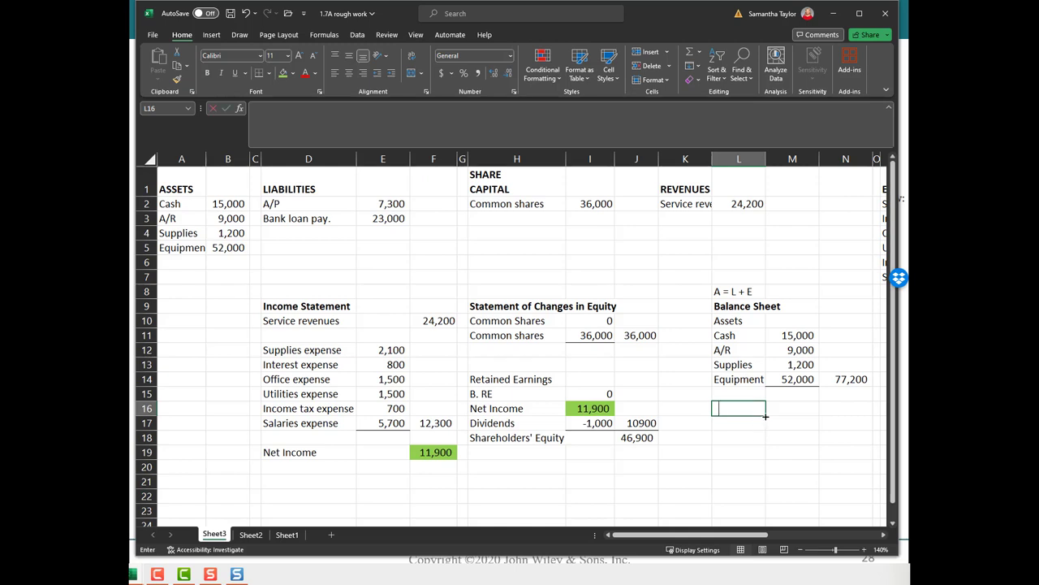
pyautogui.write('Liabilities')
pyautogui.press('Return')
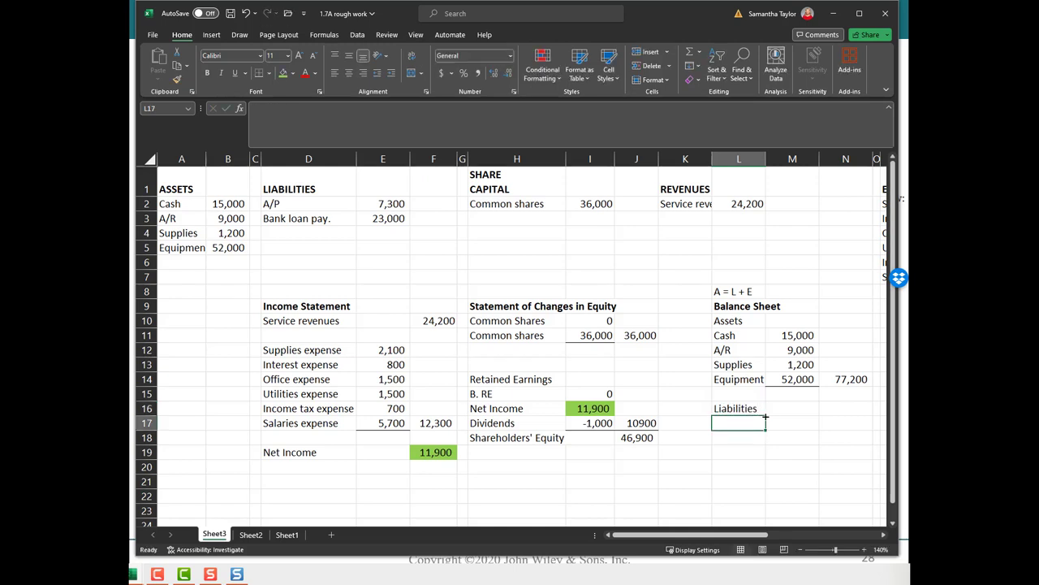
pyautogui.moveTo(331, 199); pyautogui.dragTo(382, 218)
pyautogui.hotkey('ctrl', 'c')
pyautogui.click(724, 422)
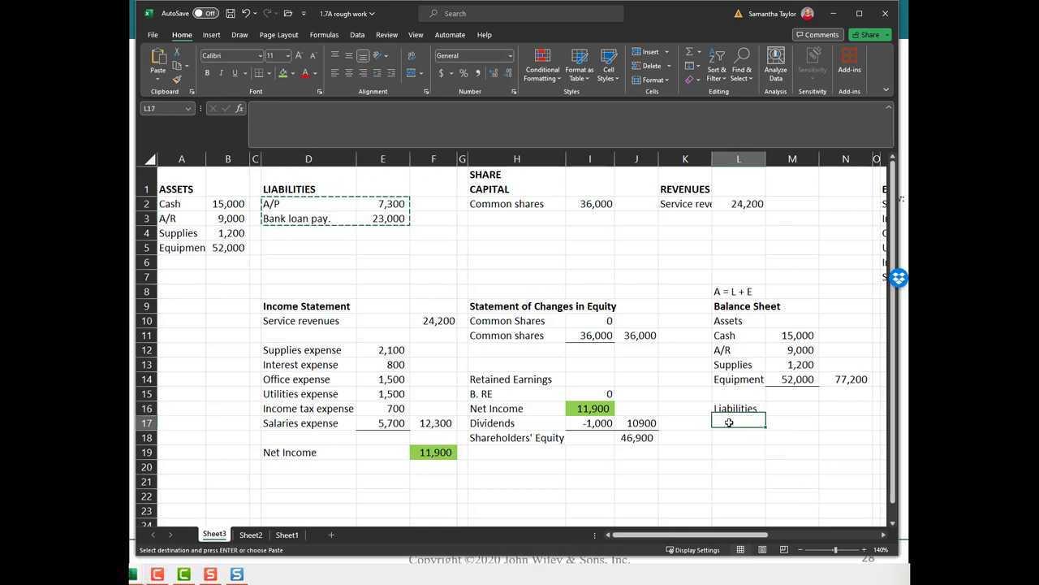
pyautogui.hotkey('ctrl', 'v')
# - Add a bottom border under the bank loan amount in M18
pyautogui.click(804, 442)
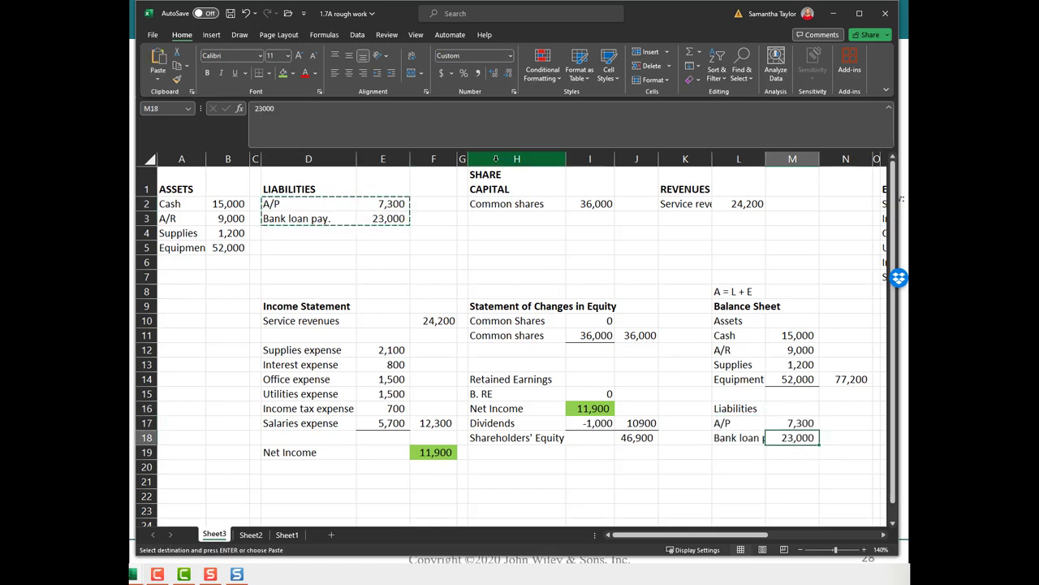
pyautogui.press('Escape')
pyautogui.click(857, 447)
# - Total the liability amounts M17:M18 in N18 with a SUM formula
pyautogui.click(858, 438)
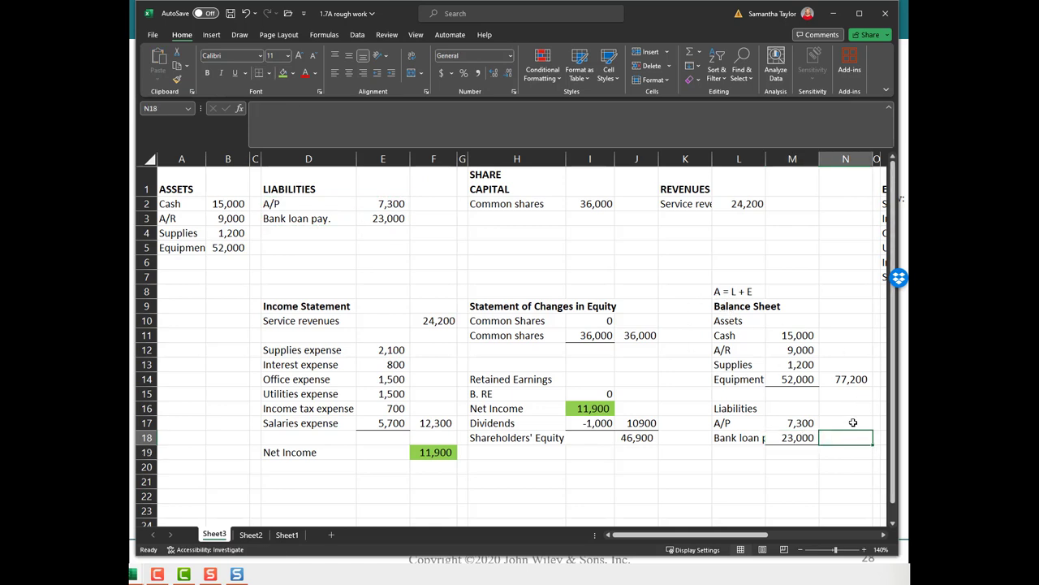
pyautogui.click(324, 34)
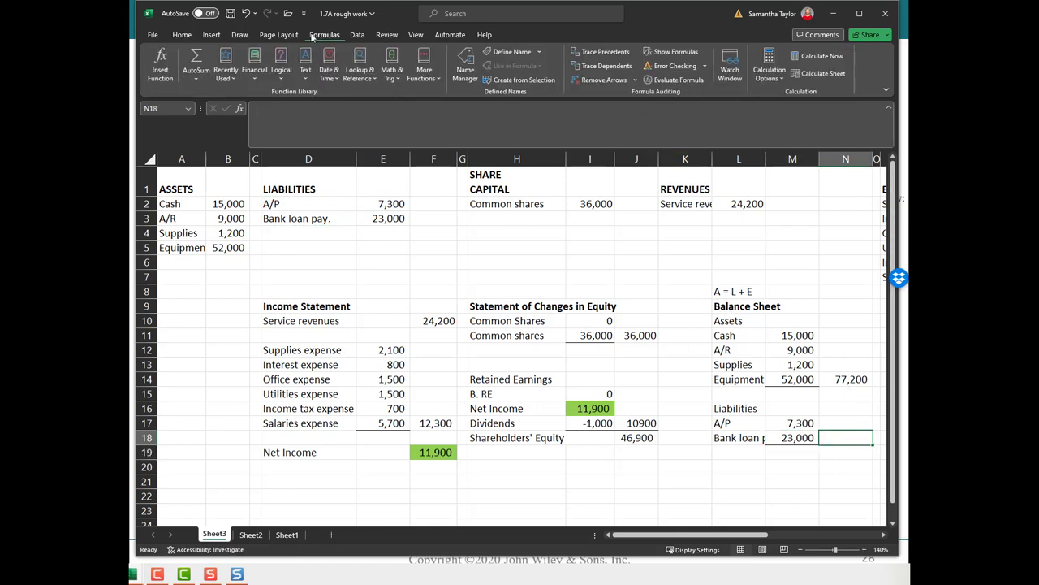
pyautogui.click(205, 57)
pyautogui.moveTo(792, 423); pyautogui.dragTo(820, 443)
pyautogui.press('Return')
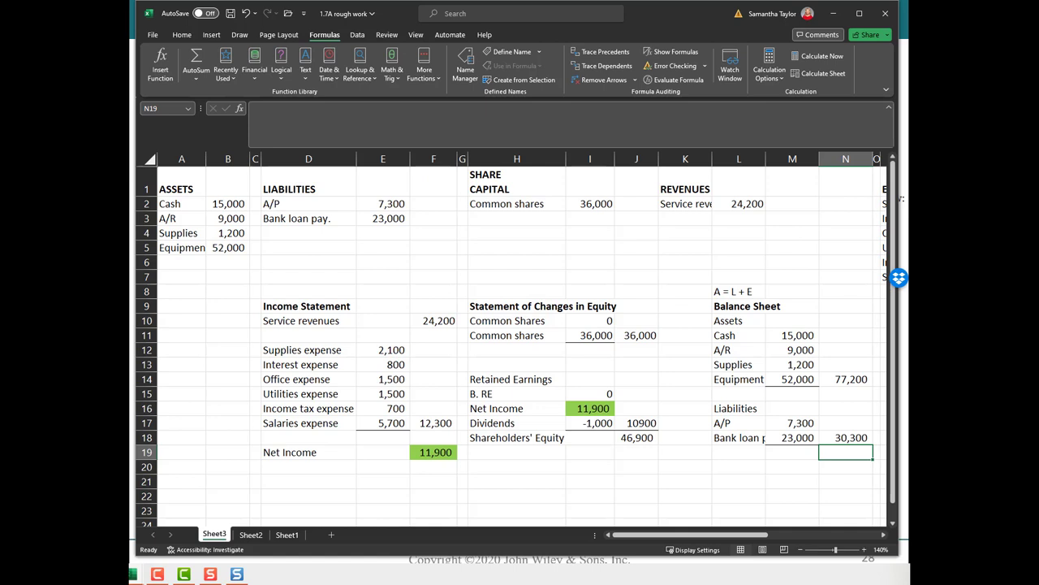
pyautogui.press('Return')
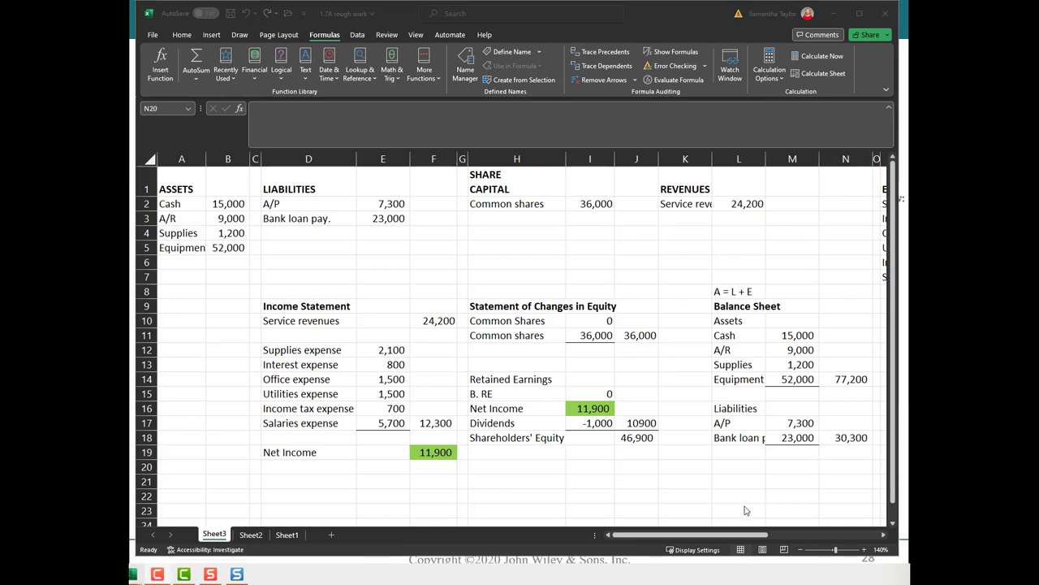
# - Enter the section label Equity in L20 below the liabilities
pyautogui.click(738, 460)
pyautogui.write('Equity')
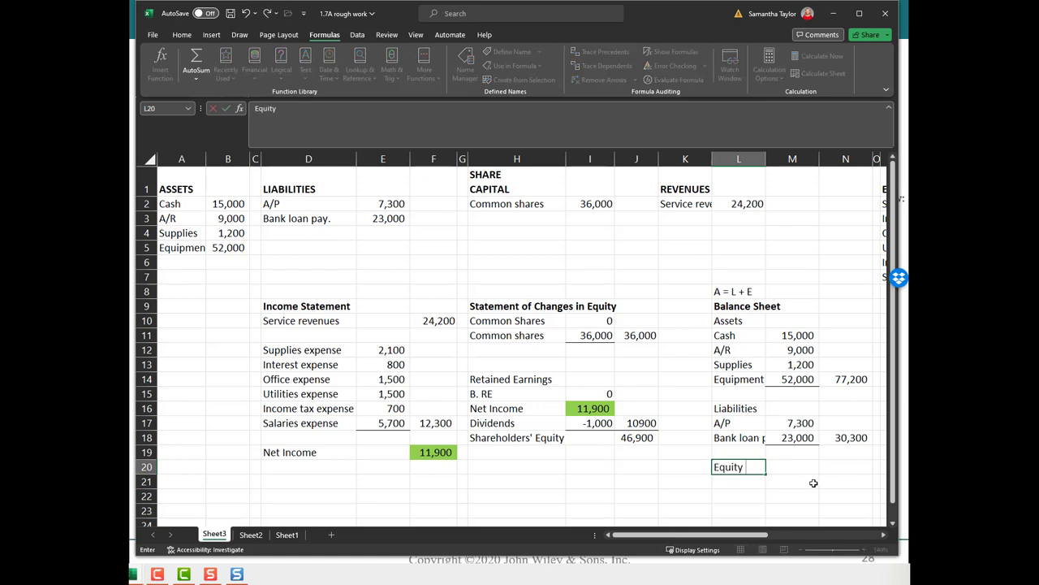
pyautogui.press('Return')
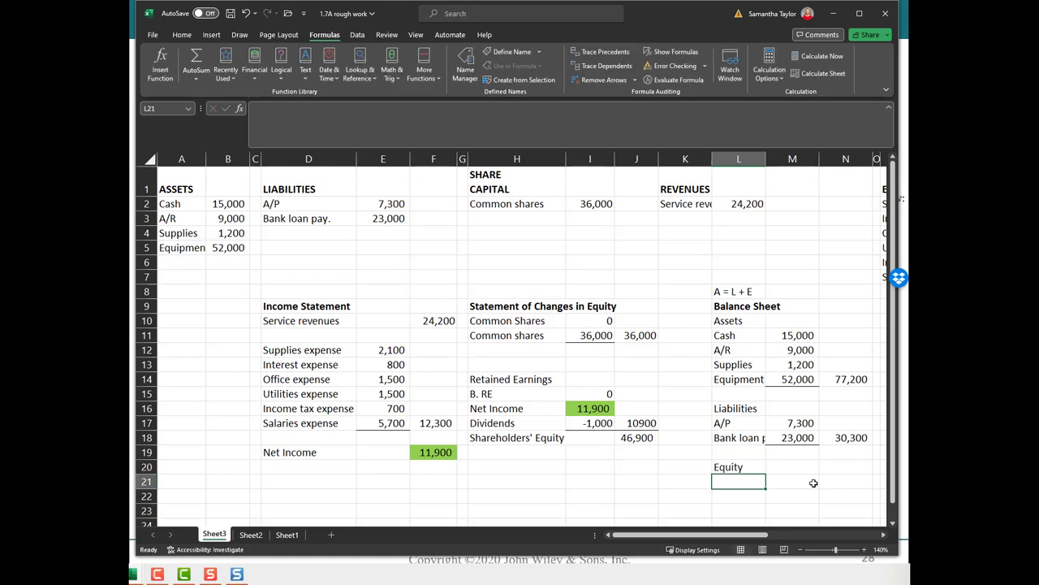
# - Copy the Common shares label from H11 to L21 and resize columns K and L to fit the balance sheet labels
pyautogui.click(504, 336)
pyautogui.hotkey('ctrl', 'c')
pyautogui.click(739, 481)
pyautogui.hotkey('ctrl', 'v')
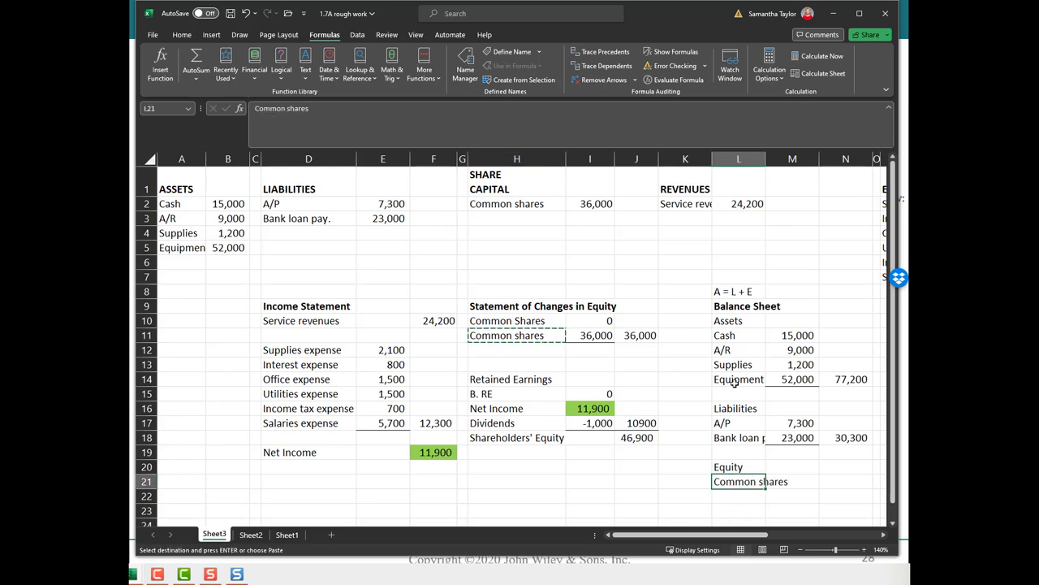
pyautogui.moveTo(712, 158); pyautogui.dragTo(759, 159)
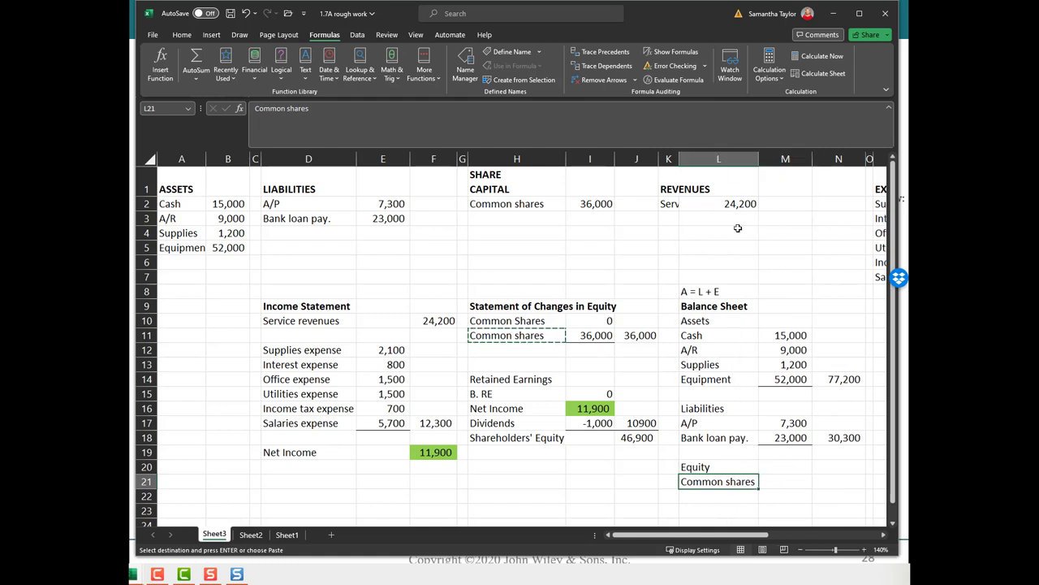
# - Italicize the balance sheet labels Assets, A = L + E, Liabilities and Equity in column L
pyautogui.click(699, 321)
pyautogui.click(182, 35)
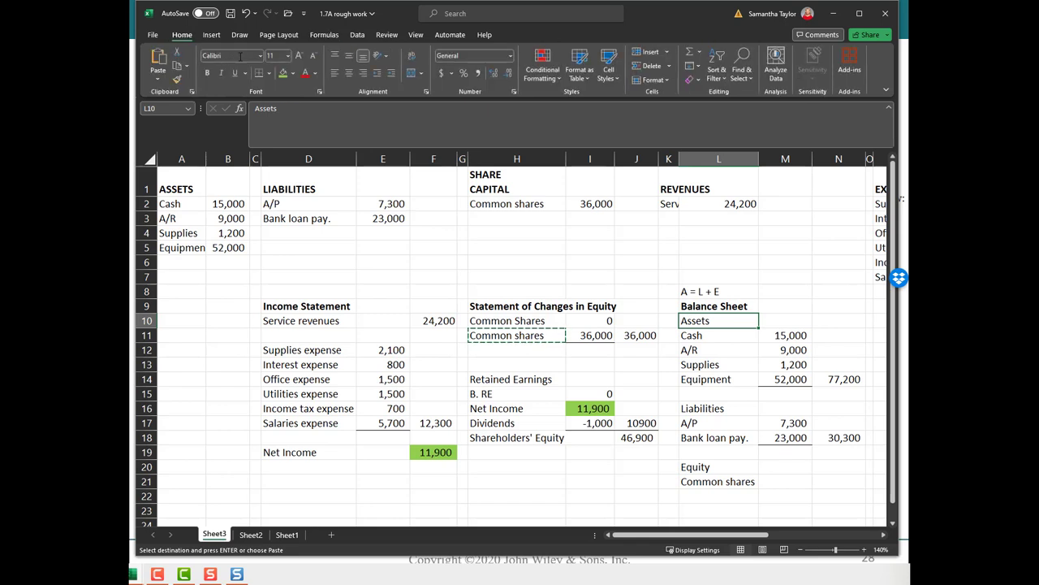
pyautogui.click(221, 72)
pyautogui.click(670, 394)
pyautogui.click(727, 409)
pyautogui.click(699, 291)
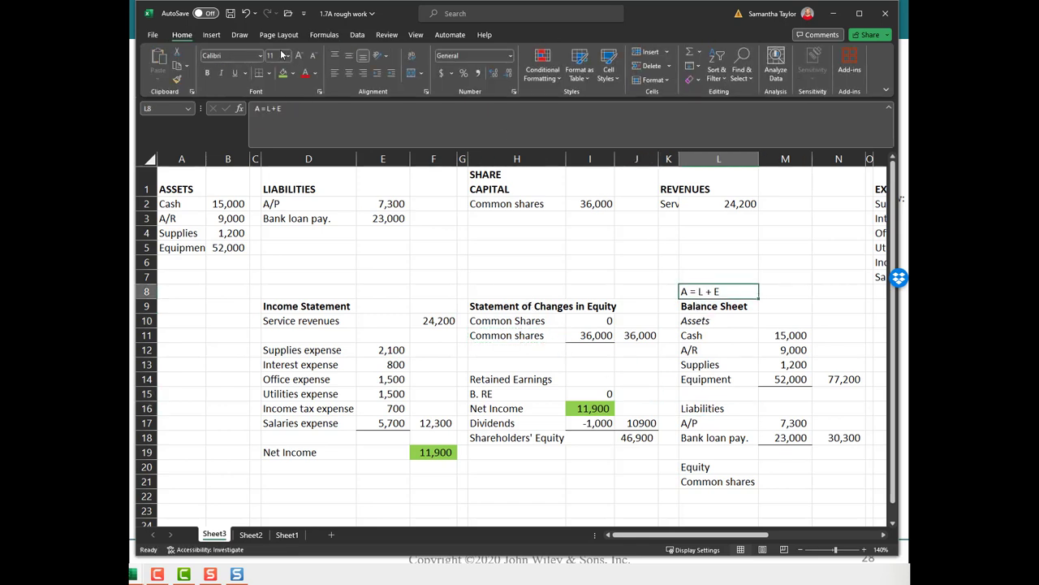
pyautogui.click(221, 72)
pyautogui.click(669, 322)
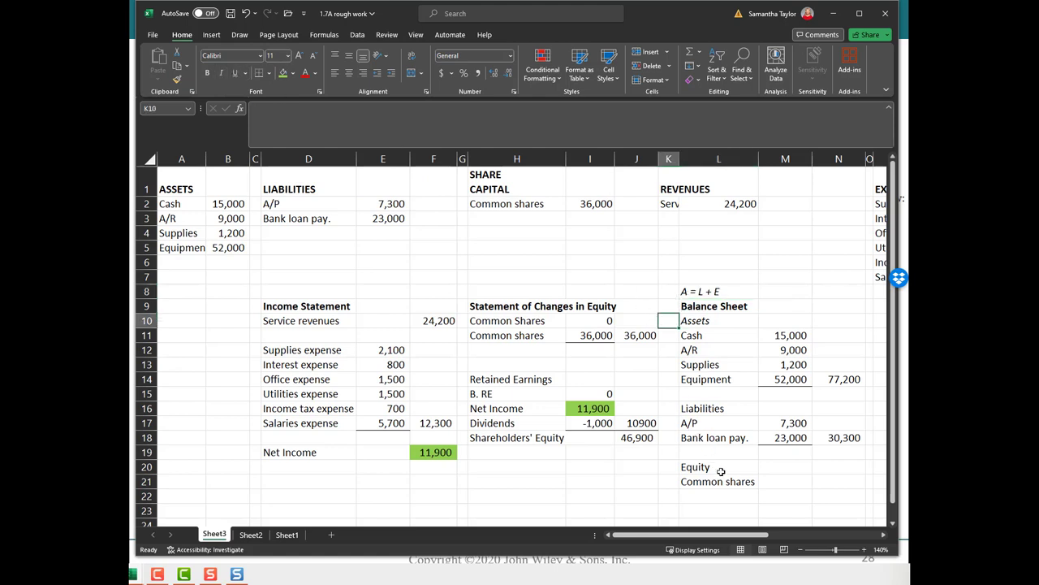
pyautogui.click(718, 466)
pyautogui.keyDown('ctrl'); pyautogui.click(718, 412); pyautogui.keyUp('ctrl')
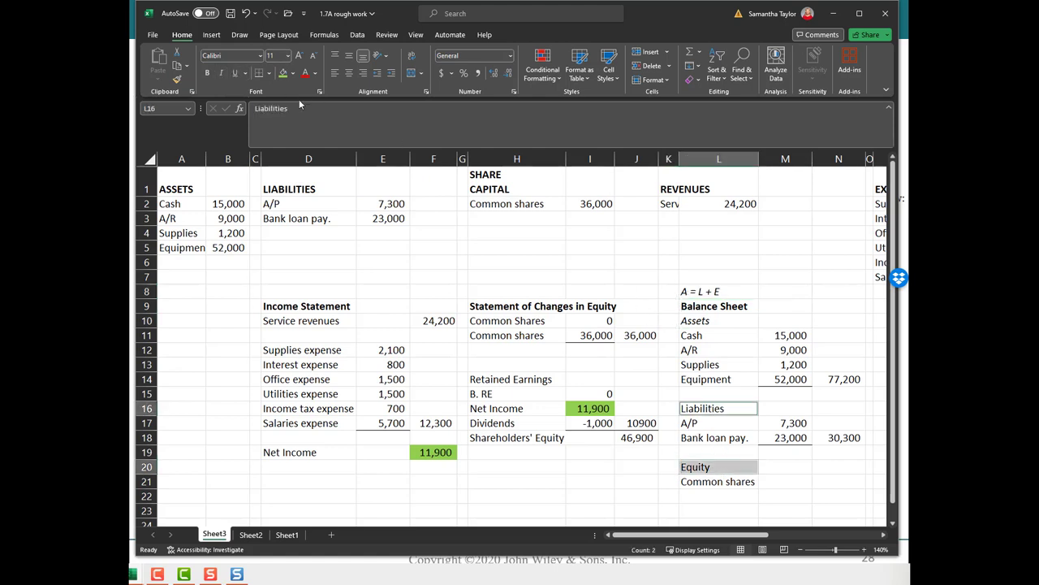
pyautogui.click(221, 72)
pyautogui.click(718, 379)
# - Link the Common shares amount in M21 to the statement of changes in equity balance in J11
pyautogui.click(798, 483)
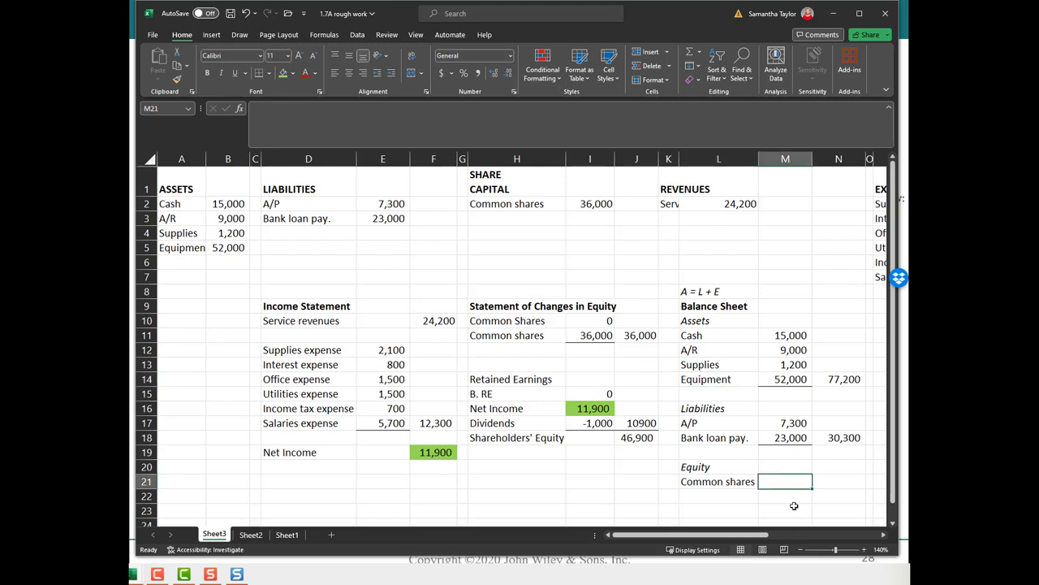
pyautogui.write('=')
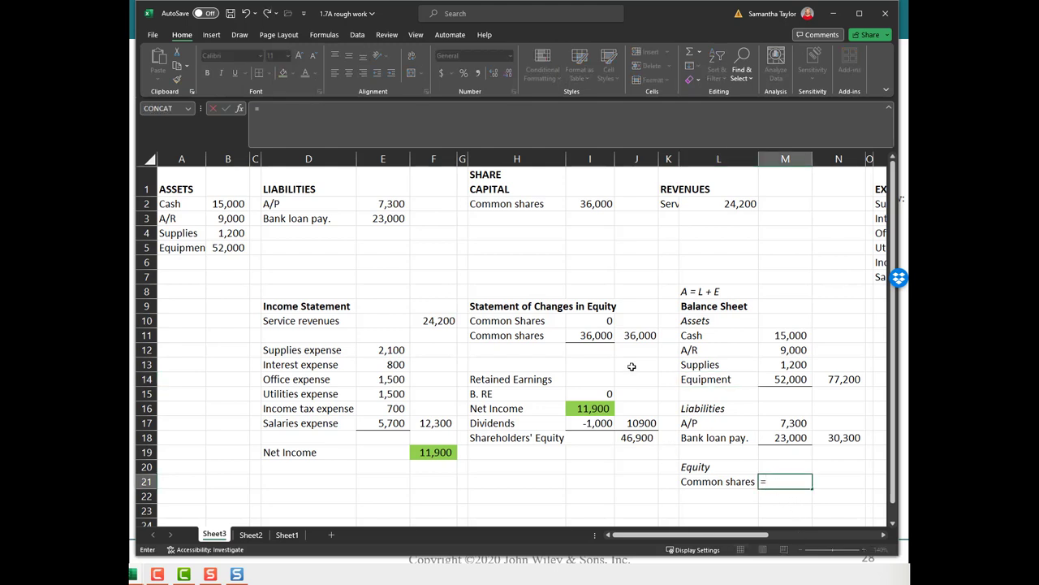
pyautogui.click(633, 336)
pyautogui.press('Return')
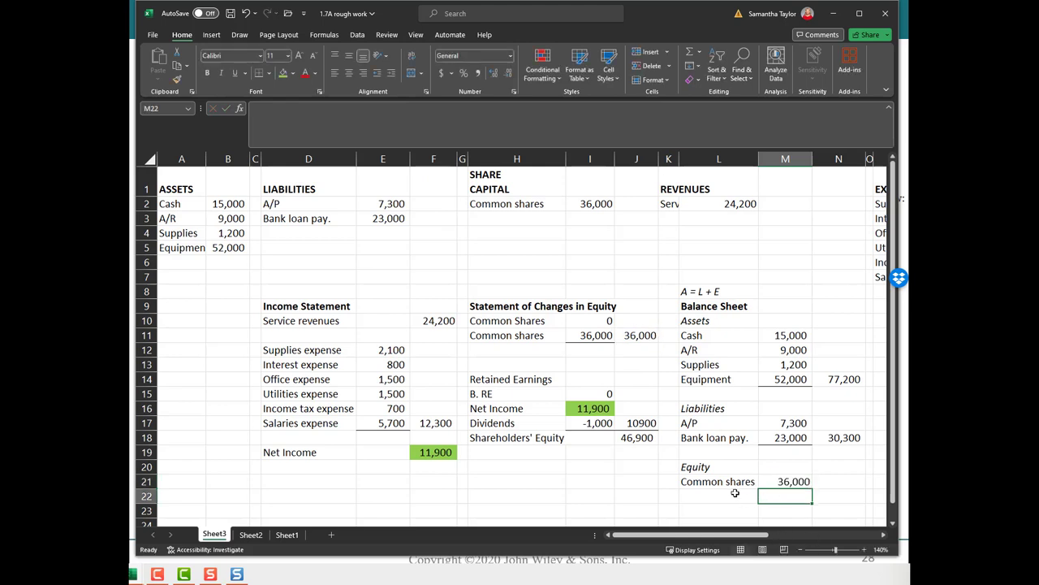
# - Enter the label Retained earnings in L22 and link its amount in M22 to J17
pyautogui.click(726, 493)
pyautogui.click(497, 439)
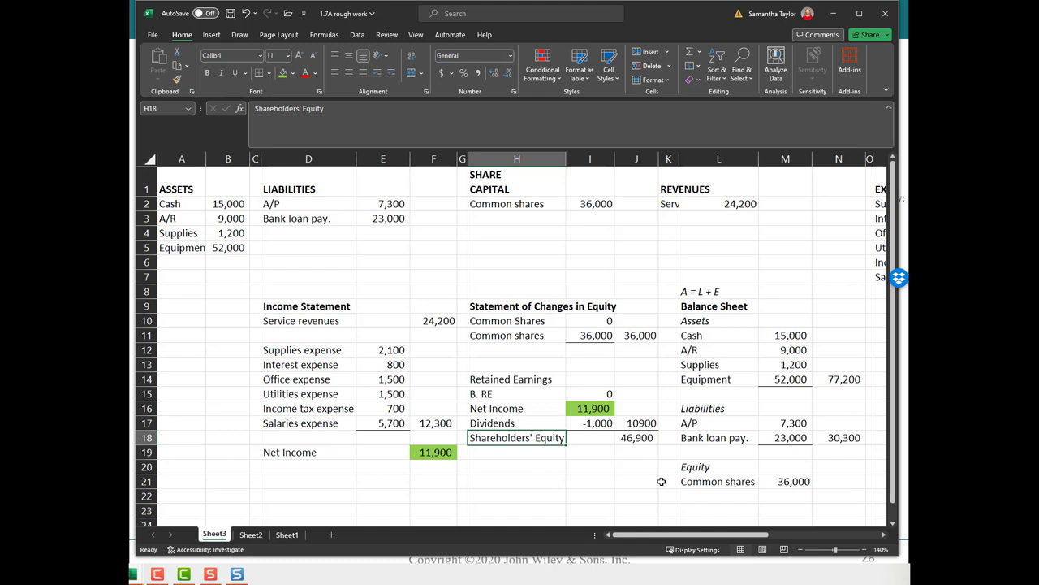
pyautogui.click(507, 423)
pyautogui.click(633, 423)
pyautogui.click(720, 495)
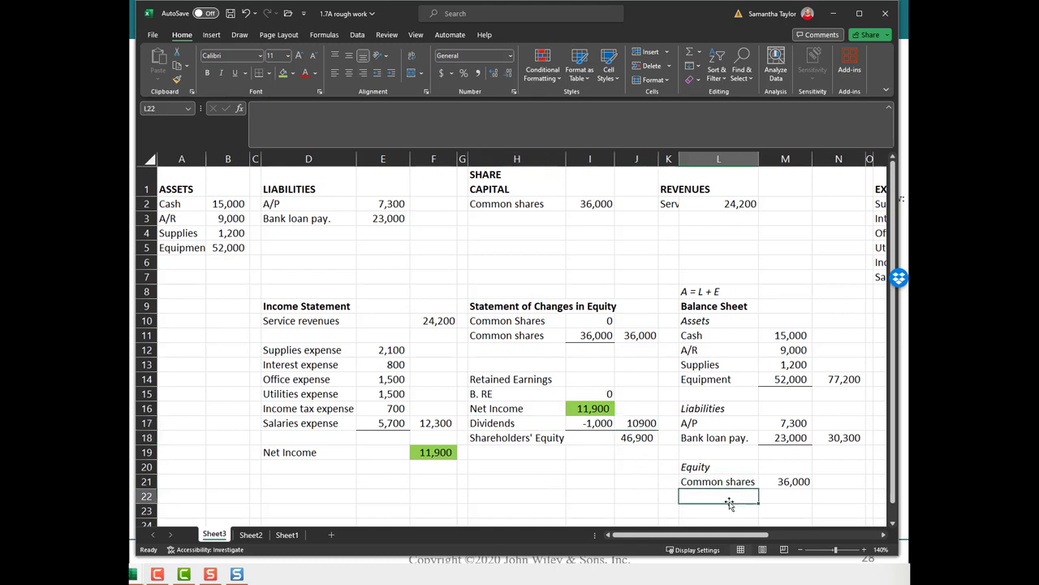
pyautogui.write('Retained earnings')
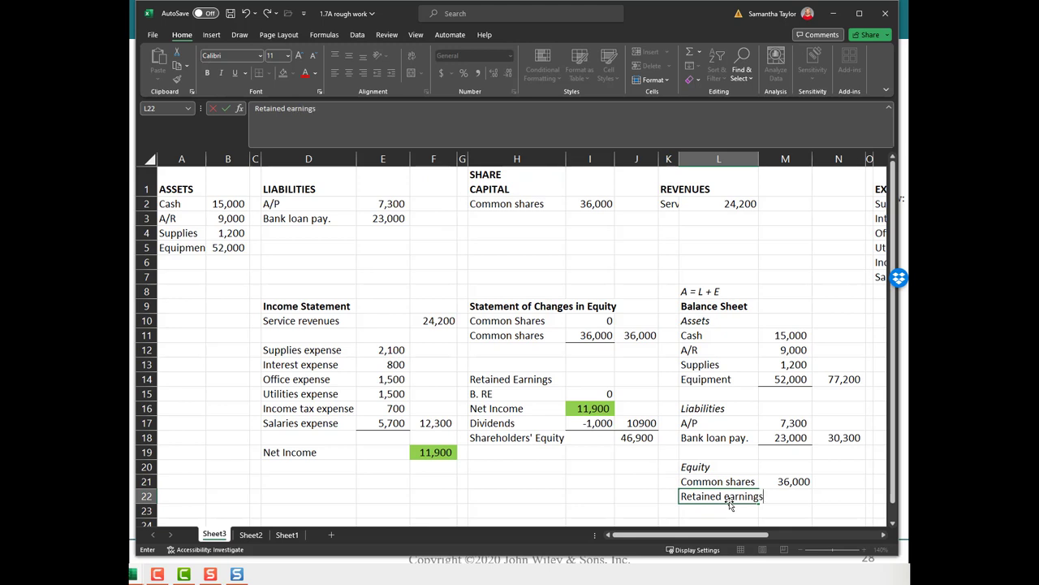
pyautogui.press('Tab')
pyautogui.write('=')
pyautogui.click(637, 423)
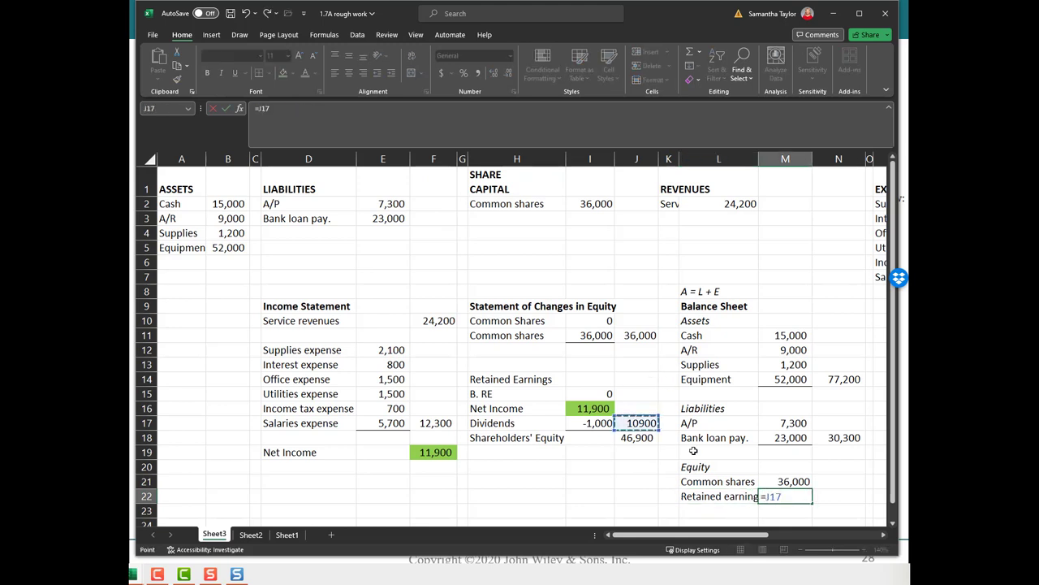
pyautogui.press('Return')
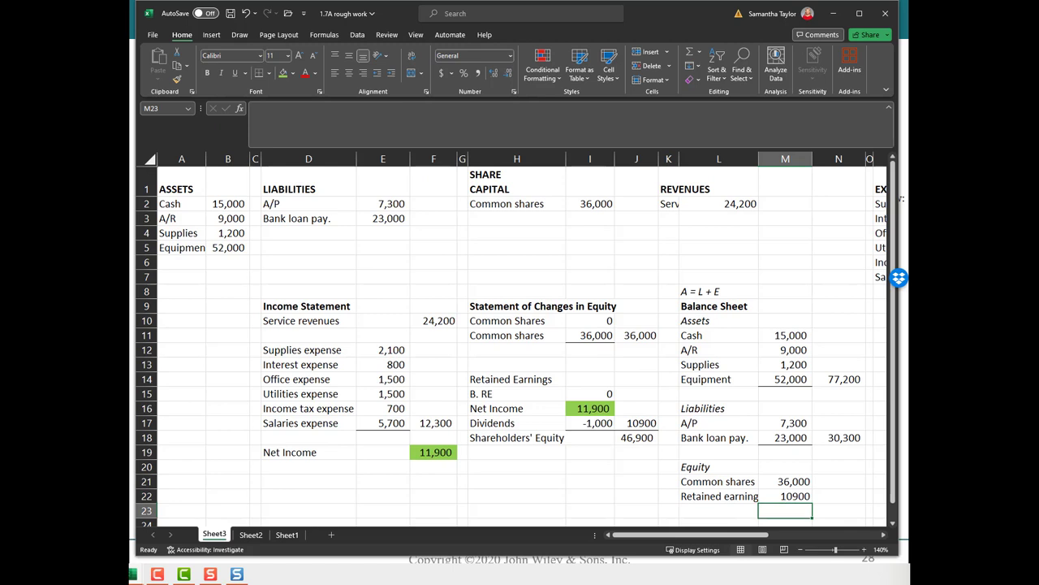
# - Format the retained earnings amount in M22 with a thousands separator, no decimals and a bottom border
pyautogui.click(619, 437)
pyautogui.click(630, 334)
pyautogui.click(636, 423)
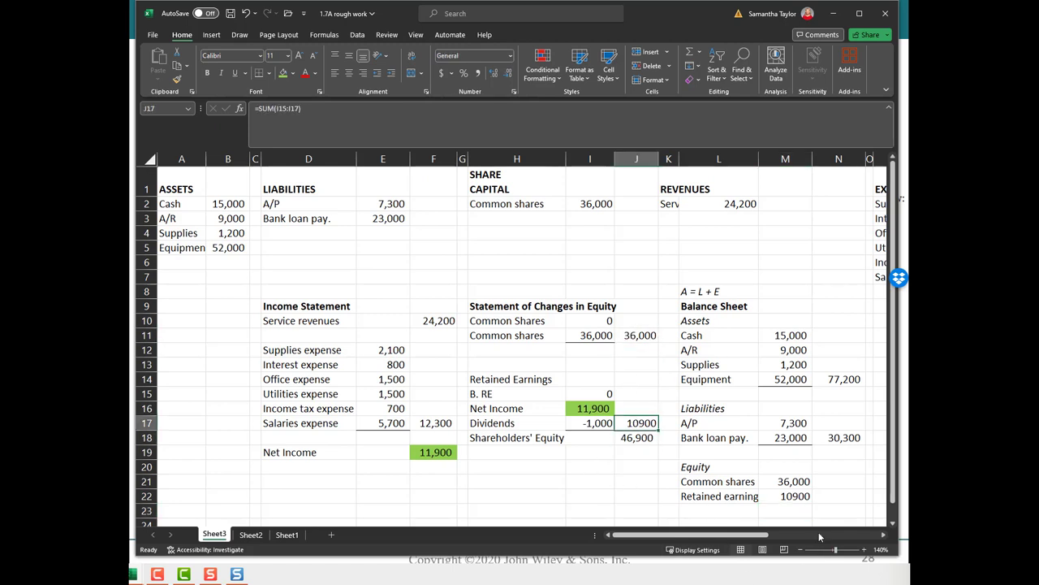
pyautogui.click(642, 335)
pyautogui.click(636, 410)
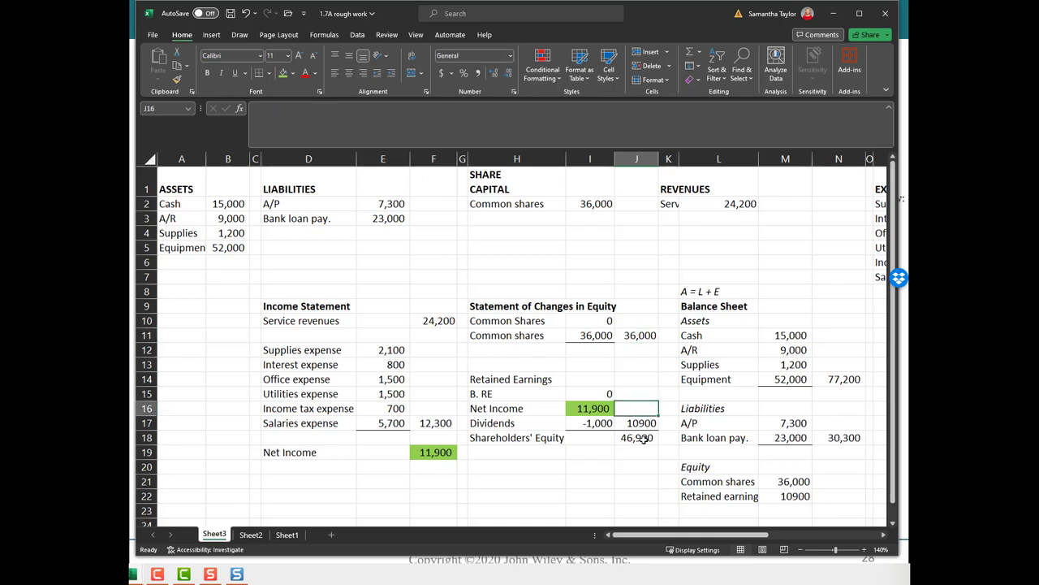
pyautogui.click(644, 438)
pyautogui.click(800, 498)
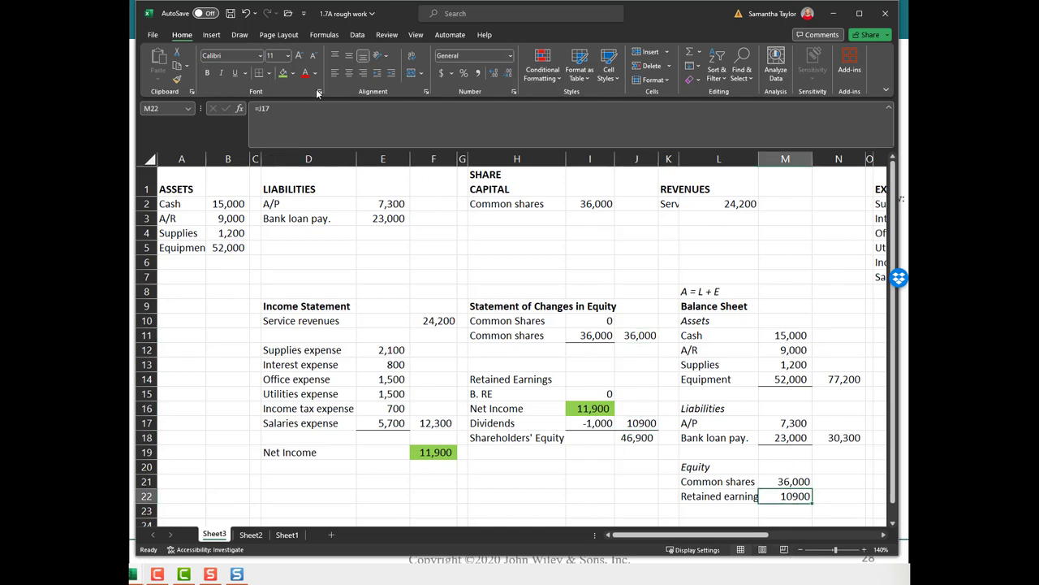
pyautogui.click(464, 72)
pyautogui.click(509, 73)
pyautogui.click(508, 72)
# - Total the equity amounts M21:M22 in N22 with a SUM formula
pyautogui.click(836, 496)
pyautogui.click(324, 34)
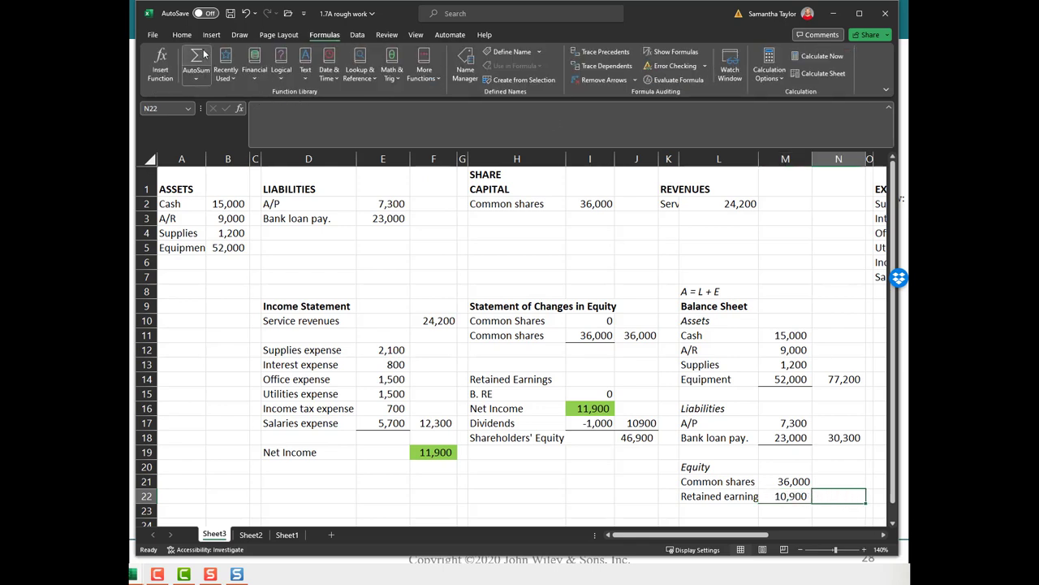
pyautogui.click(196, 57)
pyautogui.moveTo(783, 481); pyautogui.dragTo(793, 490)
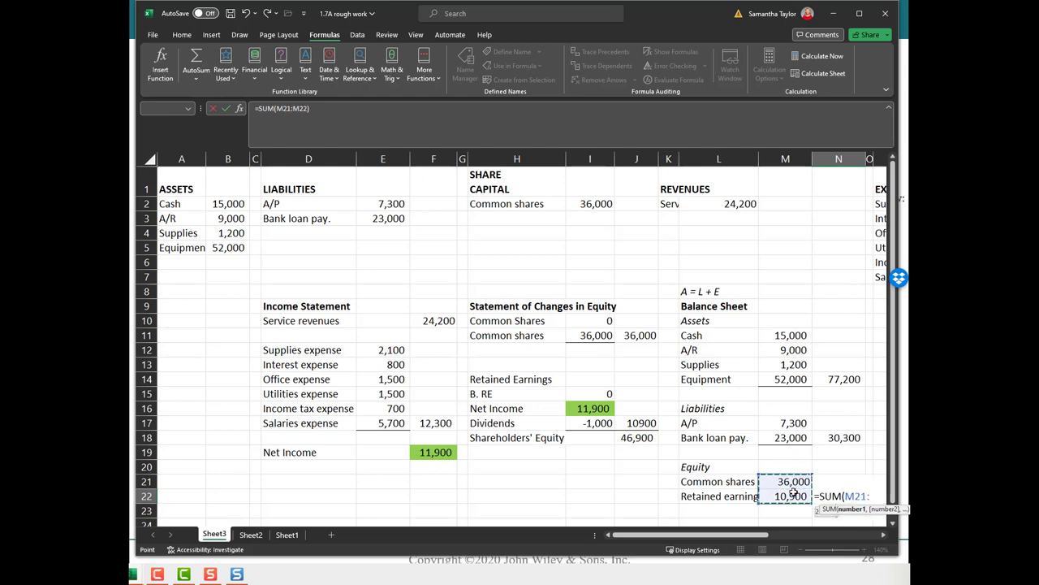
pyautogui.press('Return')
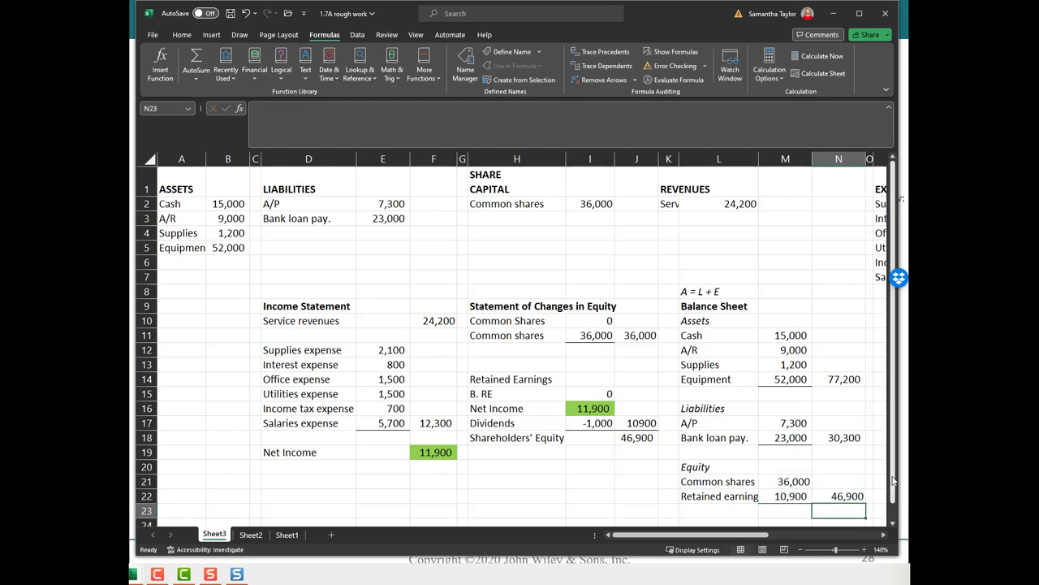
# - Enter the total label Liabilities + Equity in L23 below the equity section
pyautogui.scroll(-1, 830, 496)
pyautogui.click(701, 481)
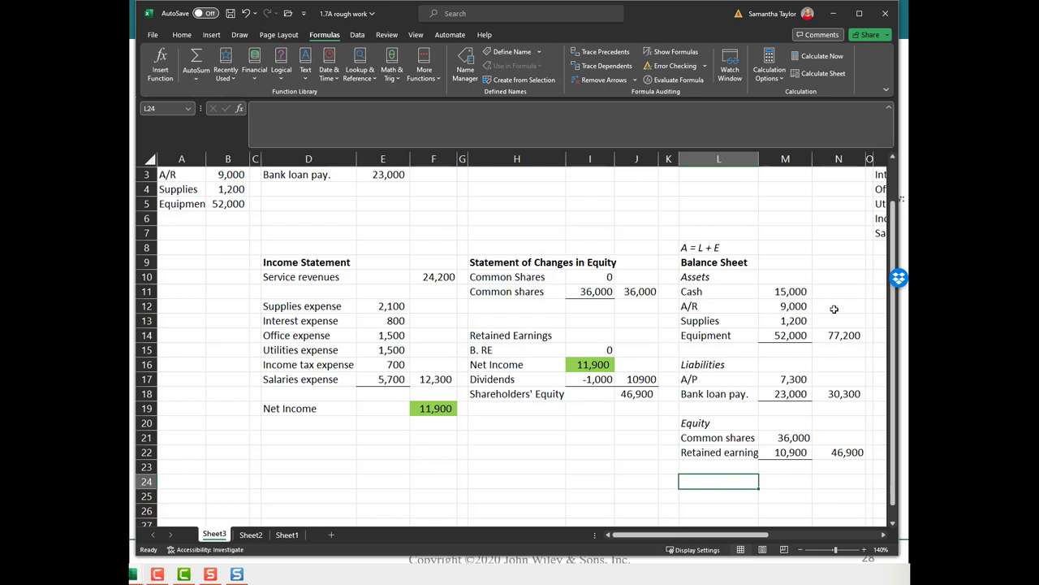
pyautogui.click(714, 348)
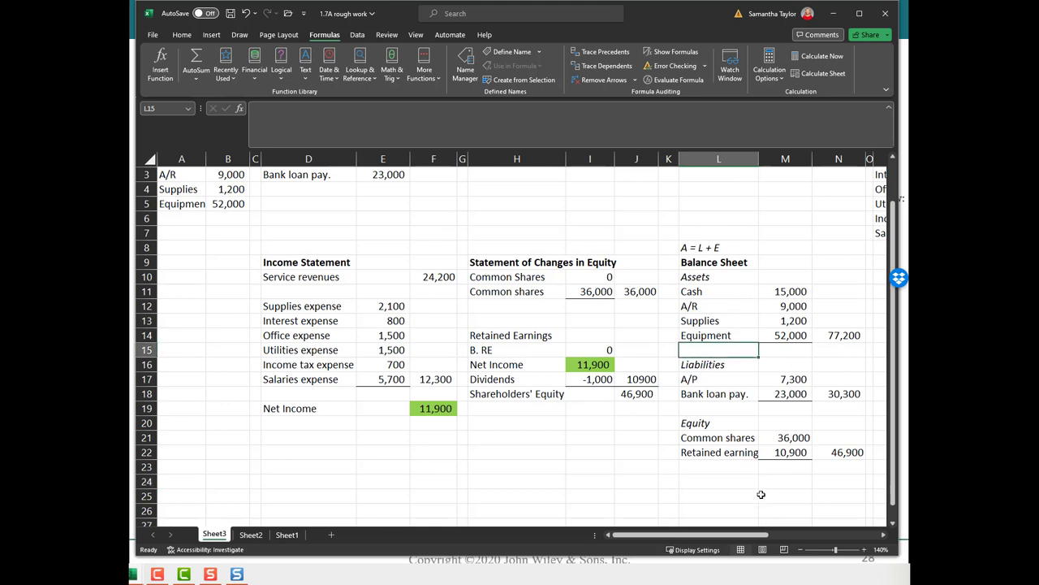
pyautogui.click(722, 468)
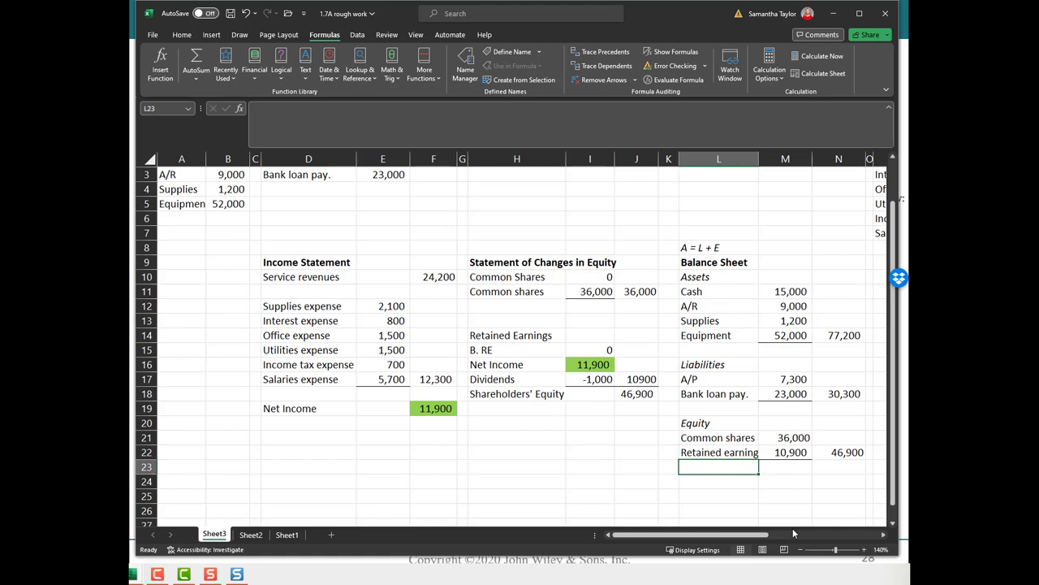
pyautogui.write('Liabil')
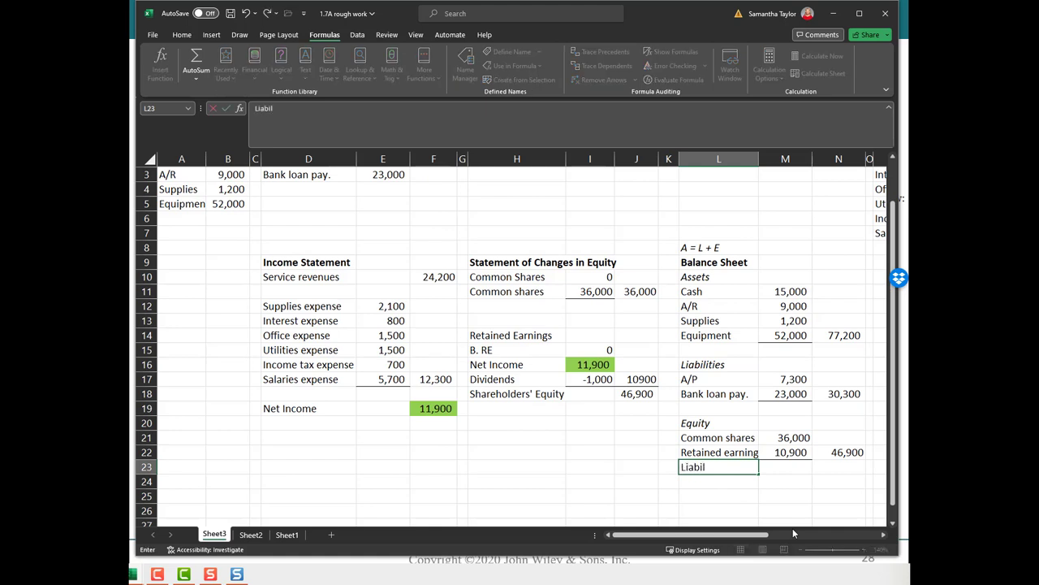
pyautogui.write('ities + Equity')
pyautogui.press('Return')
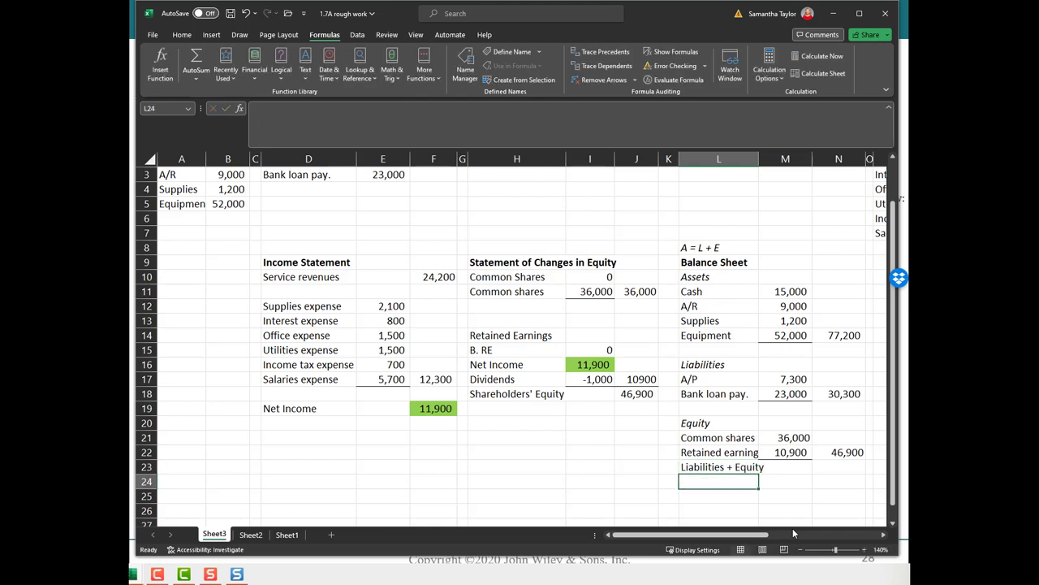
# - Add a bottom border under the equity total in N22 and calculate liabilities plus equity in N23 as N18+N22
pyautogui.click(829, 453)
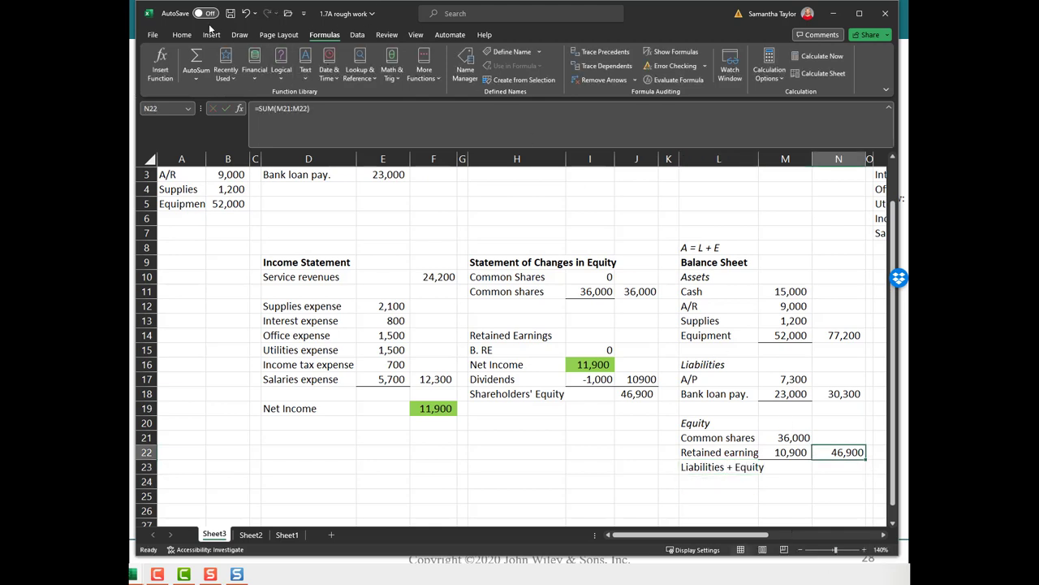
pyautogui.click(187, 38)
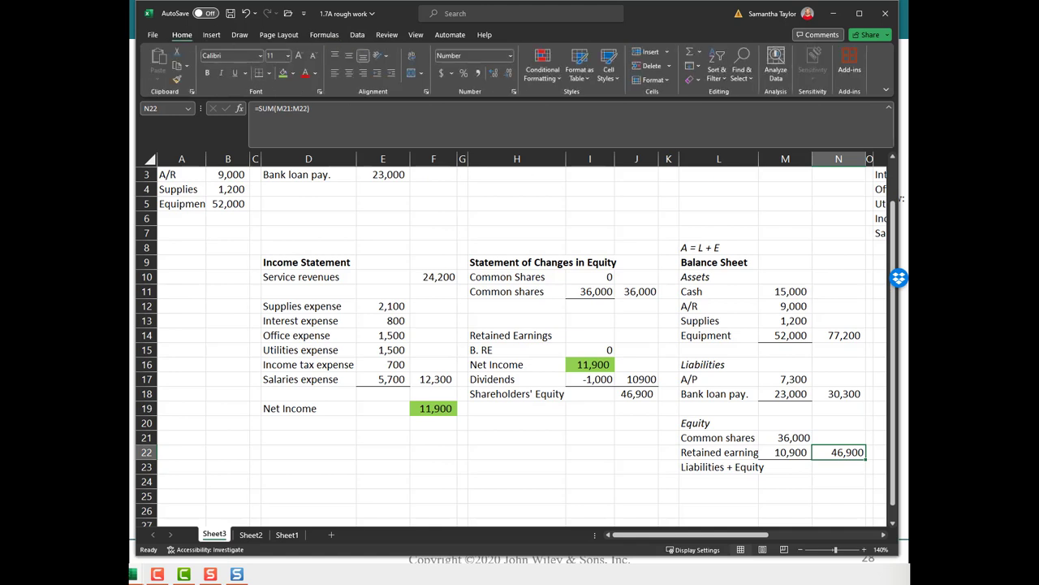
pyautogui.click(854, 469)
pyautogui.write('=')
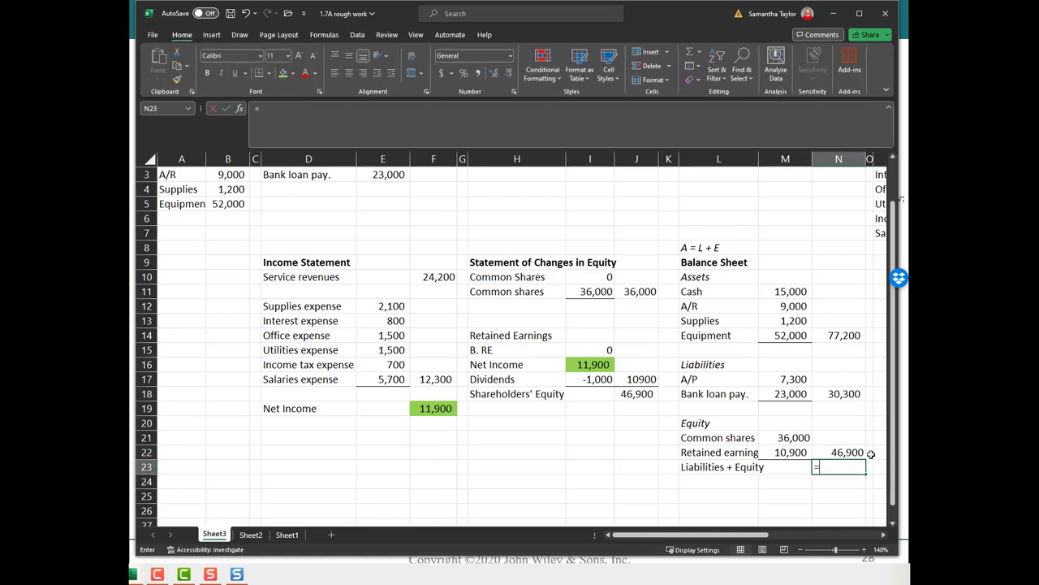
pyautogui.press('Up')
pyautogui.press('Up')
pyautogui.press('Up')
pyautogui.press('Up')
pyautogui.press('Up')
pyautogui.write('+')
pyautogui.press('Up')
pyautogui.press('Return')
pyautogui.press('Up')
# - Compare total assets in N14 with liabilities plus equity in N23 against the Assets, Liabilities and Equity sections
pyautogui.hscroll(6, 817, 488)
pyautogui.hscroll(-6, 731, 488)
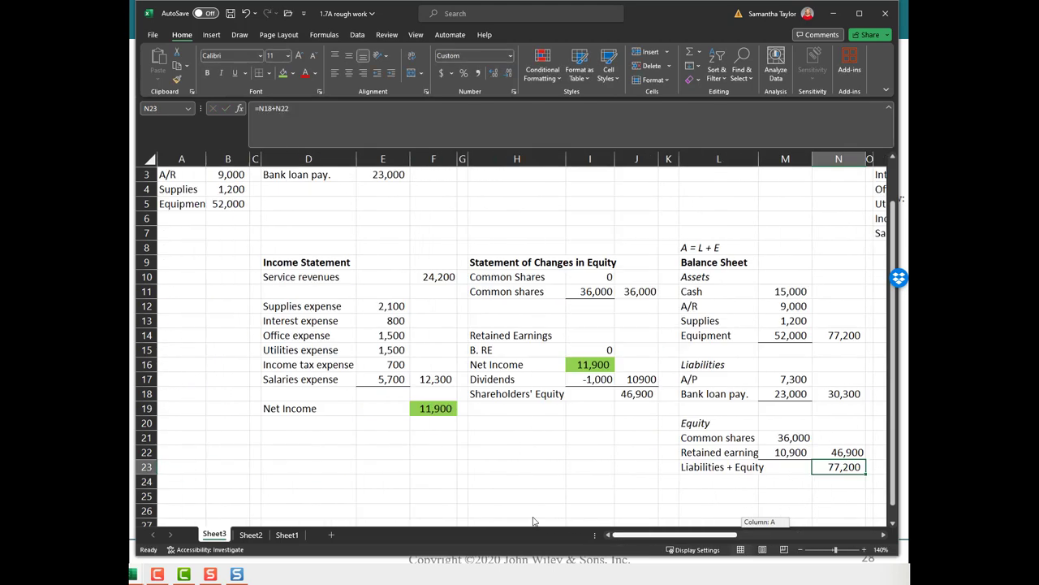
pyautogui.click(847, 331)
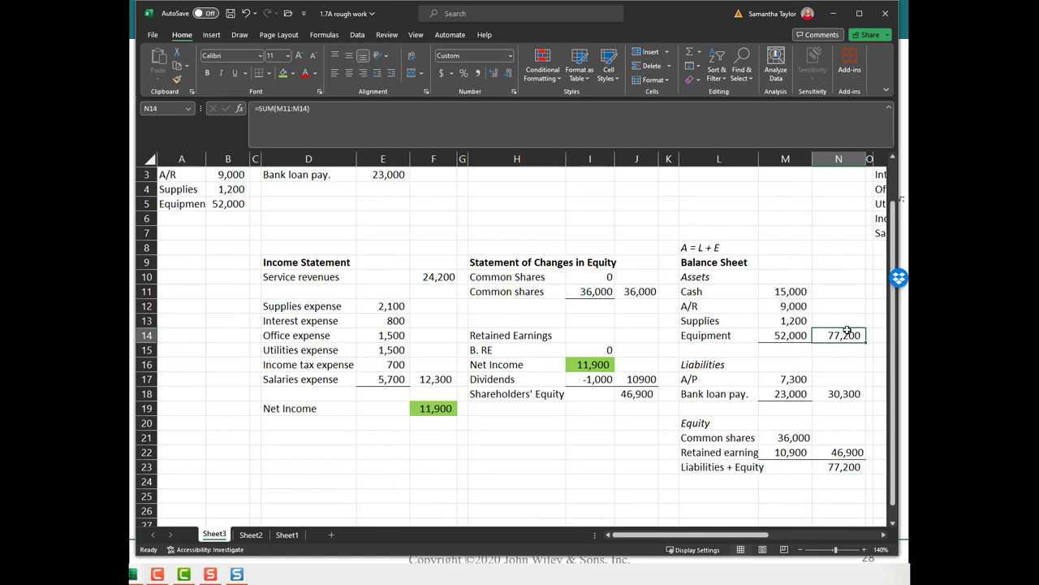
pyautogui.click(698, 281)
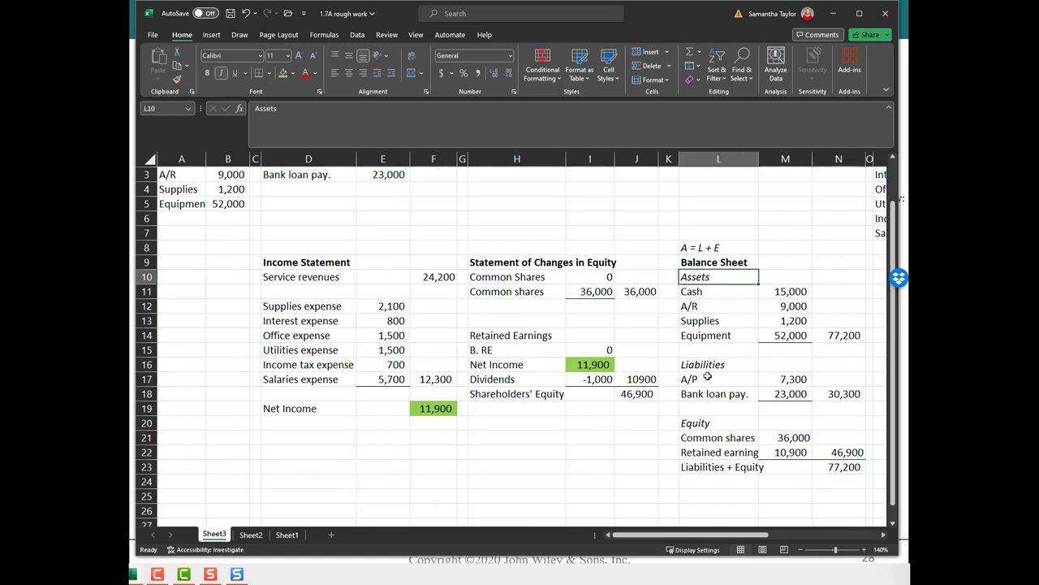
pyautogui.click(705, 365)
pyautogui.click(705, 425)
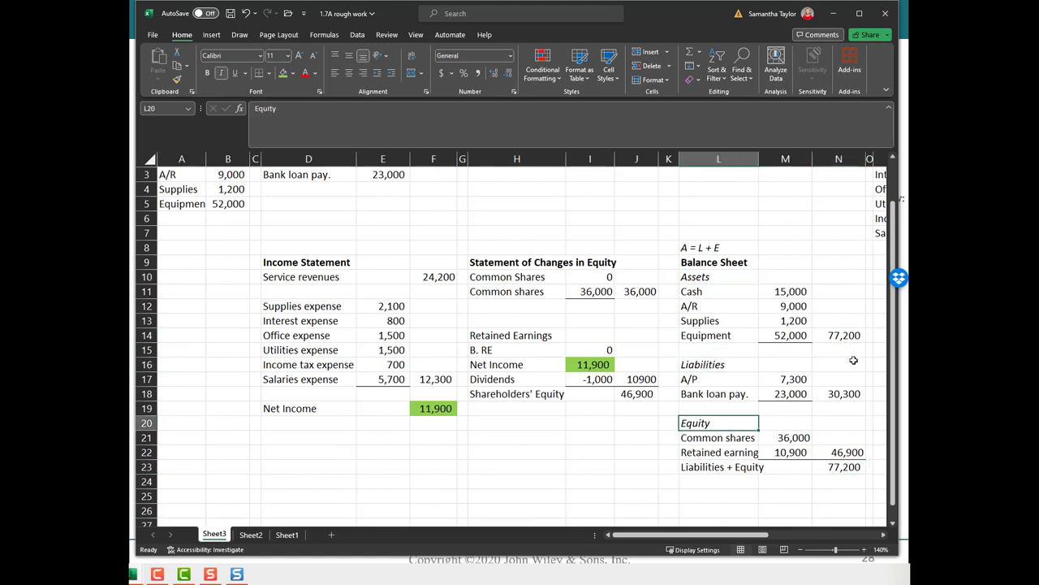
pyautogui.click(850, 472)
# - Apply a top and double bottom border to the total assets amount in N14
pyautogui.click(847, 334)
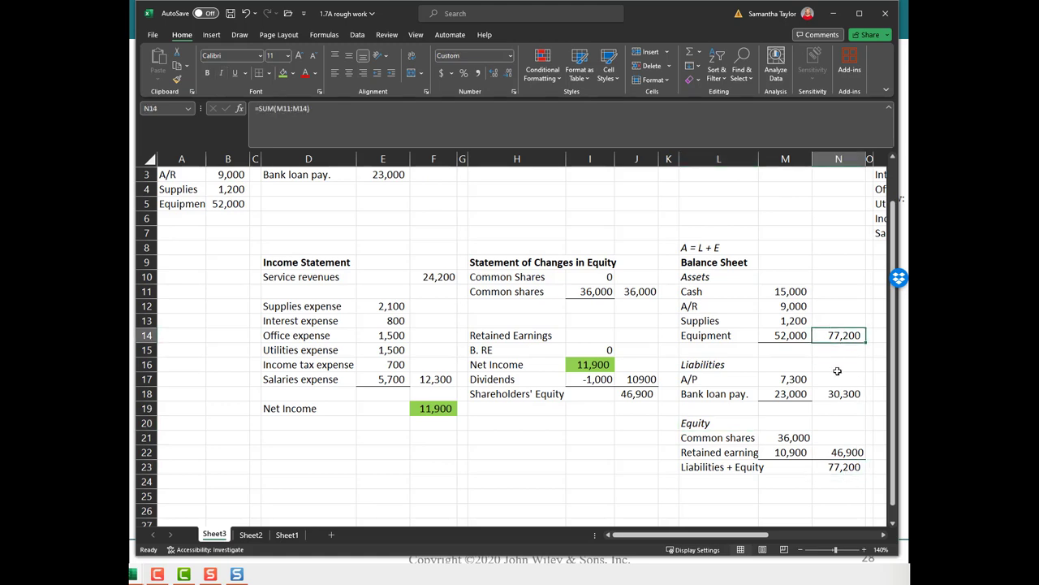
pyautogui.click(269, 73)
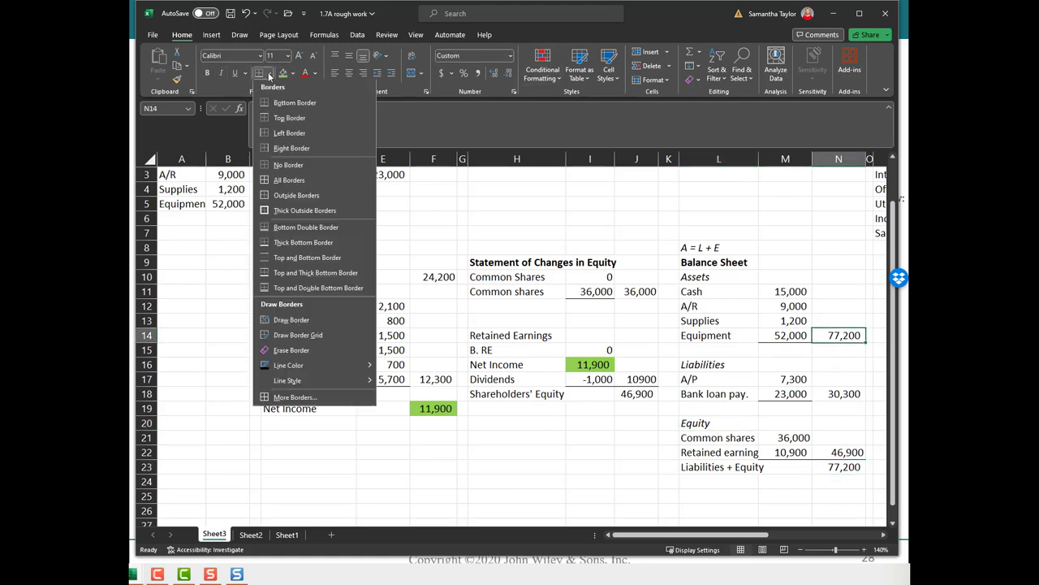
pyautogui.click(300, 289)
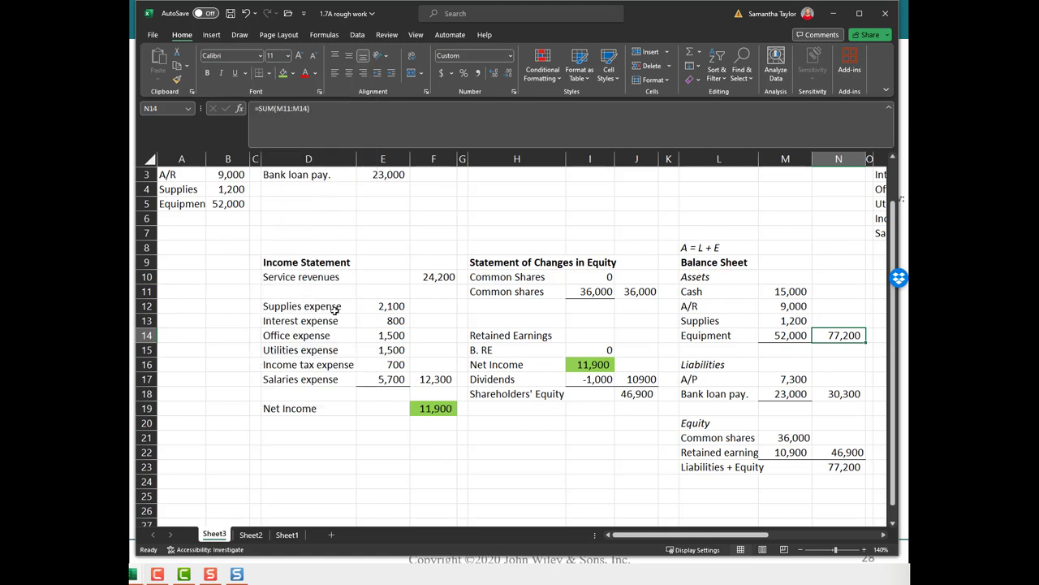
pyautogui.click(857, 378)
pyautogui.click(834, 317)
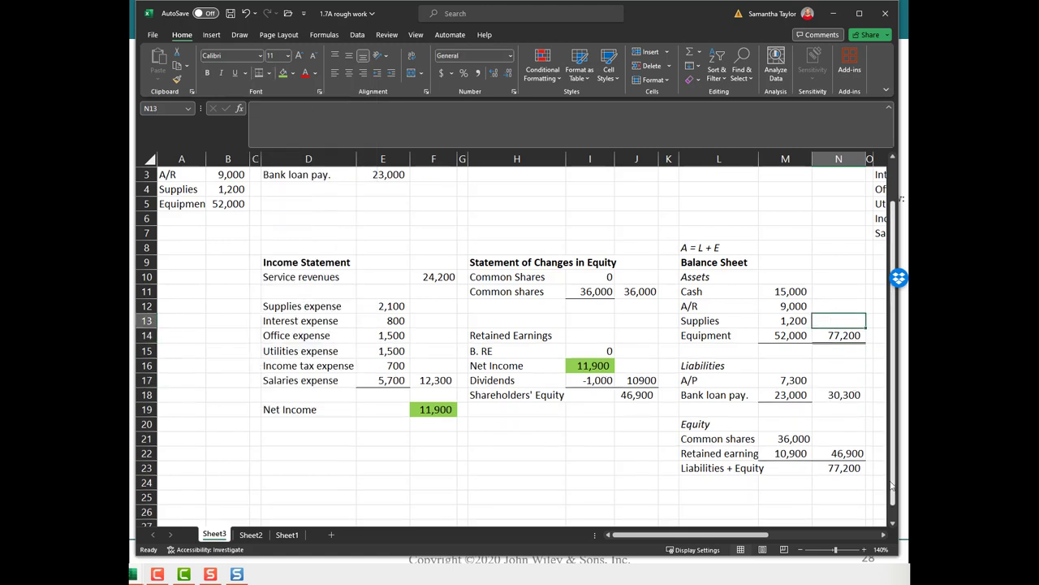
# - Copy the formatting of total assets in N14 to the liabilities plus equity total in N23
pyautogui.click(845, 336)
pyautogui.click(177, 79)
pyautogui.click(858, 471)
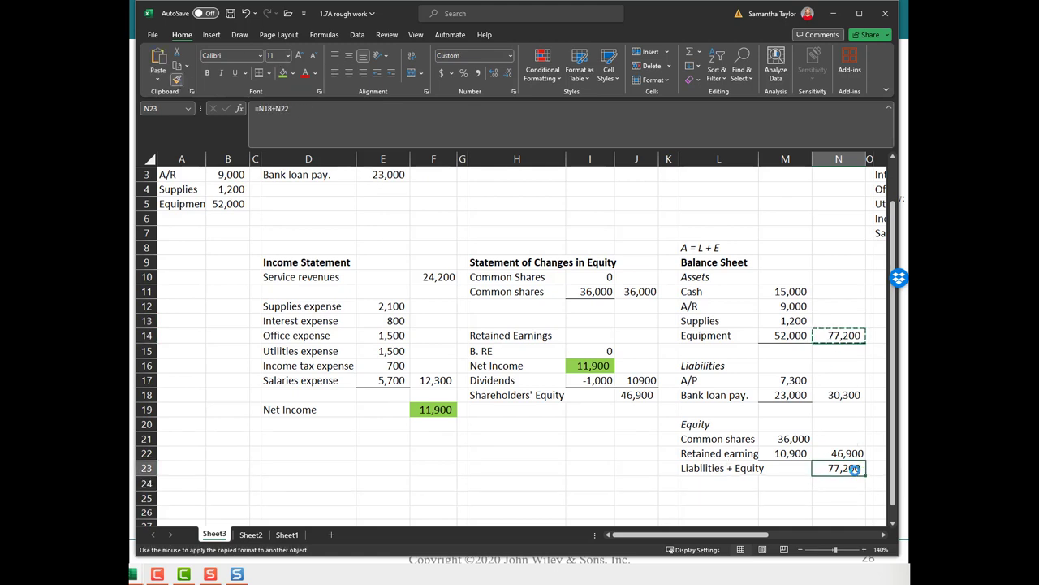
# - Clear the borders of cell N13, directly above the total assets amount on the balance sheet
pyautogui.click(804, 292)
pyautogui.click(846, 322)
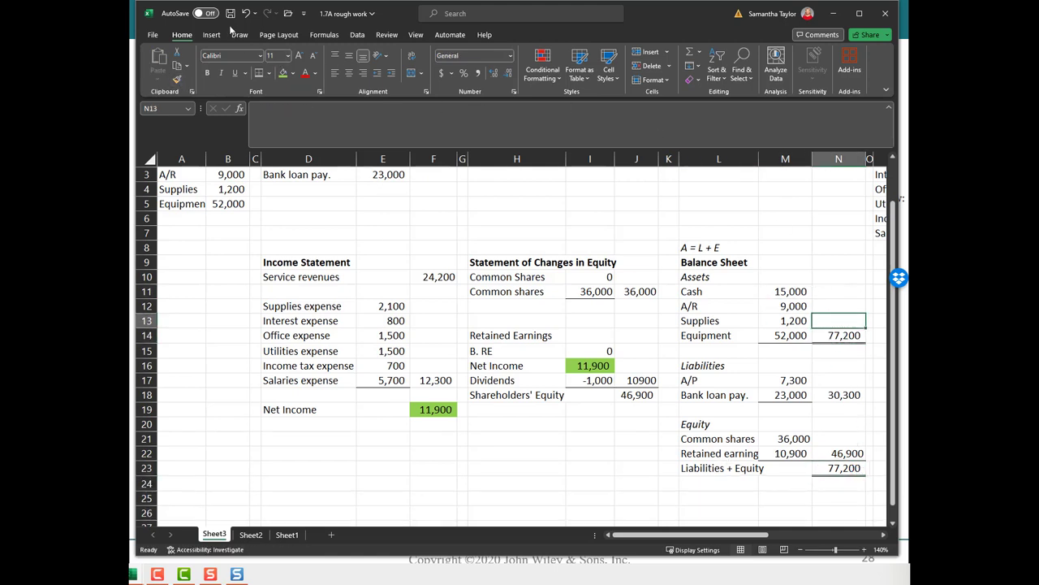
pyautogui.click(268, 73)
pyautogui.click(308, 166)
pyautogui.click(804, 318)
pyautogui.click(850, 468)
pyautogui.press('Down')
pyautogui.click(850, 468)
pyautogui.click(729, 486)
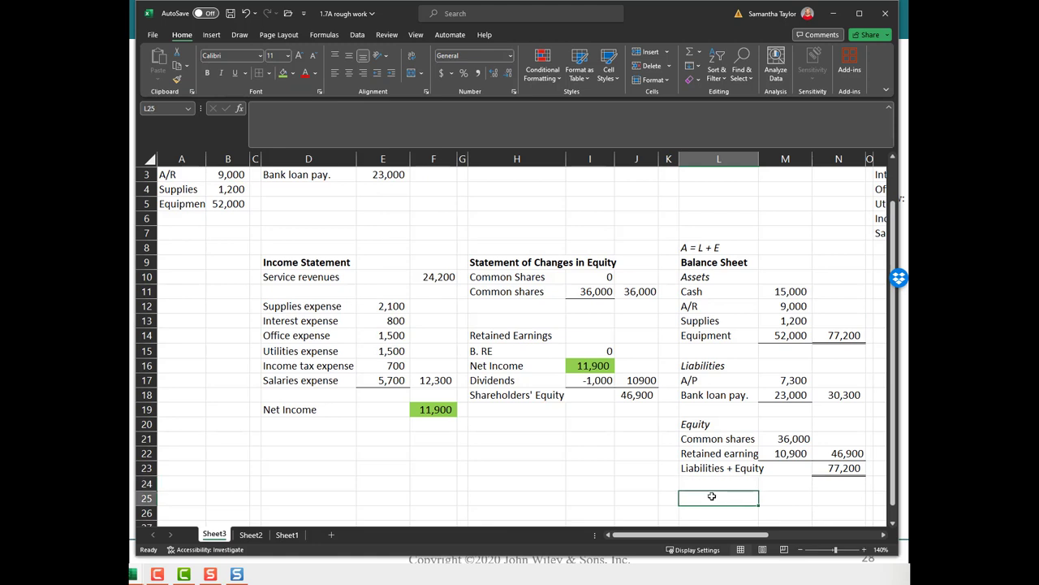
# - Add a smiley ":)" to the end of the A = L + E equation in L8
pyautogui.click(718, 306)
pyautogui.click(722, 248)
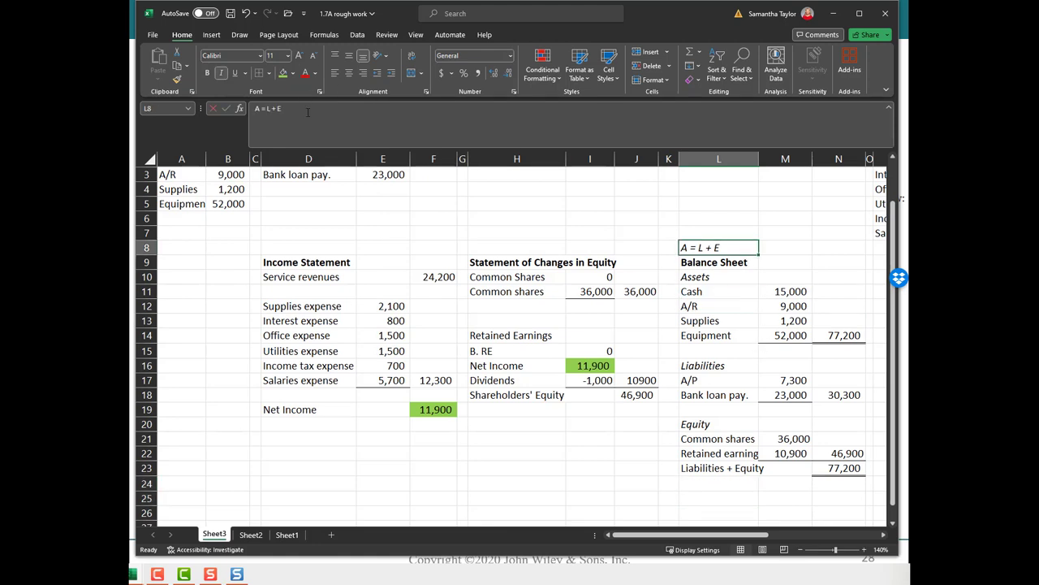
pyautogui.click(321, 108)
pyautogui.press('Return')
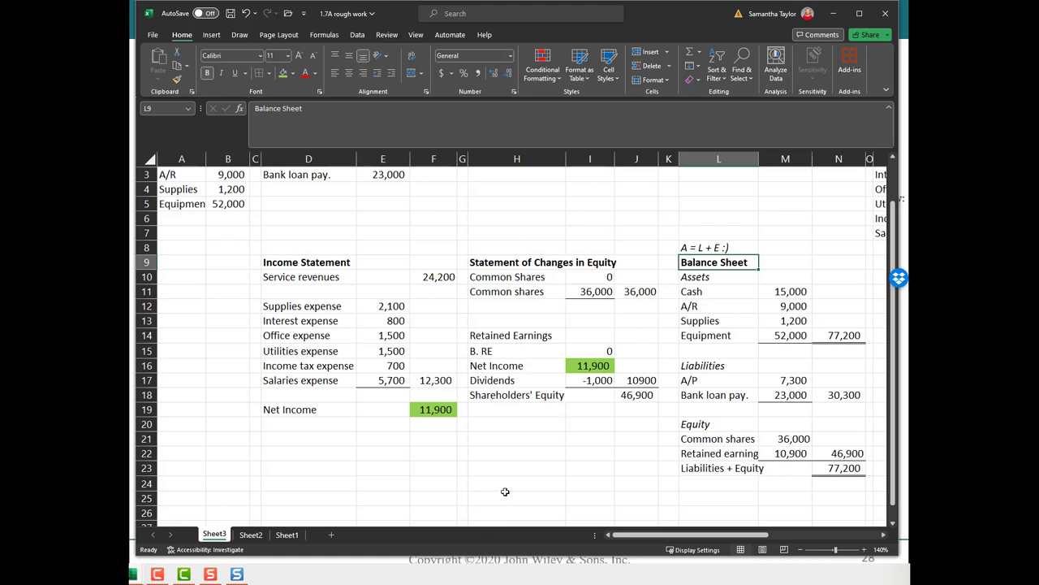
# - Fill the total assets cell N14 and the liabilities plus equity cell N23 with a pink color from the standard palette
pyautogui.click(844, 471)
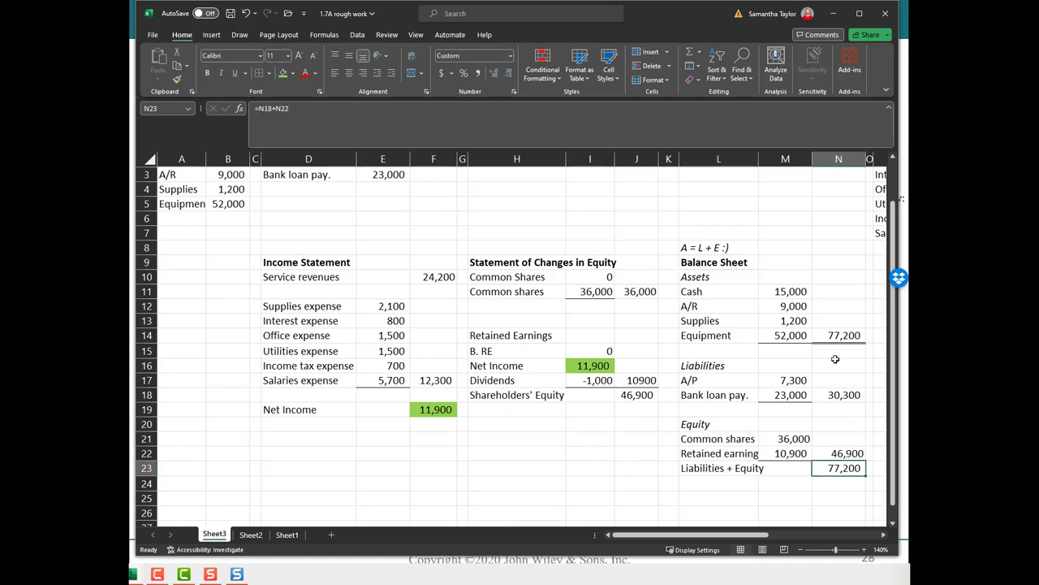
pyautogui.keyDown('ctrl'); pyautogui.click(831, 334); pyautogui.keyUp('ctrl')
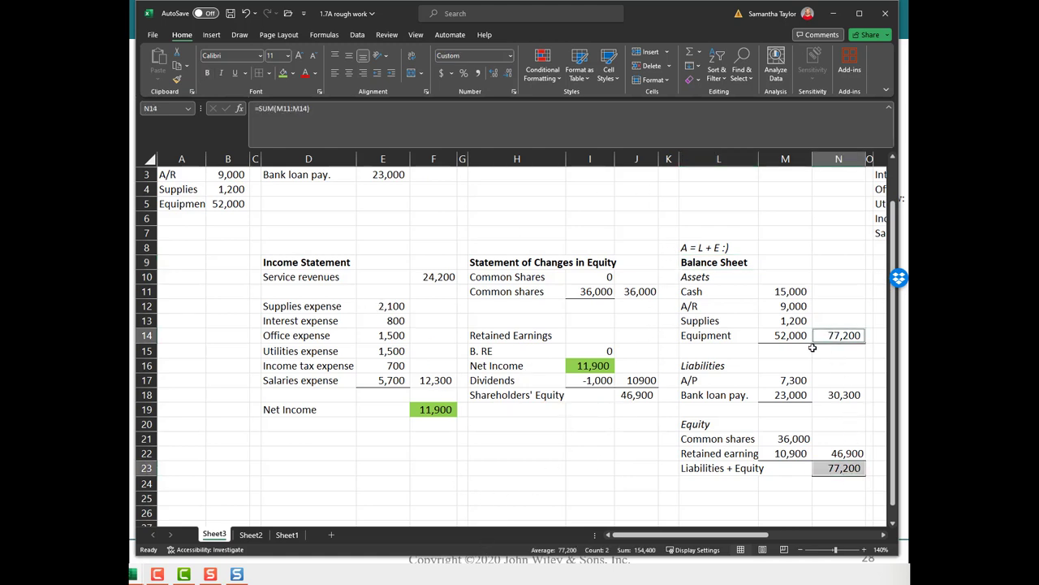
pyautogui.click(294, 73)
pyautogui.click(326, 212)
pyautogui.click(528, 213)
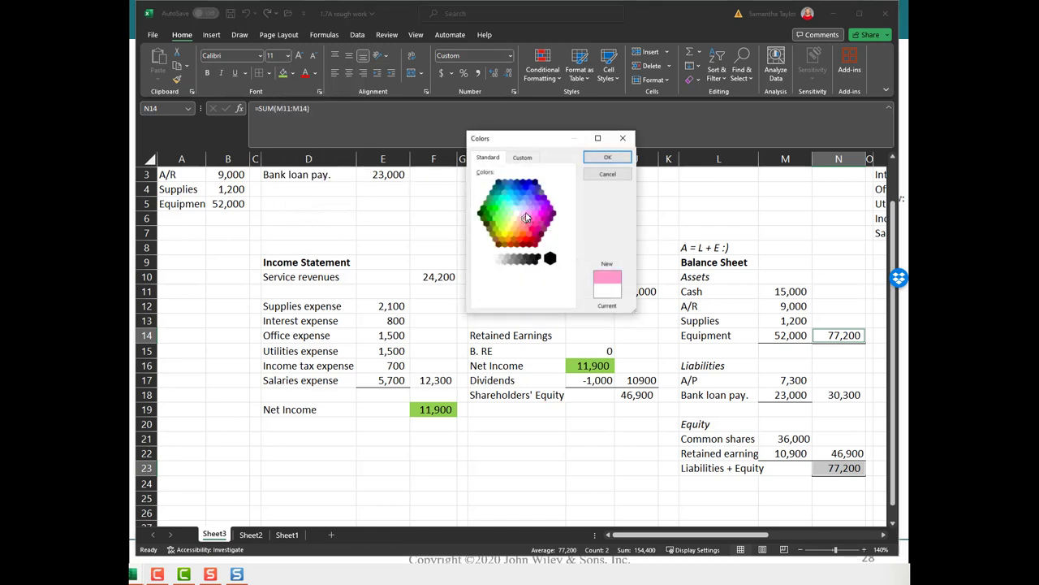
pyautogui.click(608, 157)
pyautogui.click(668, 409)
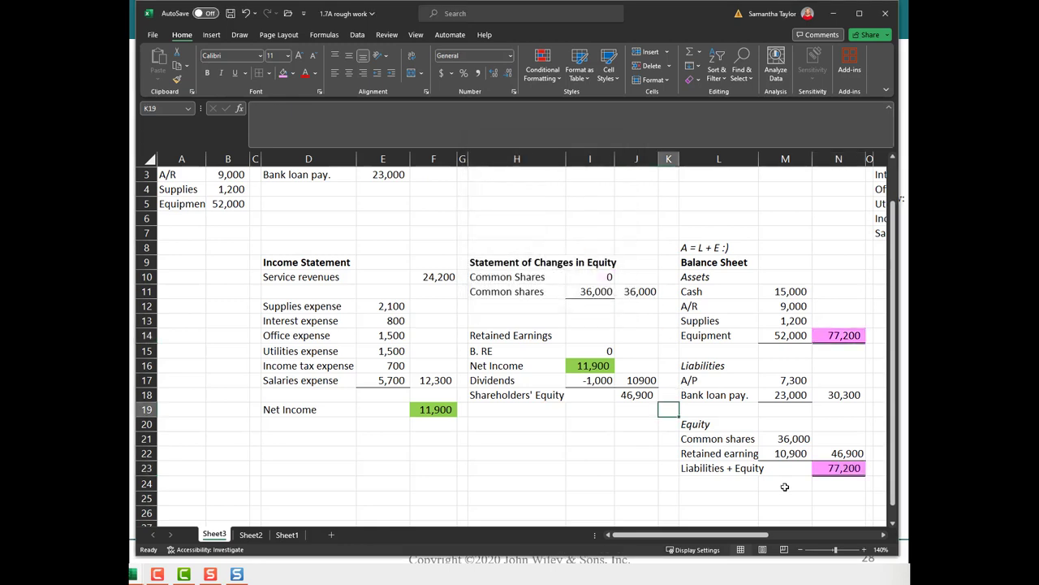
# - Save the workbook with the completed financial statements
pyautogui.click(322, 481)
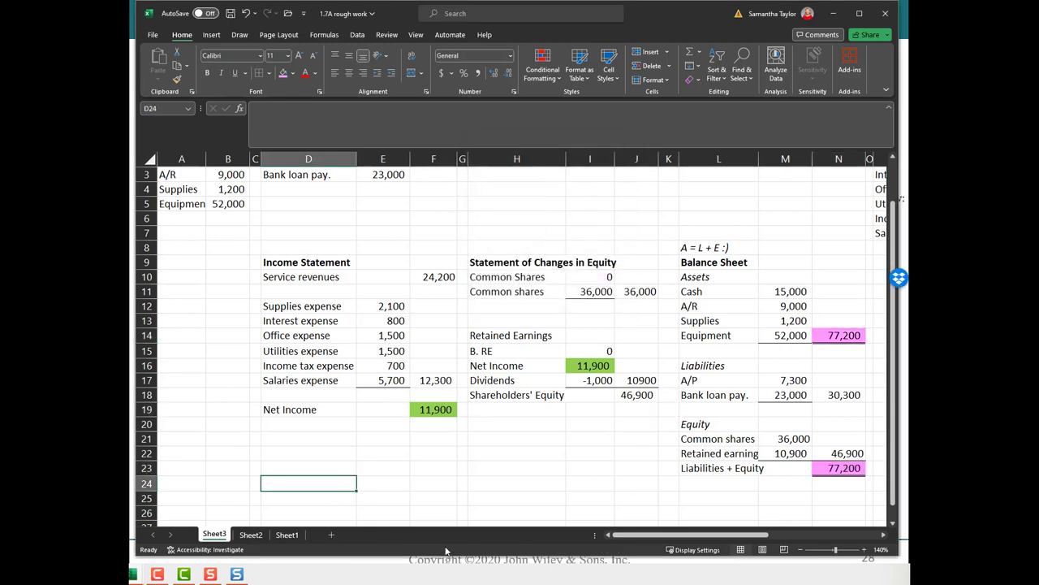
pyautogui.click(230, 13)
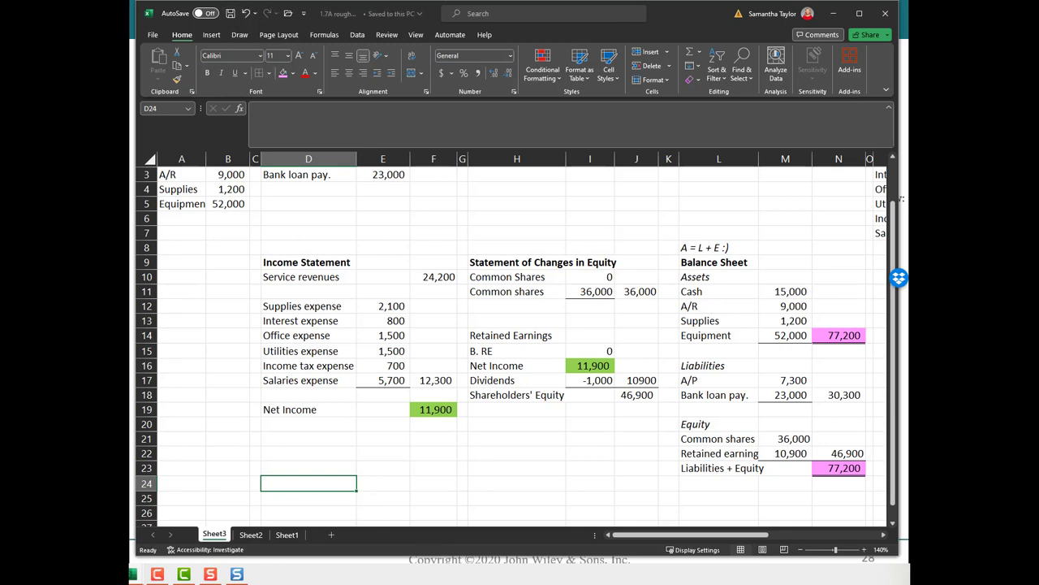
# - Return to the PowerPoint slide show and advance to the Statement of Cash Flows slide
pyautogui.click(833, 13)
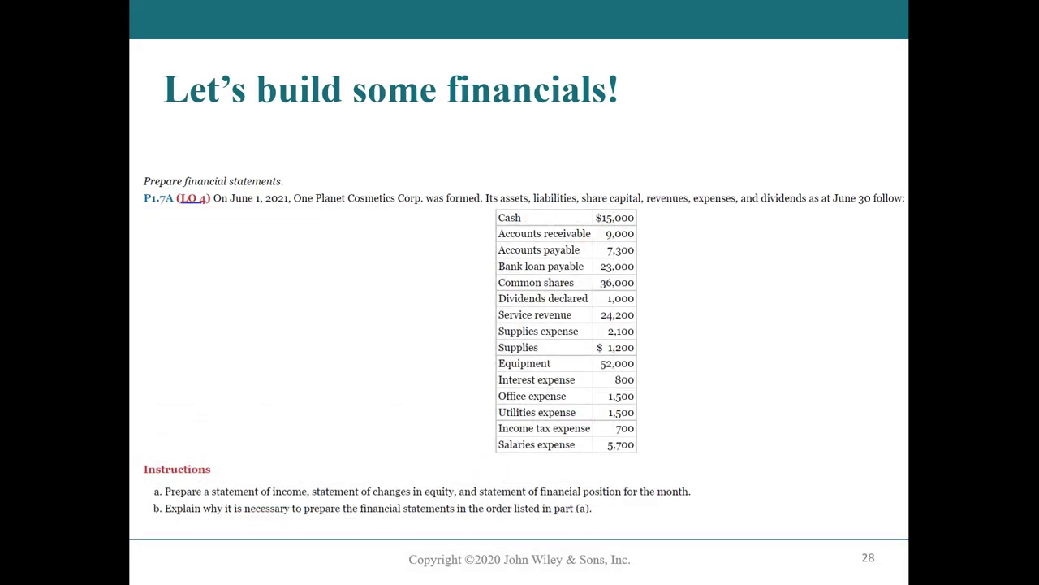
pyautogui.press('Right')
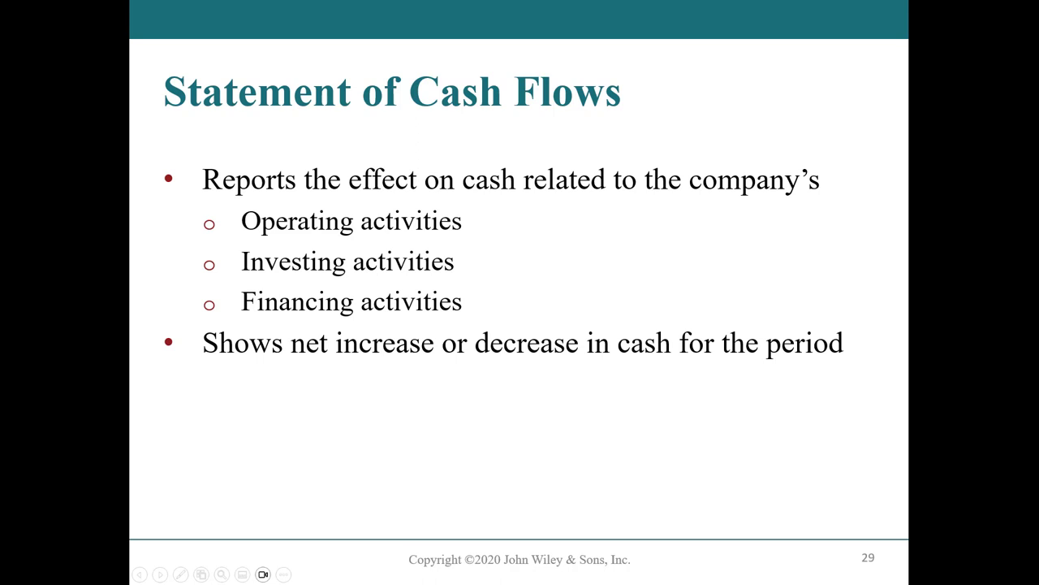